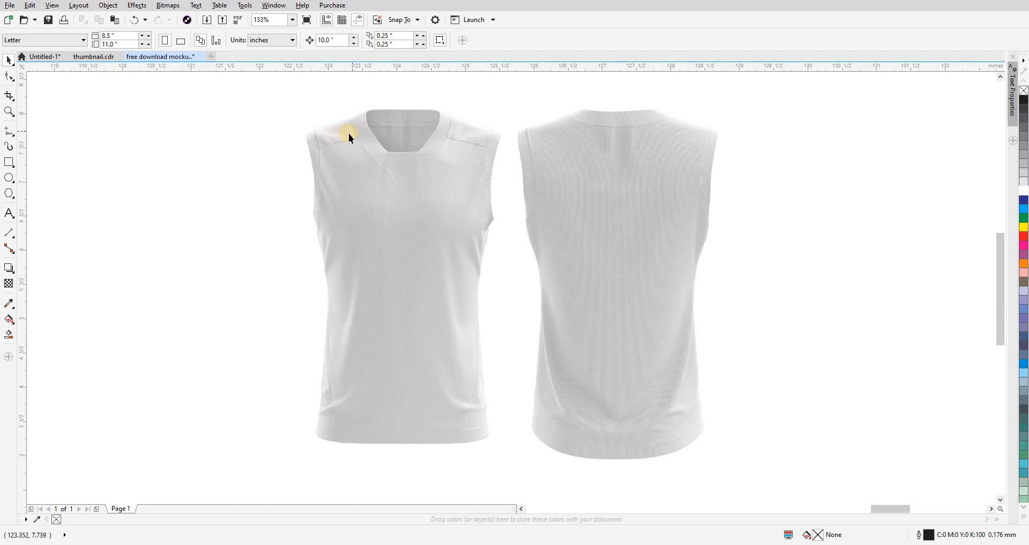
Examine the front and back views of the sleeveless shirt mockup, especially the front shirt's collar and shoulders.
scroll(331, 120, up, 3)
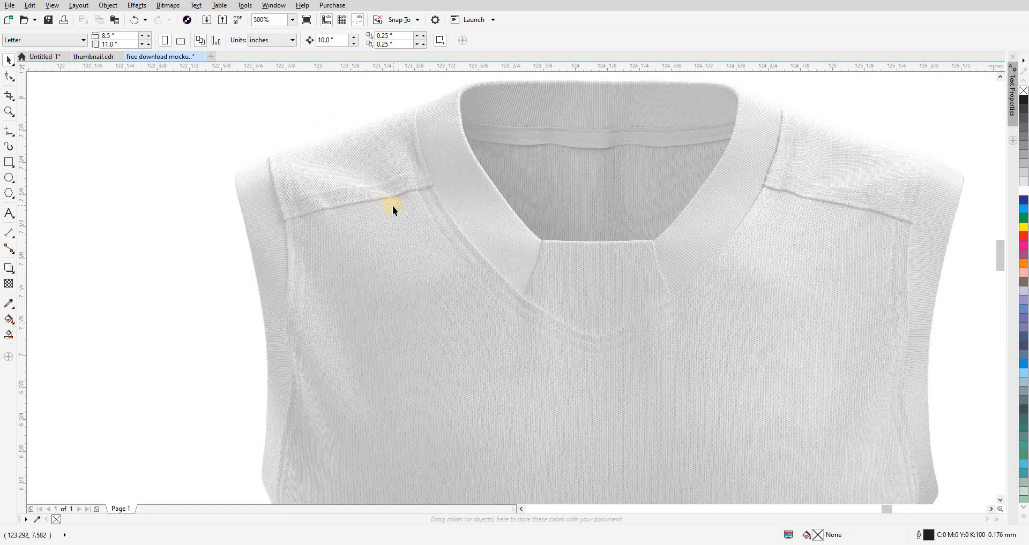
scroll(392, 206, down, 2)
scroll(463, 173, down, 2)
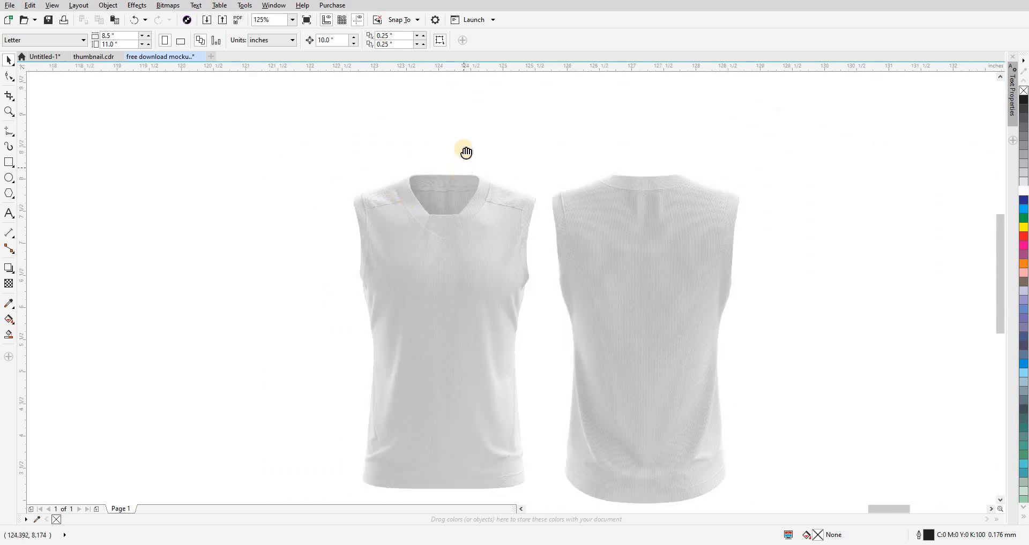
drag(466, 153, 464, 144)
key(z)
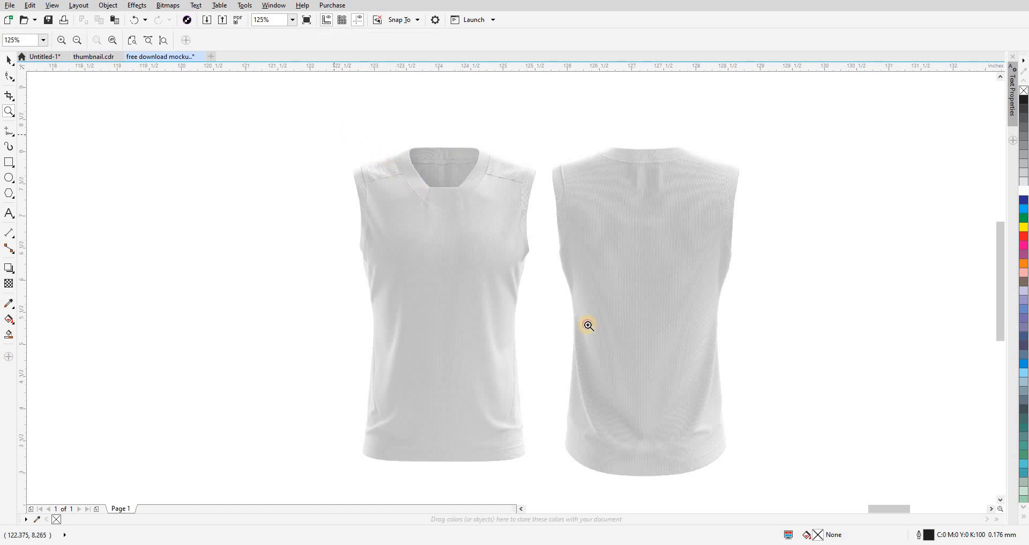
drag(731, 474, 746, 493)
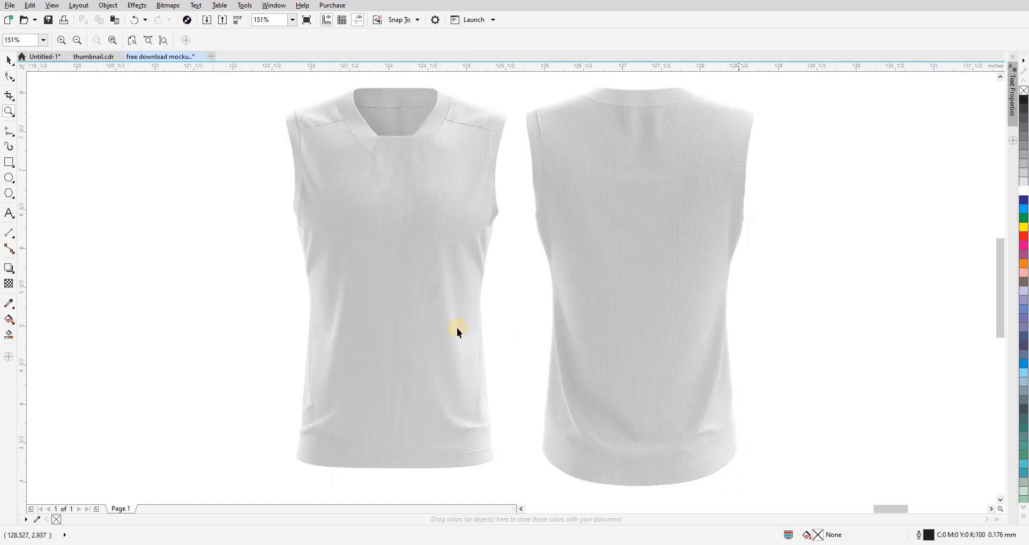
drag(474, 331, 484, 365)
key(F2)
drag(295, 121, 417, 169)
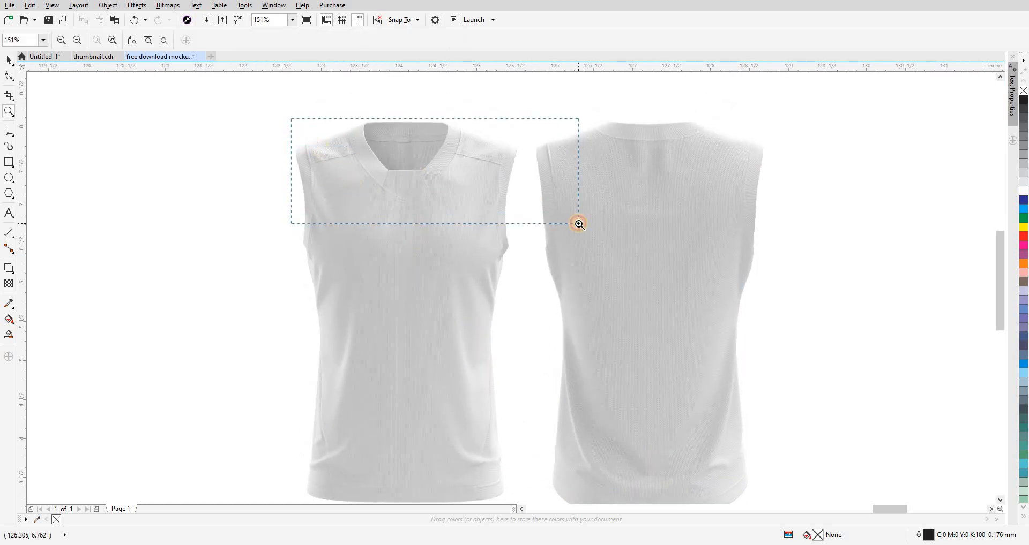
drag(579, 224, 578, 224)
scroll(478, 181, down, 3)
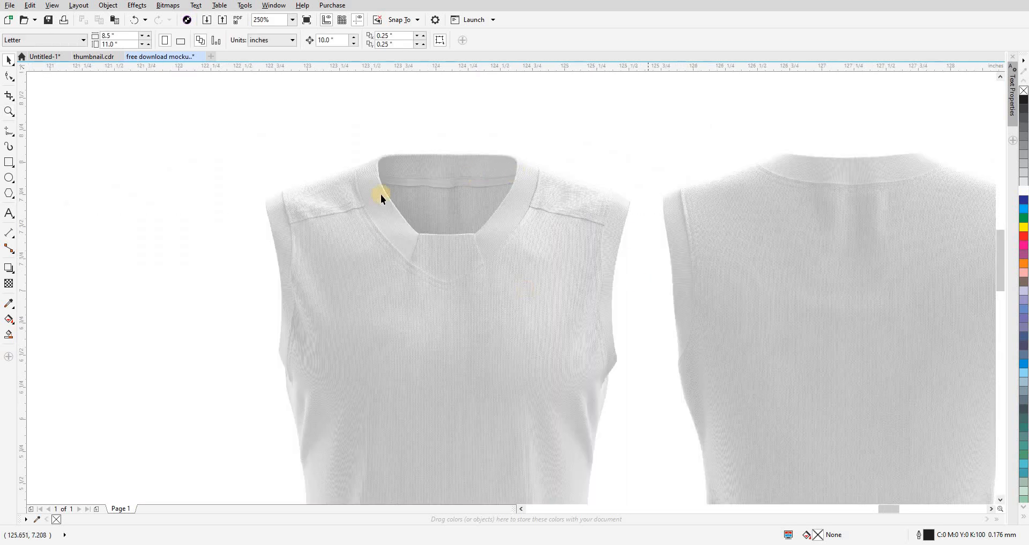
Place a black-filled rectangle about 9.43 by 6.37 inches behind both shirts as a background.
scroll(553, 218, down, 5)
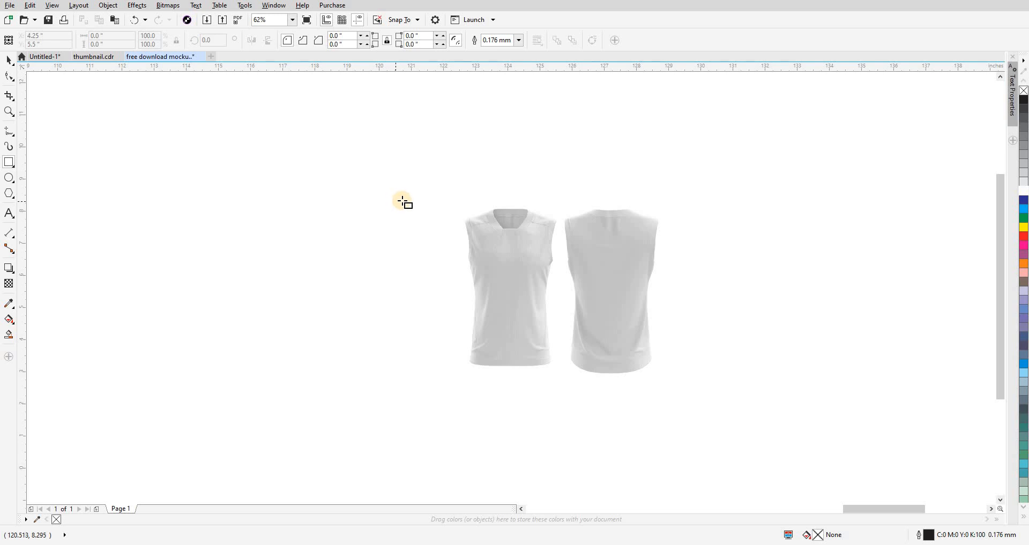
drag(623, 321, 713, 394)
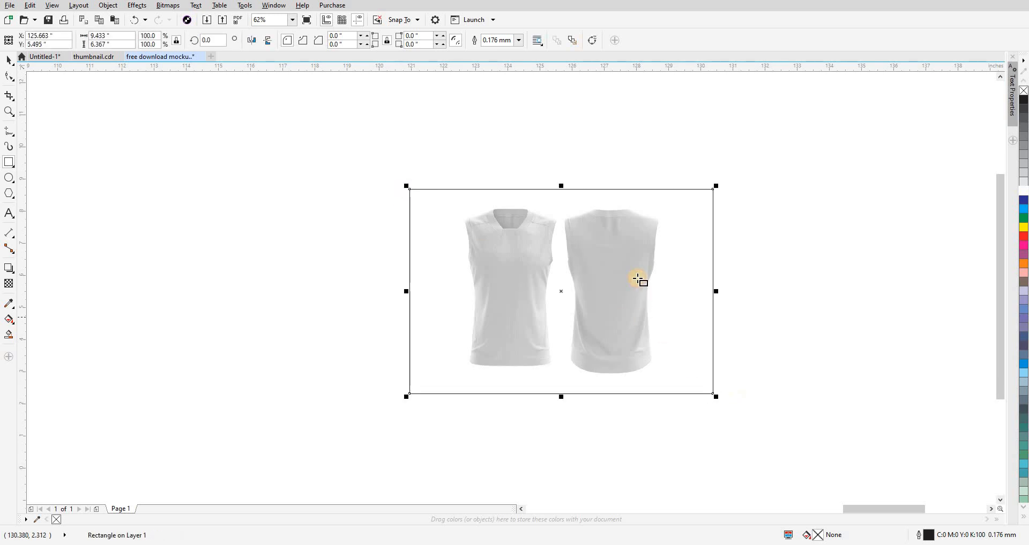
click(1024, 99)
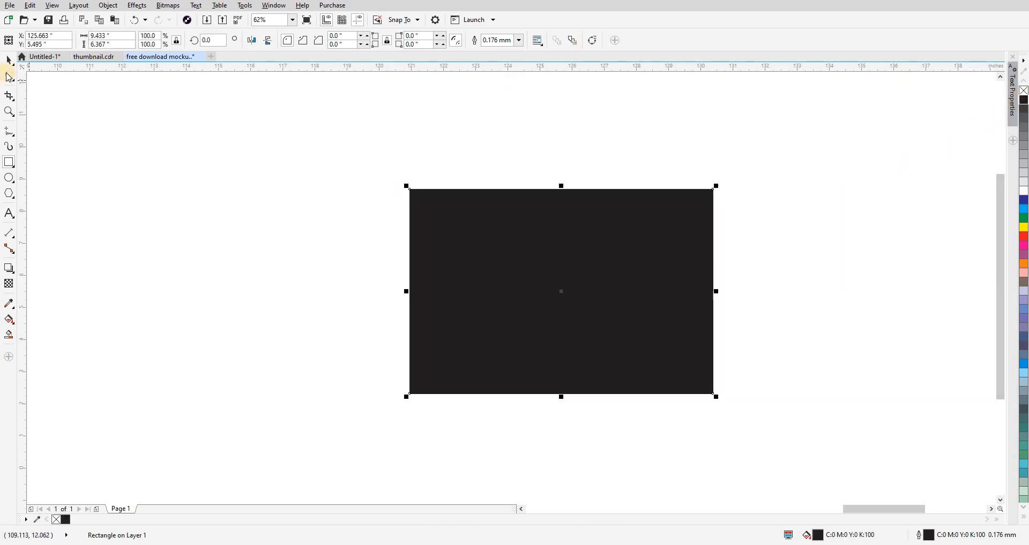
key(shift+Page_Down)
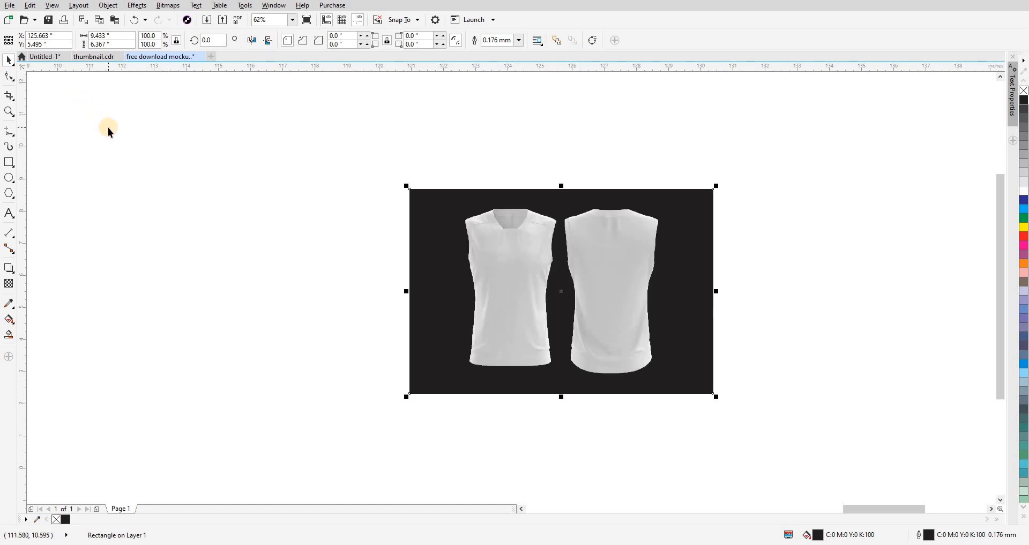
key(ctrl+shift+l)
click(374, 259)
Examine the front shirt's collar, V-shaped neckline seams, shoulder panels and armhole edge against the black background.
key(F2)
mouse_move(448, 203)
mouse_down()
mouse_move(583, 281)
mouse_move(559, 284)
mouse_move(551, 303)
mouse_up()
scroll(572, 190, up, 5)
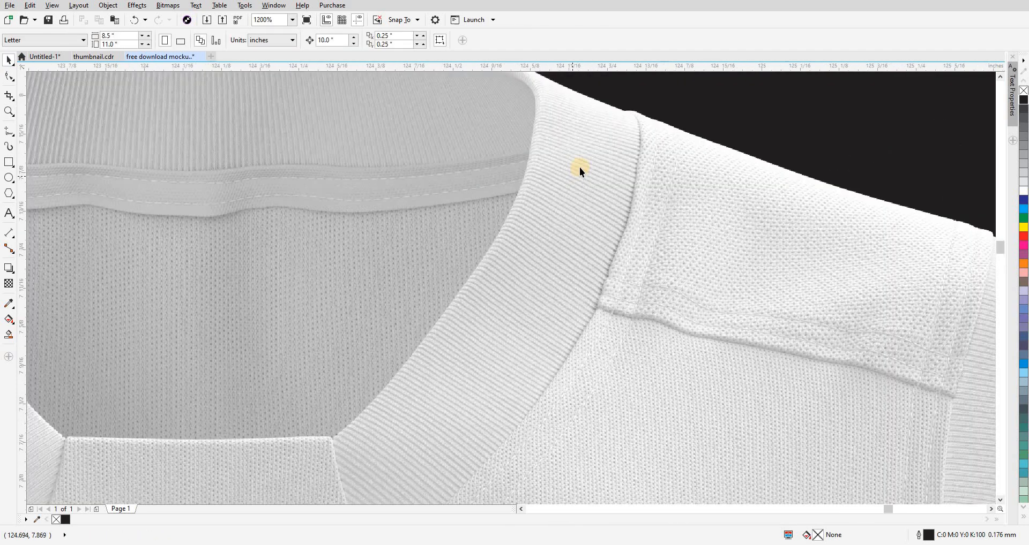
drag(540, 184, 544, 85)
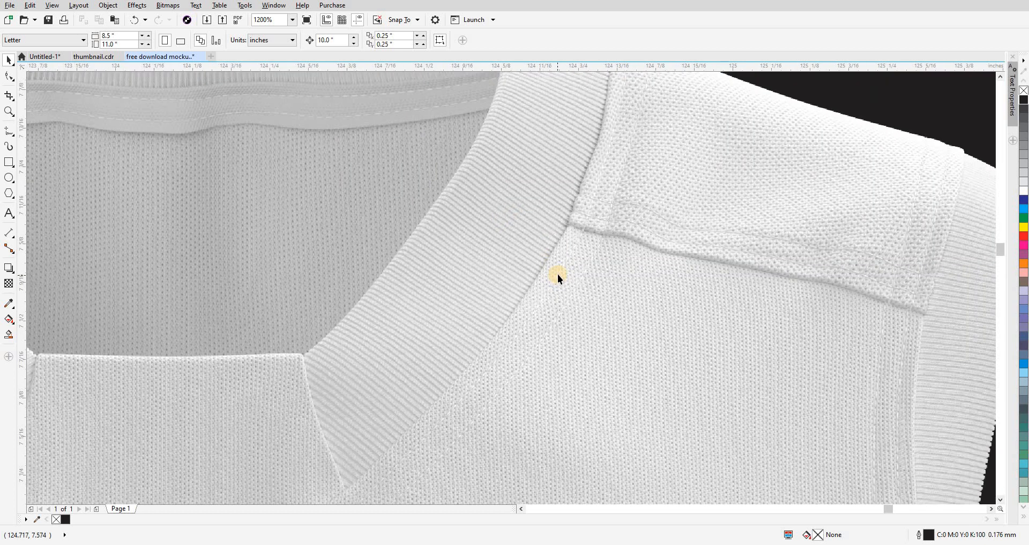
drag(557, 274, 566, 139)
drag(620, 257, 911, 166)
drag(498, 257, 755, 305)
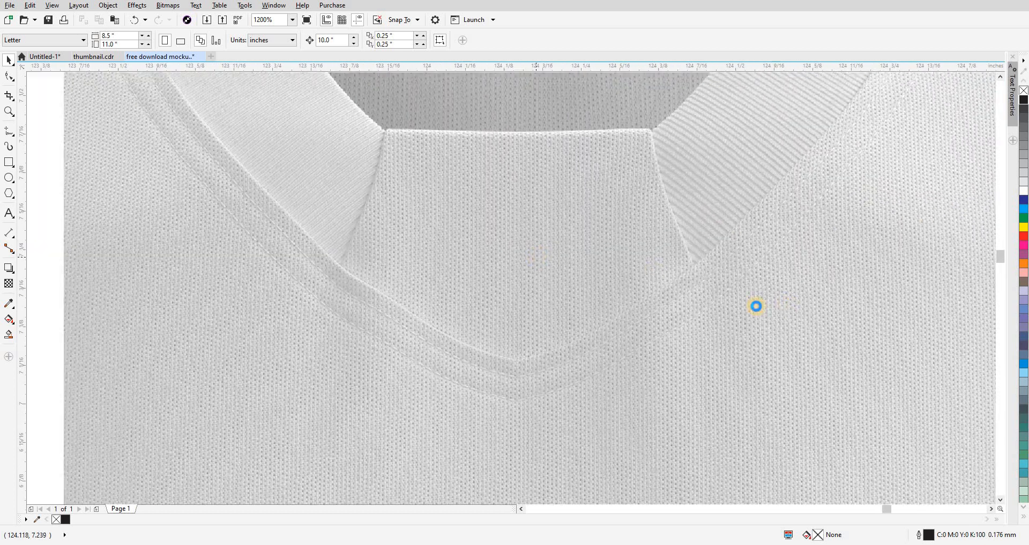
drag(606, 280, 836, 455)
drag(639, 338, 640, 211)
scroll(431, 225, down, 3)
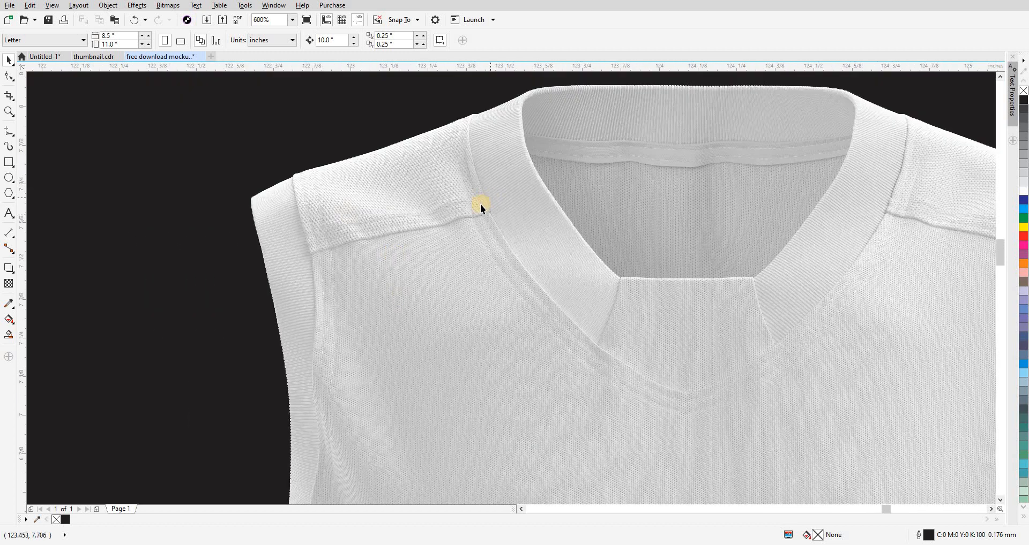
drag(303, 252, 142, 279)
drag(388, 265, 259, 269)
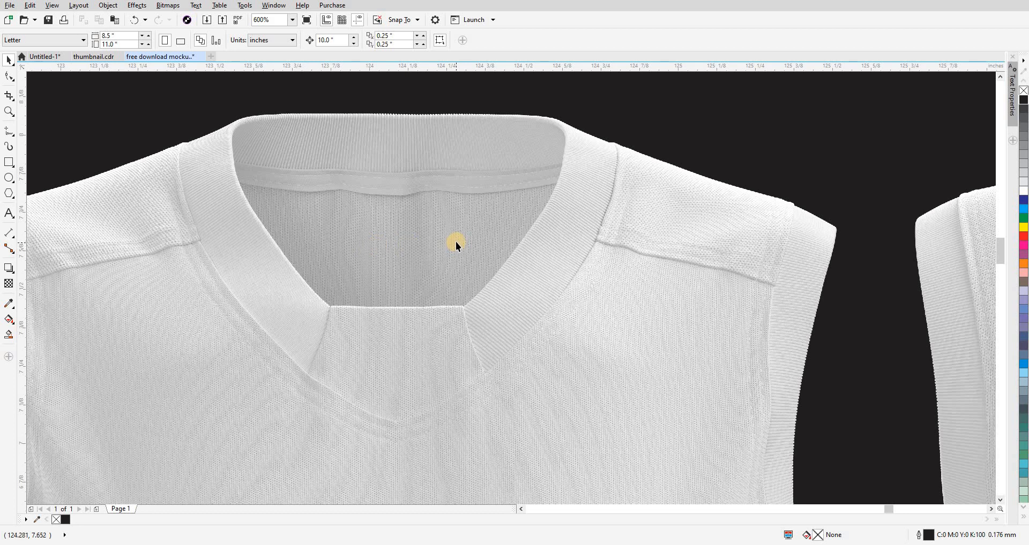
Start a curve on the front shirt's side edge facing the back shirt, just below the armhole, with a segment about 0.04 inches long.
key(F5)
drag(578, 239, 462, 238)
drag(614, 238, 603, 228)
scroll(563, 163, down, 4)
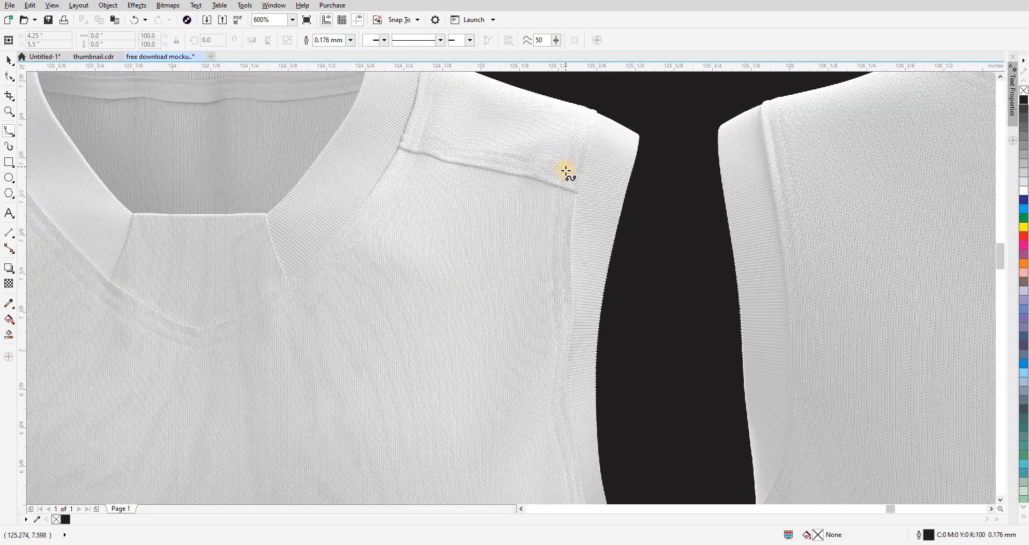
scroll(571, 316, up, 2)
scroll(576, 287, up, 8)
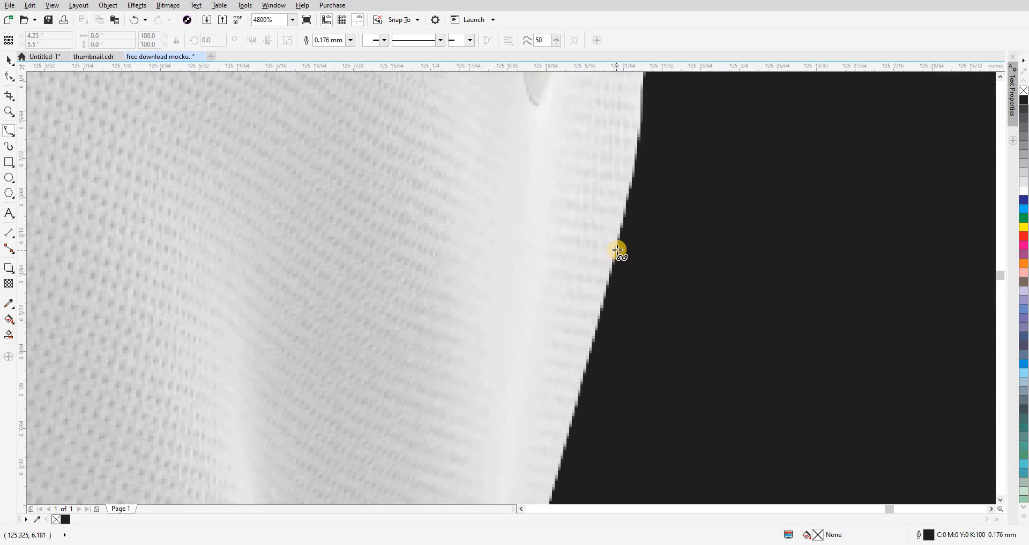
click(617, 250)
click(592, 347)
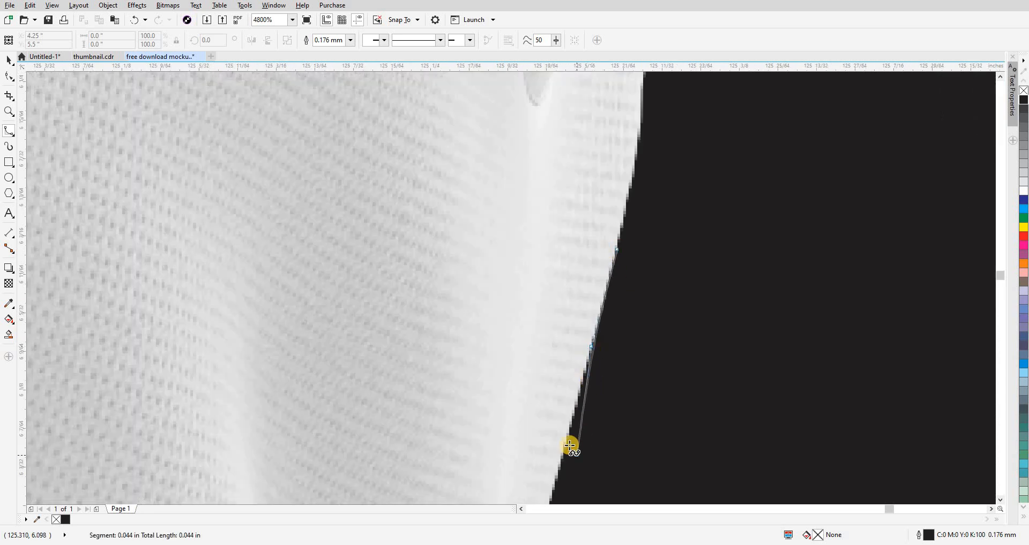
Trace the front shirt's side edge down from the armhole with closely spaced nodes to a curve length of about 0.4 inches.
drag(570, 349, 664, 175)
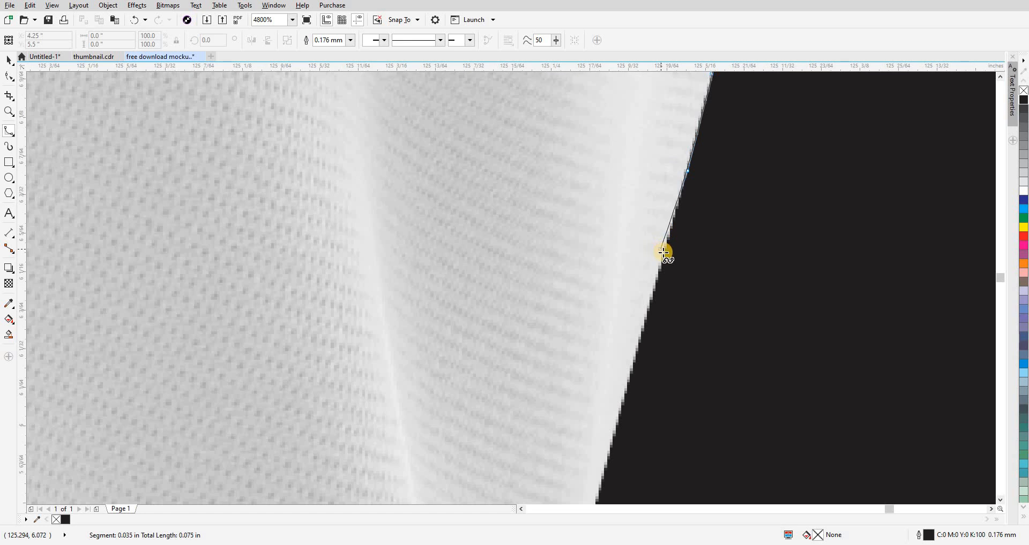
click(604, 464)
drag(572, 460, 619, 77)
click(623, 210)
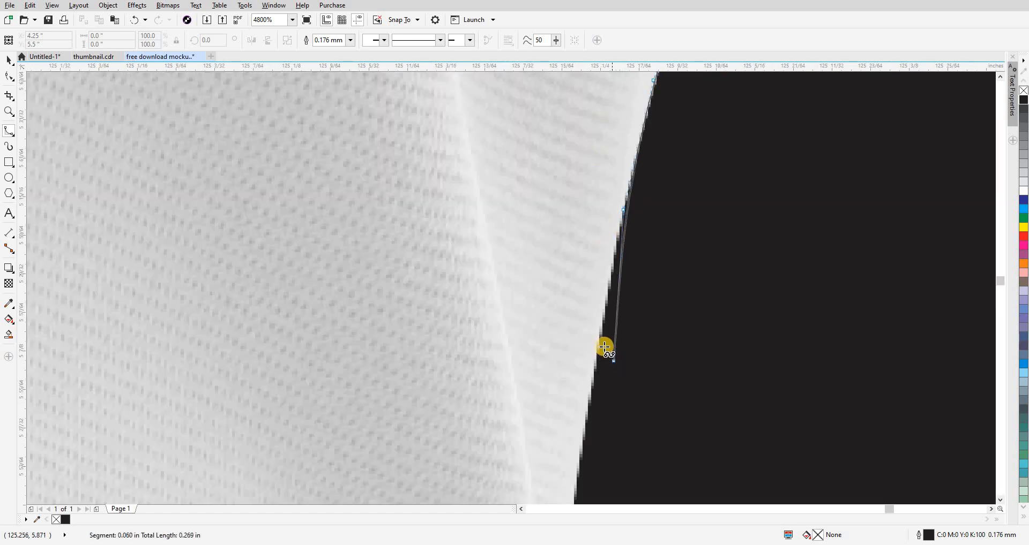
click(601, 324)
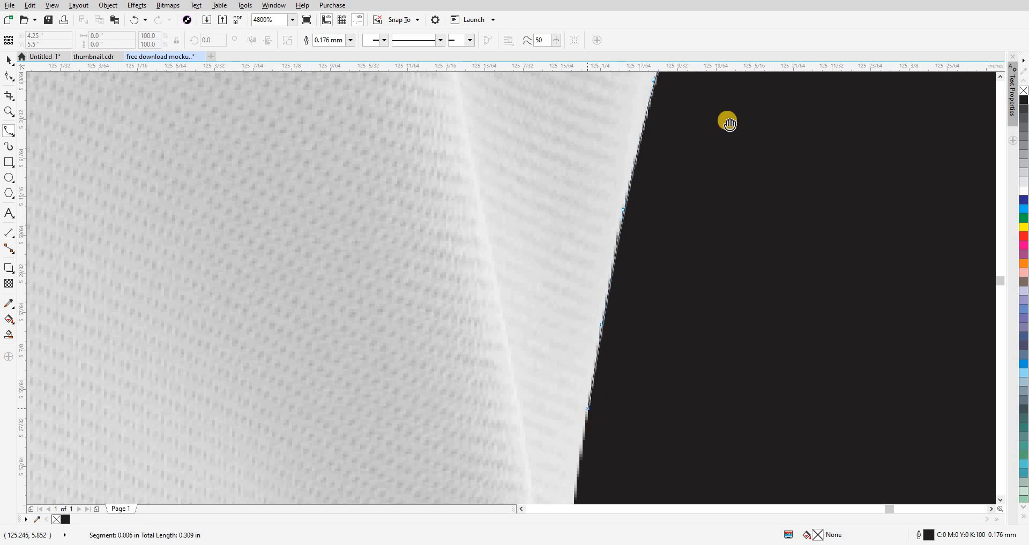
drag(587, 409, 727, 122)
click(713, 203)
click(696, 375)
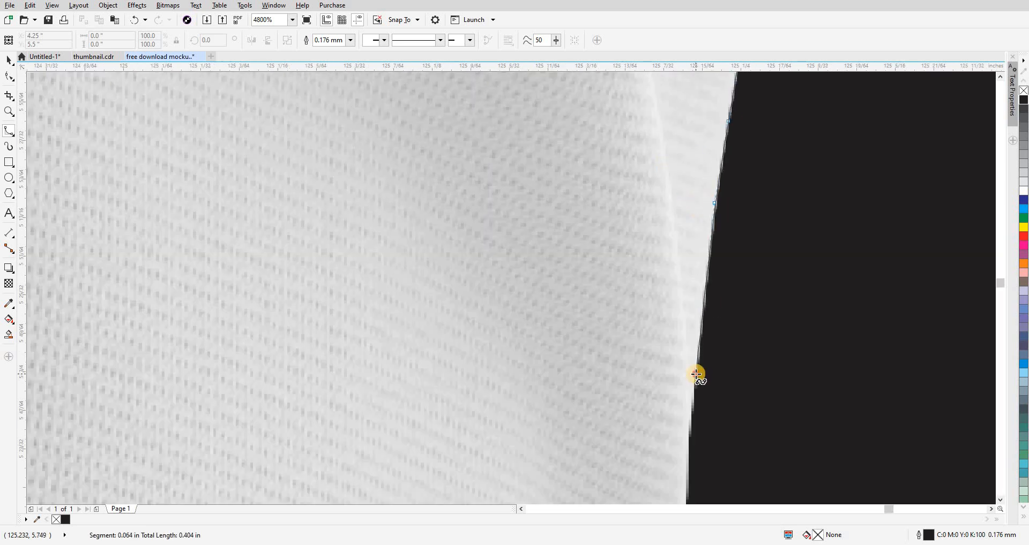
Extend the curve along the tapering side edge above the waist to a total length of about 0.67 inches.
drag(621, 186, 601, 163)
scroll(601, 164, up, 1)
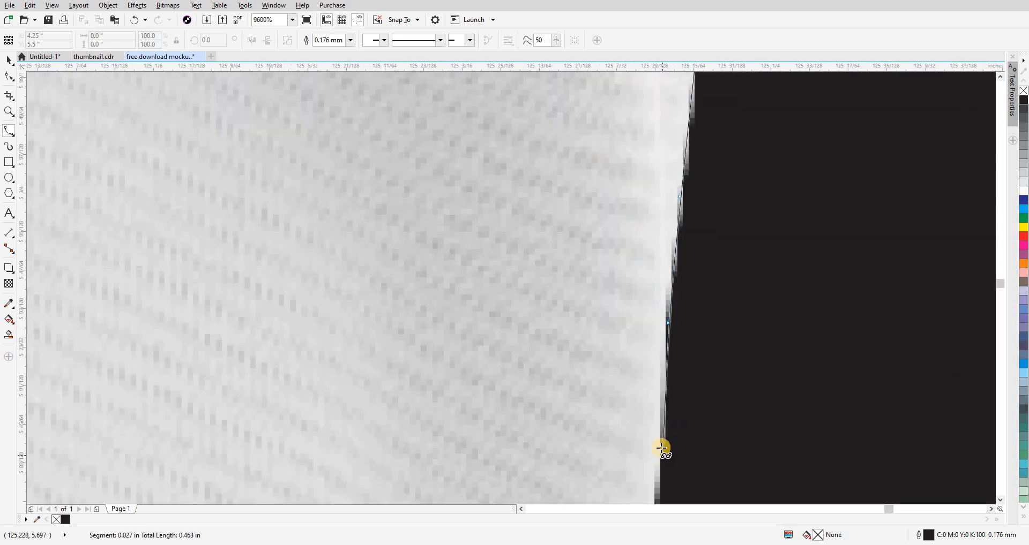
scroll(641, 150, down, 1)
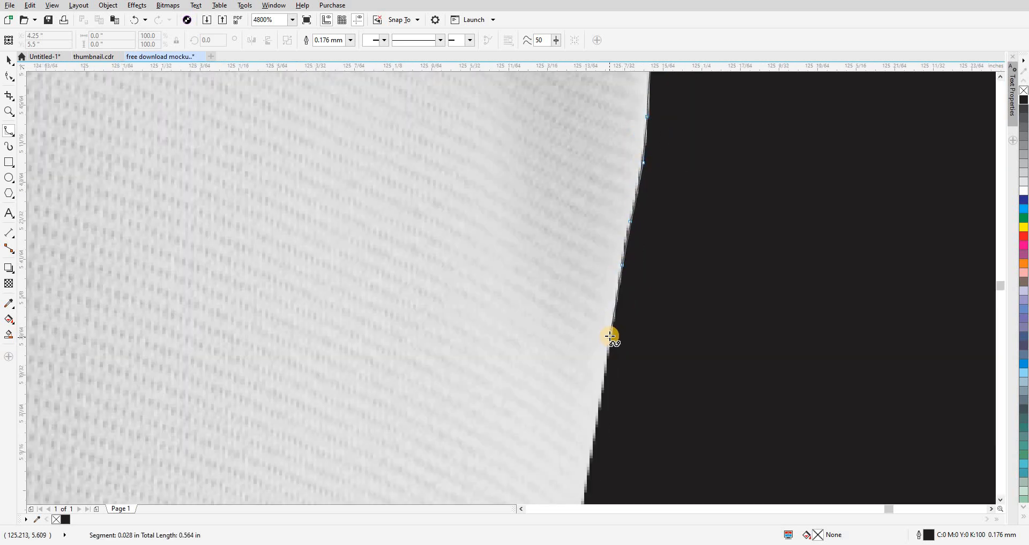
click(611, 336)
drag(610, 336, 687, 128)
click(667, 232)
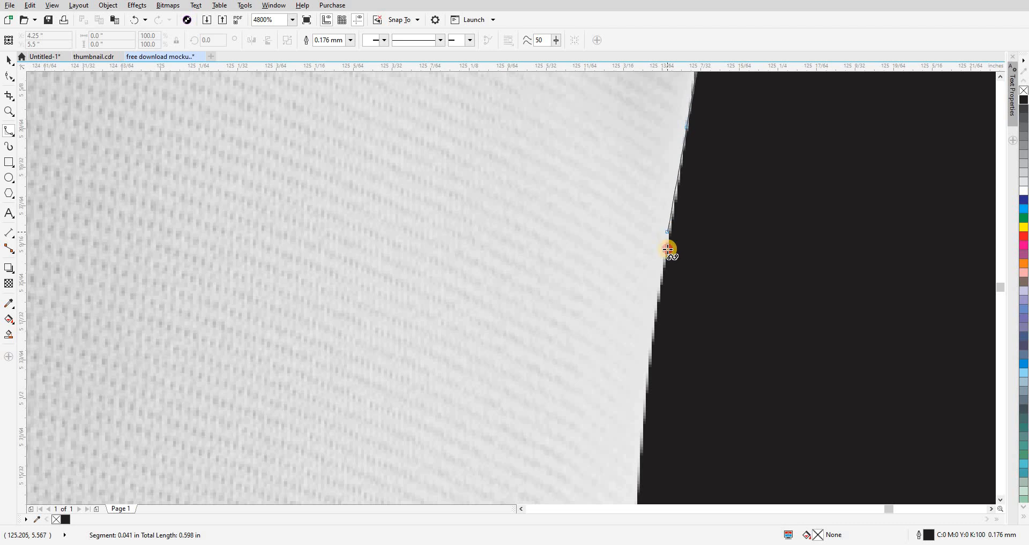
click(645, 403)
Continue the side outline through the narrowest part of the waist to a total length of about 0.87 inches.
drag(645, 402, 650, 140)
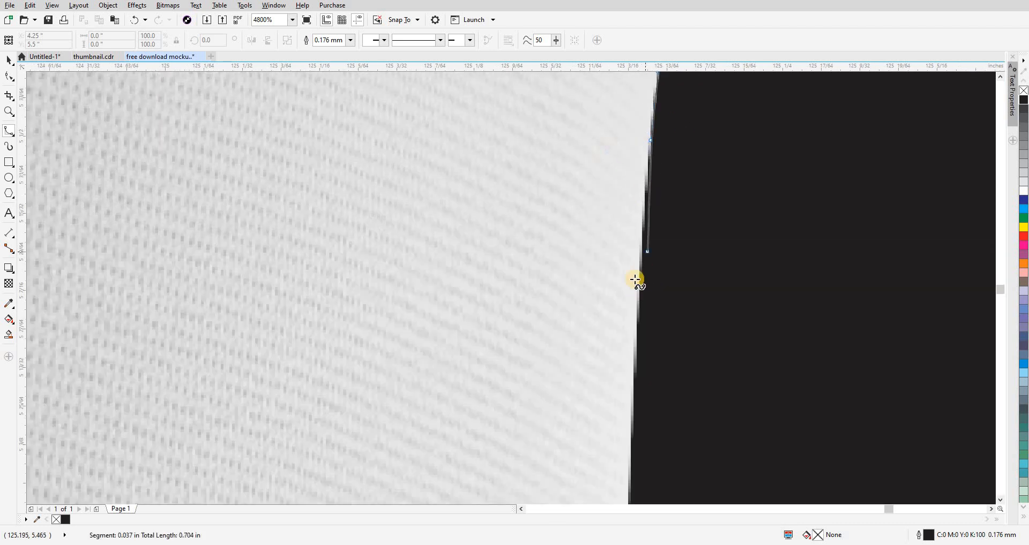
click(633, 406)
drag(634, 405, 637, 143)
click(630, 390)
drag(631, 389, 620, 314)
click(629, 310)
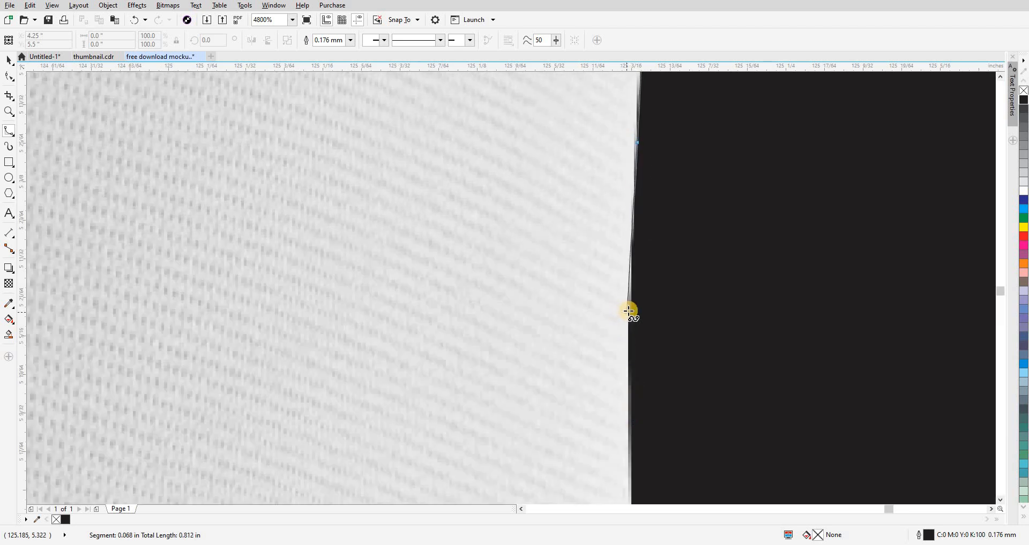
click(628, 457)
click(630, 485)
Trace the side edge just below the waist, where it begins to widen, to a total curve length of about 1.07 inches.
scroll(630, 484, up, 1)
drag(630, 485, 608, 191)
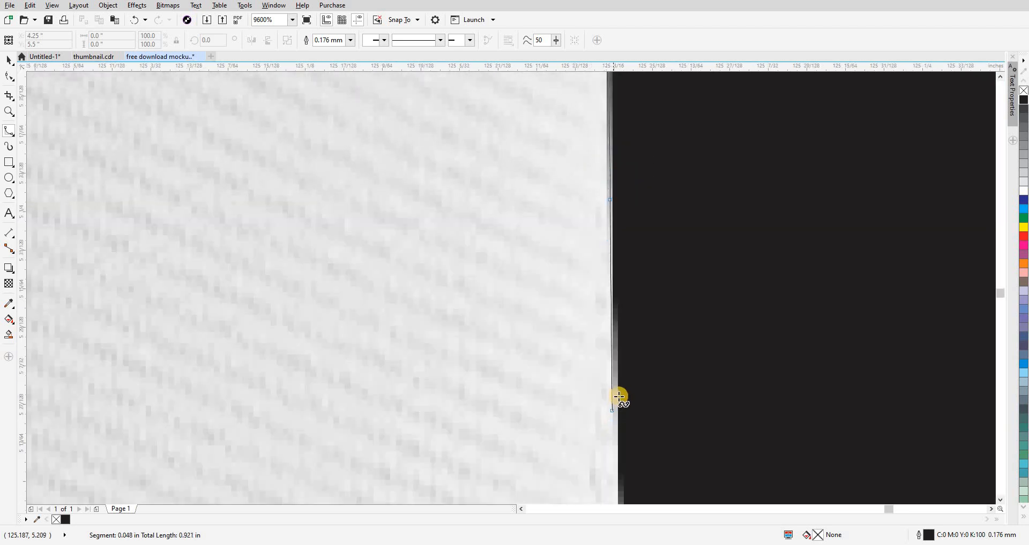
click(618, 395)
drag(618, 395, 591, 95)
click(605, 359)
scroll(588, 229, down, 3)
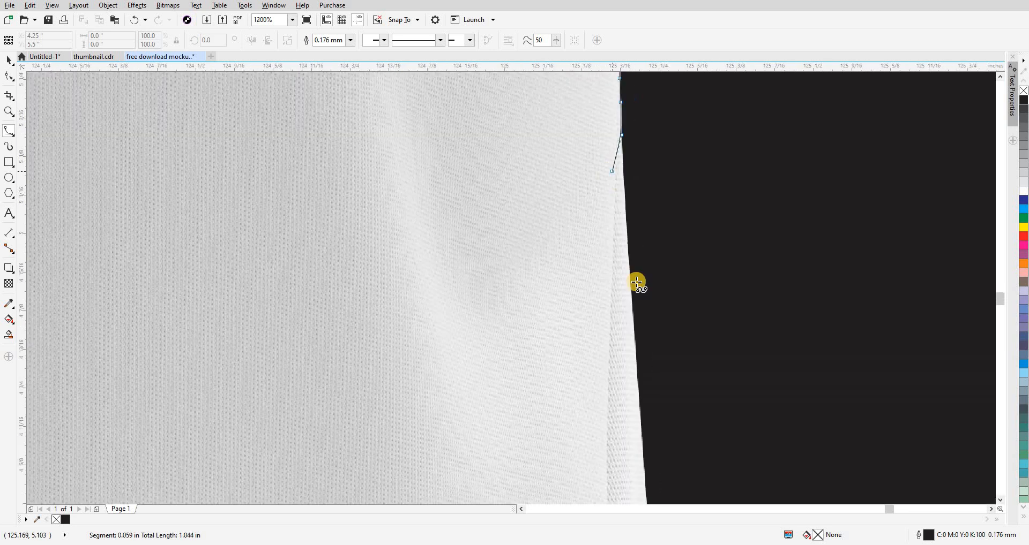
click(629, 280)
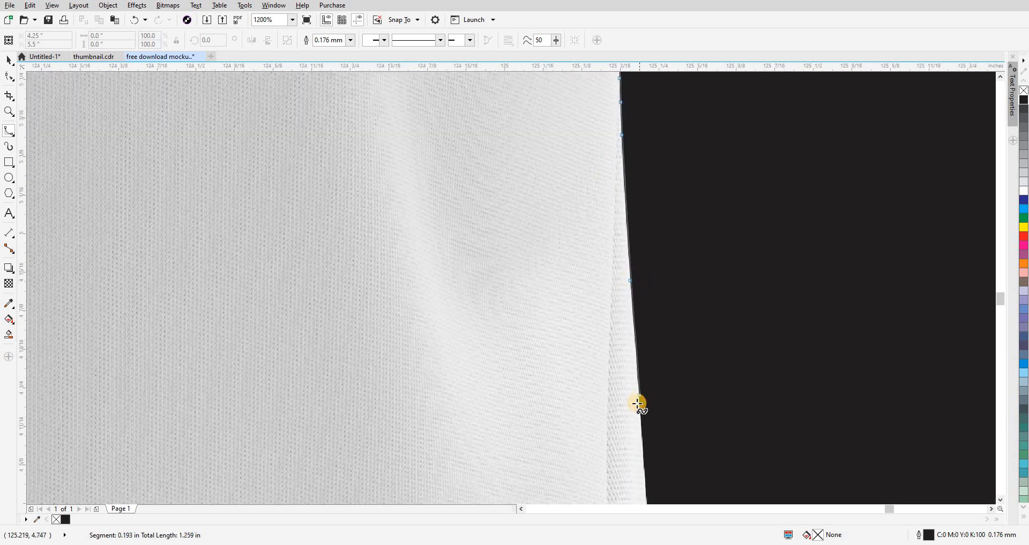
Extend the curve down the nearly straight side edge below the waist to a total length of about 1.61 inches.
click(639, 405)
drag(639, 405, 645, 129)
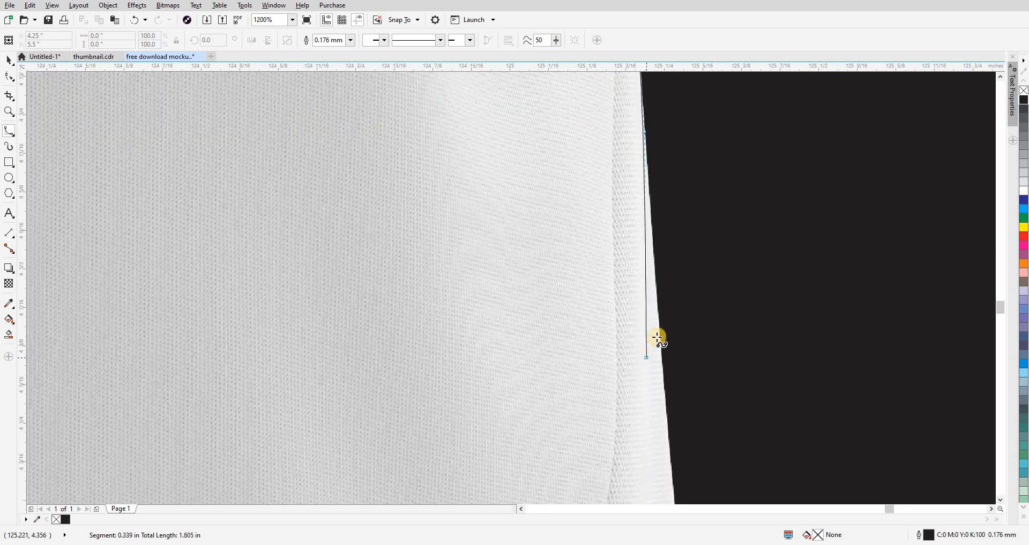
click(650, 254)
scroll(650, 255, up, 1)
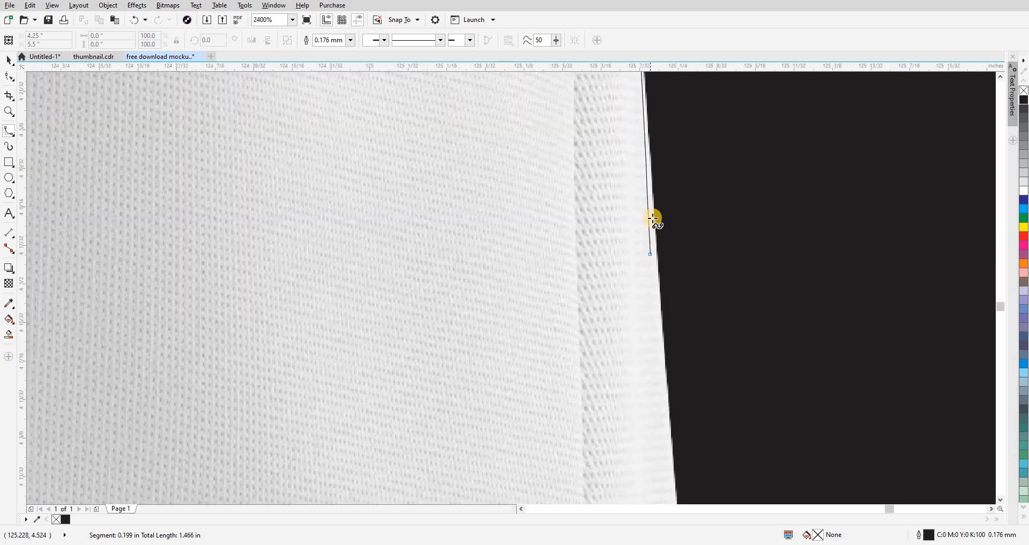
click(650, 167)
click(668, 411)
Continue the curve down the nearly straight side edge to where it starts to flare, for a total length of about 2.03 inches.
drag(669, 411, 672, 153)
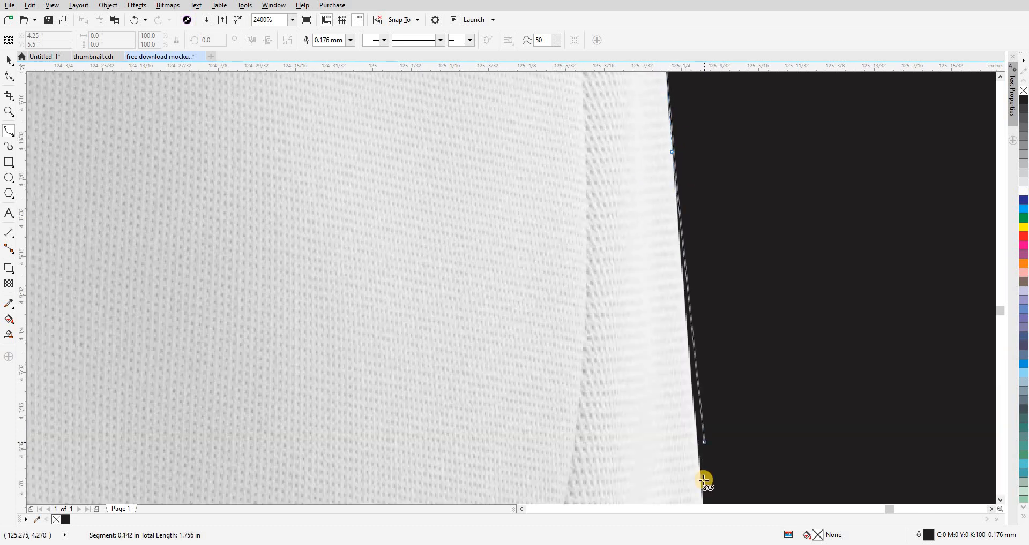
click(697, 445)
drag(697, 445, 612, 152)
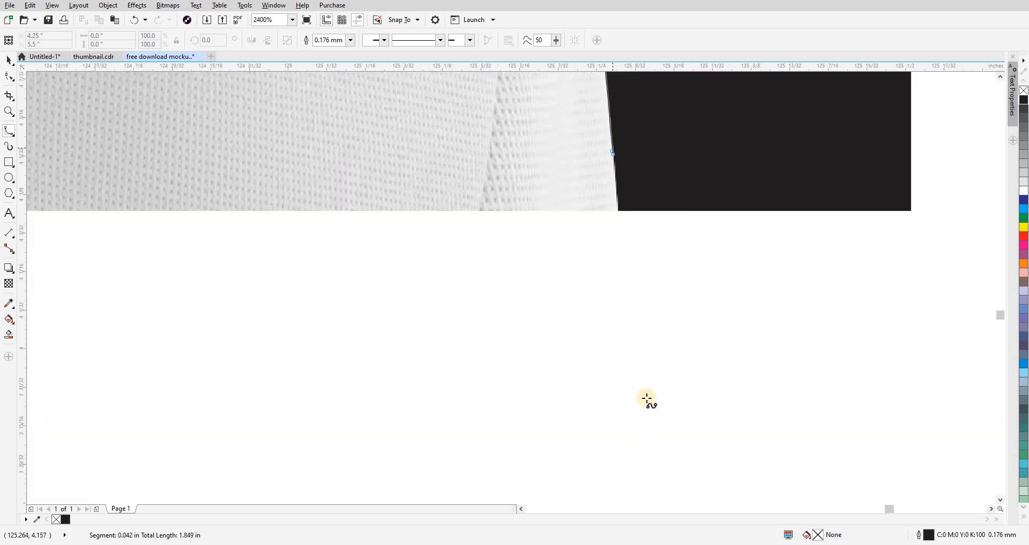
click(629, 361)
drag(630, 361, 613, 127)
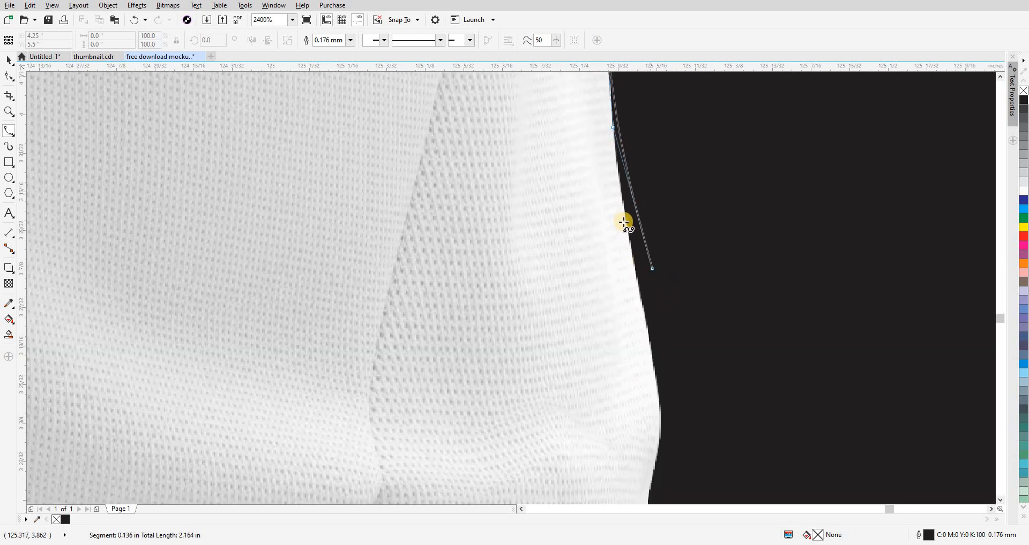
Trace the flared side edge and around the outward bulge of the fabric to a total curve length of about 2.46 inches.
click(622, 204)
click(643, 313)
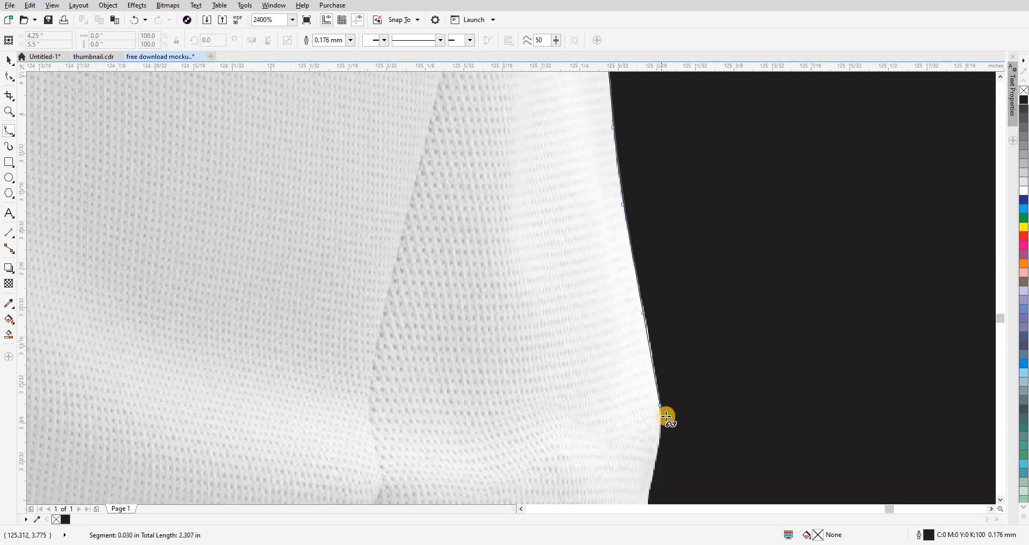
scroll(792, 193, up, 2)
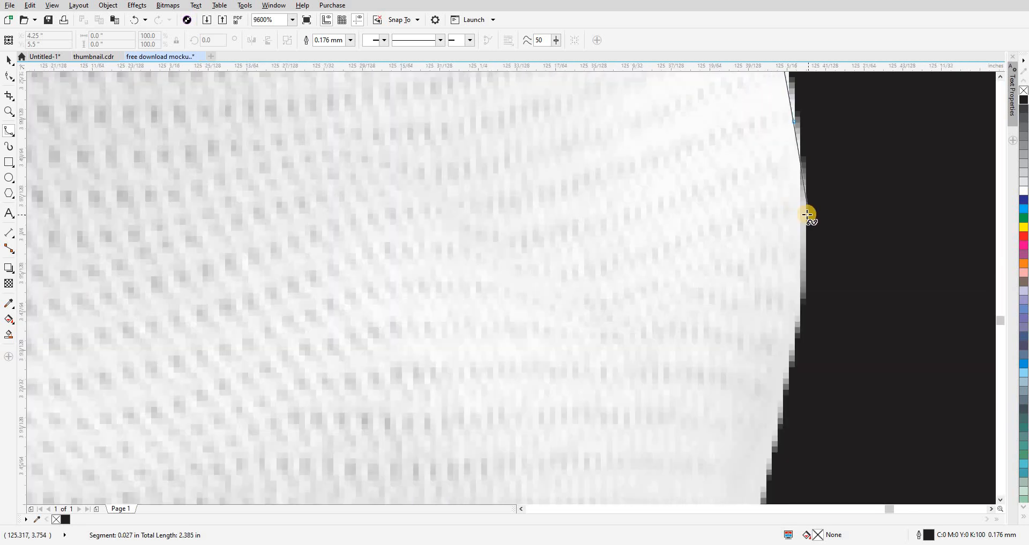
click(807, 215)
click(806, 293)
click(788, 365)
drag(782, 377, 779, 244)
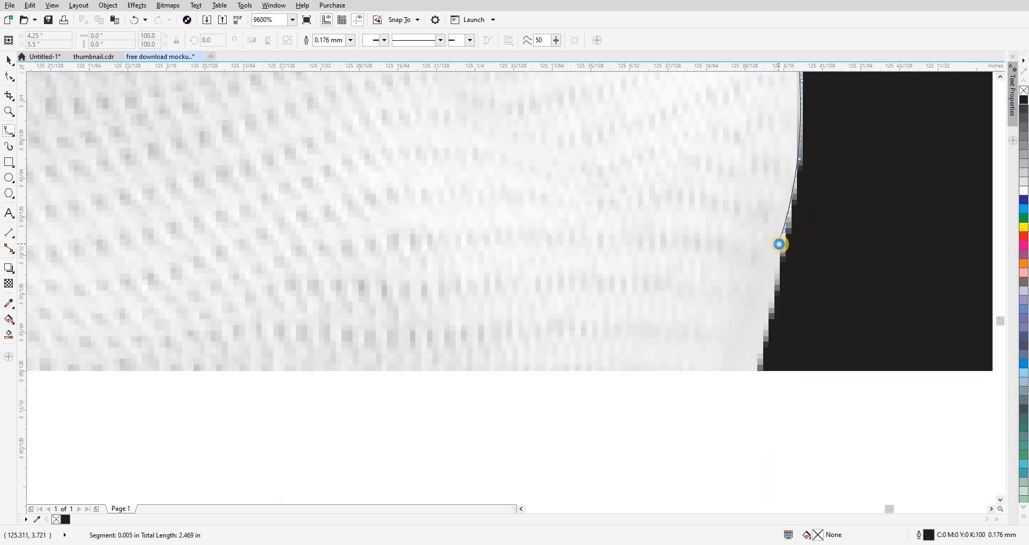
Trace the inward dip below the bulge and the side edge down toward the hem fold, to a total length of about 2.64 inches.
scroll(778, 244, down, 2)
scroll(773, 284, up, 1)
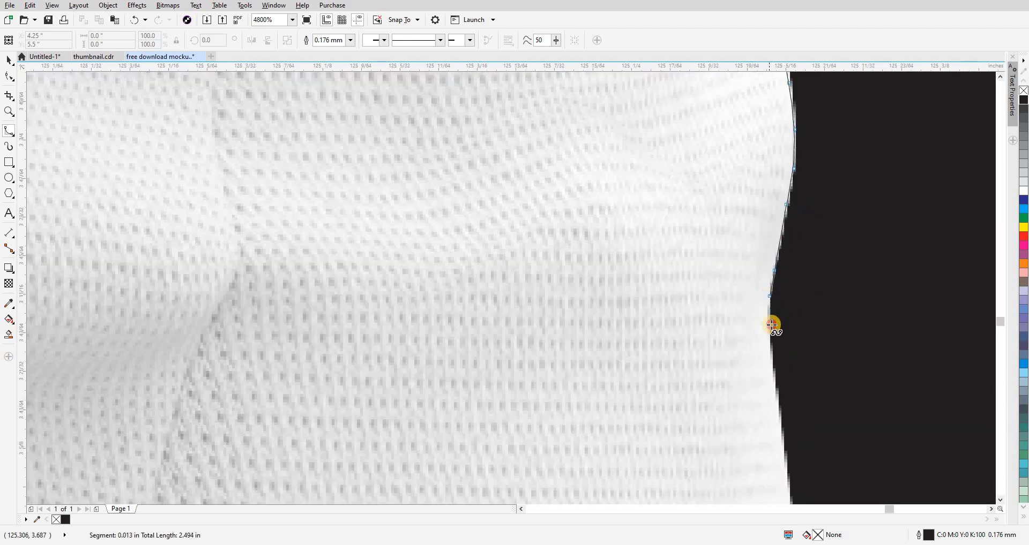
click(772, 341)
click(783, 436)
drag(783, 436, 723, 158)
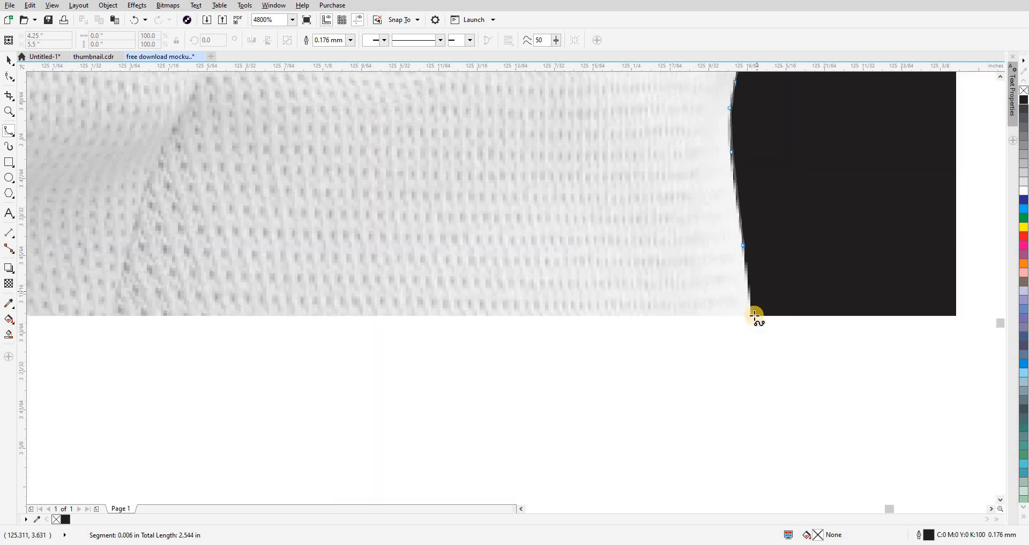
click(747, 338)
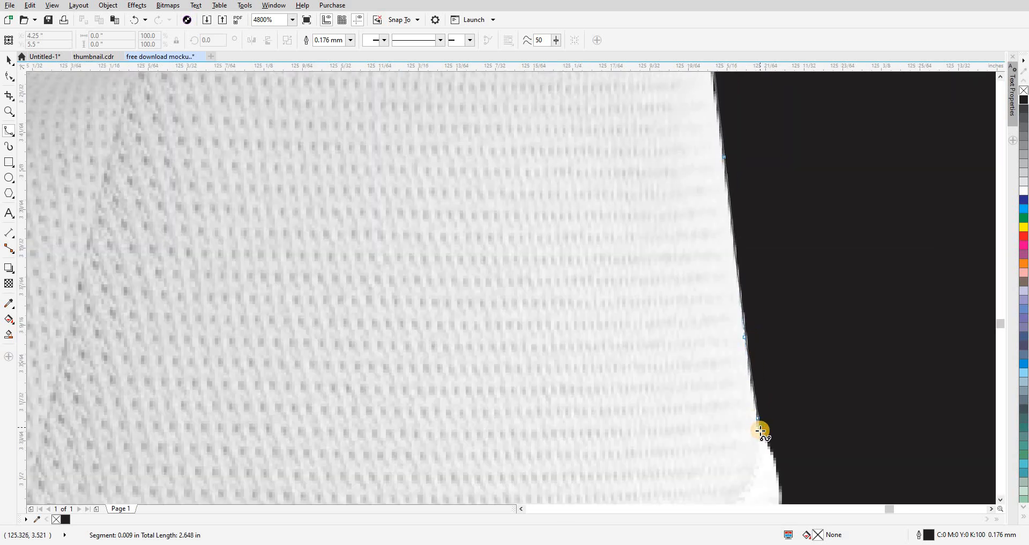
Follow the small outward bump where the hem fold meets the side edge, to a total length of about 2.75 inches.
click(760, 430)
click(775, 459)
drag(775, 459, 833, 171)
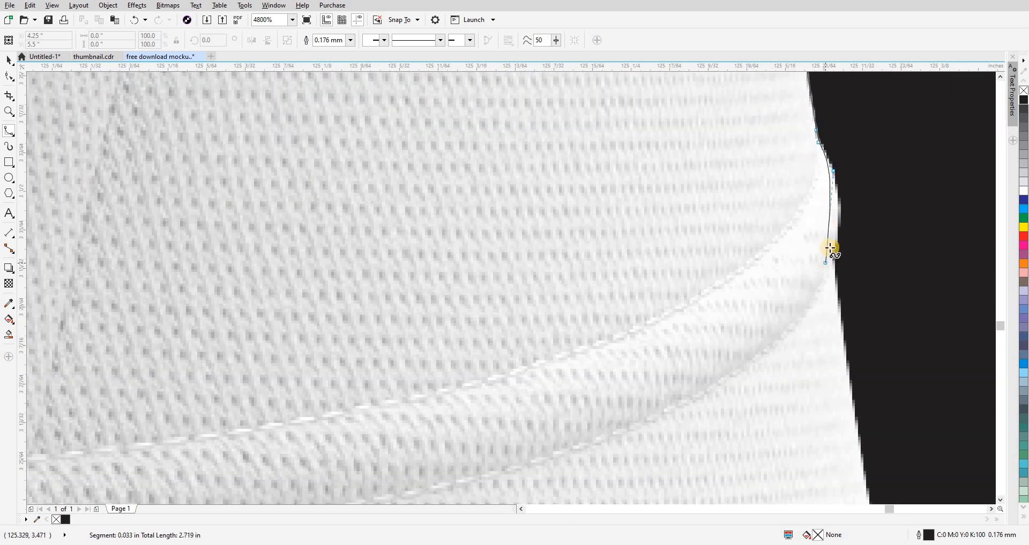
click(837, 204)
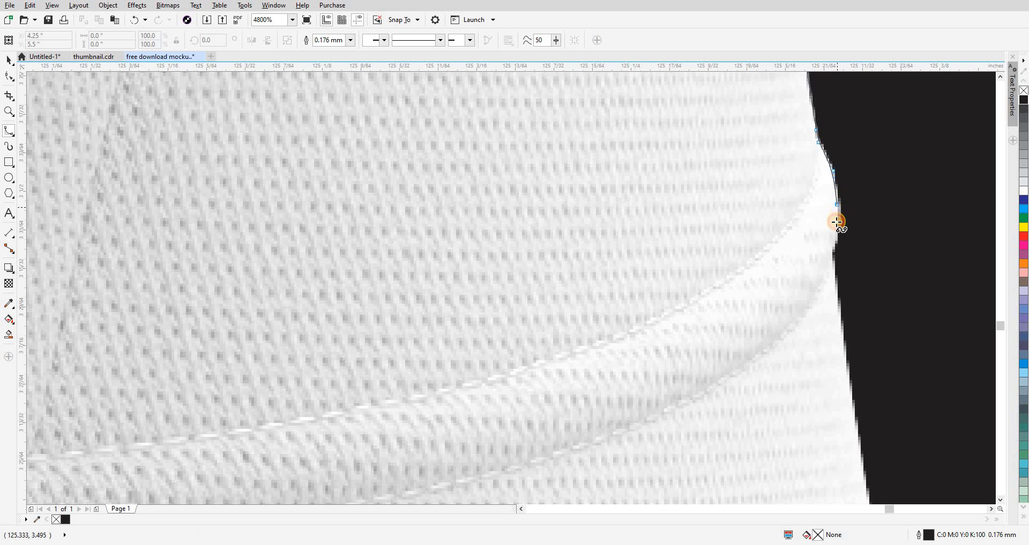
click(835, 261)
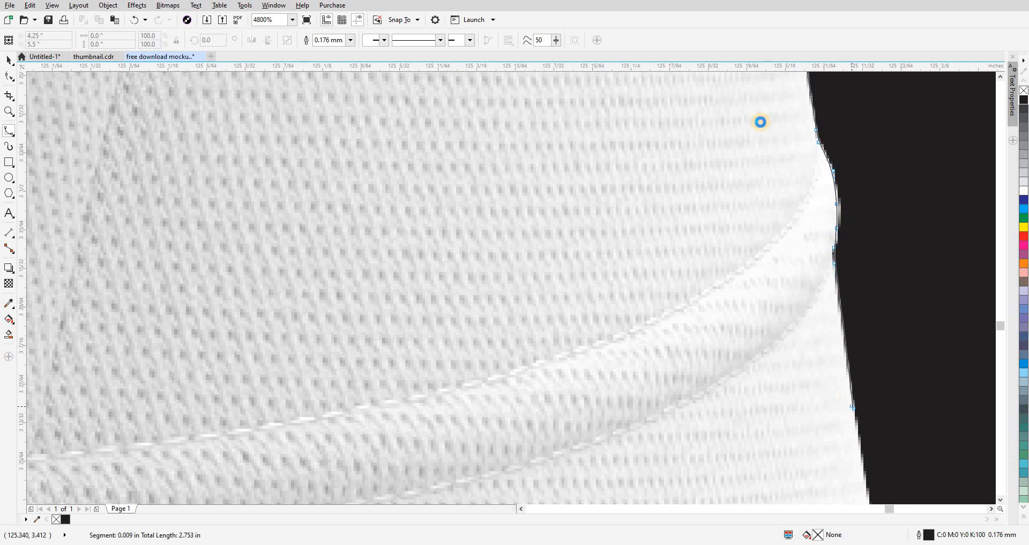
Trace the side edge below the hem fold and around the rounded lower corner to a total length of about 2.92 inches.
drag(852, 407, 764, 109)
click(778, 200)
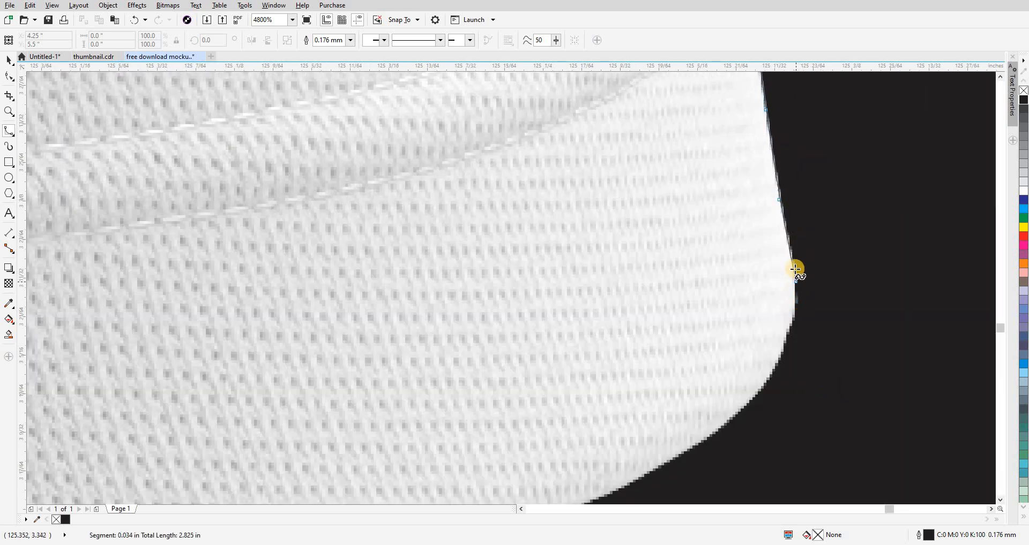
click(797, 311)
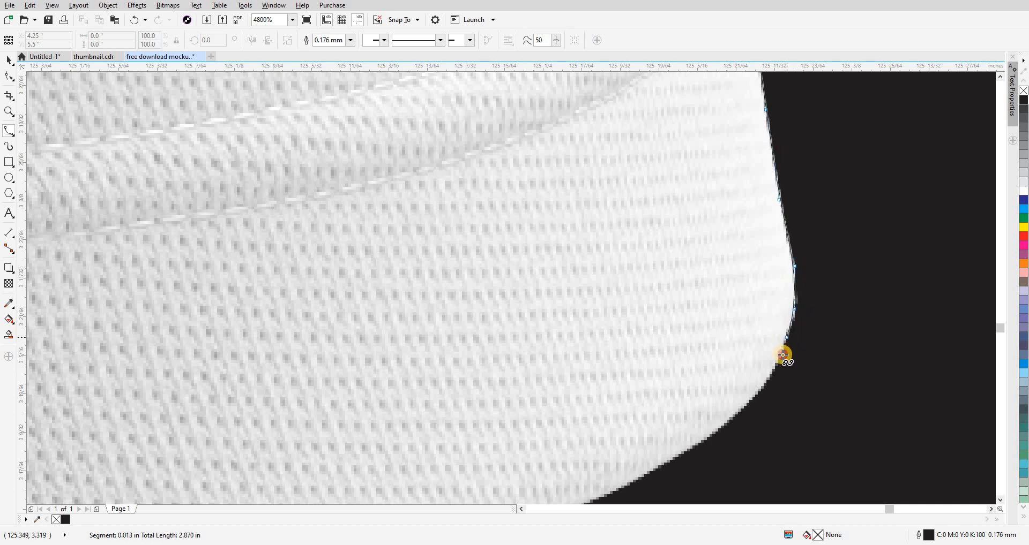
click(706, 440)
drag(706, 440, 813, 283)
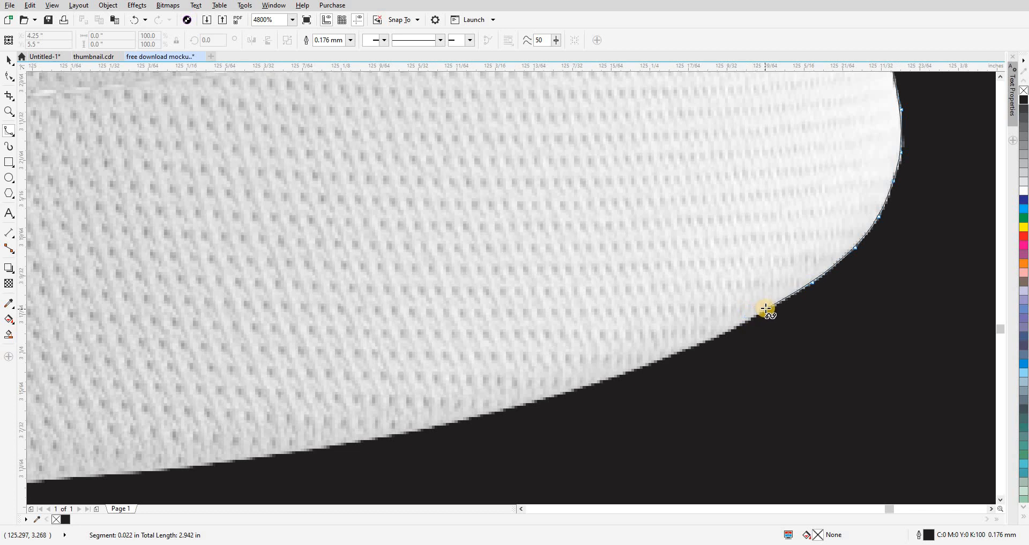
Extend the curve along the sloping bottom hem beyond the rounded corner to a total length of about 3.07 inches.
click(723, 335)
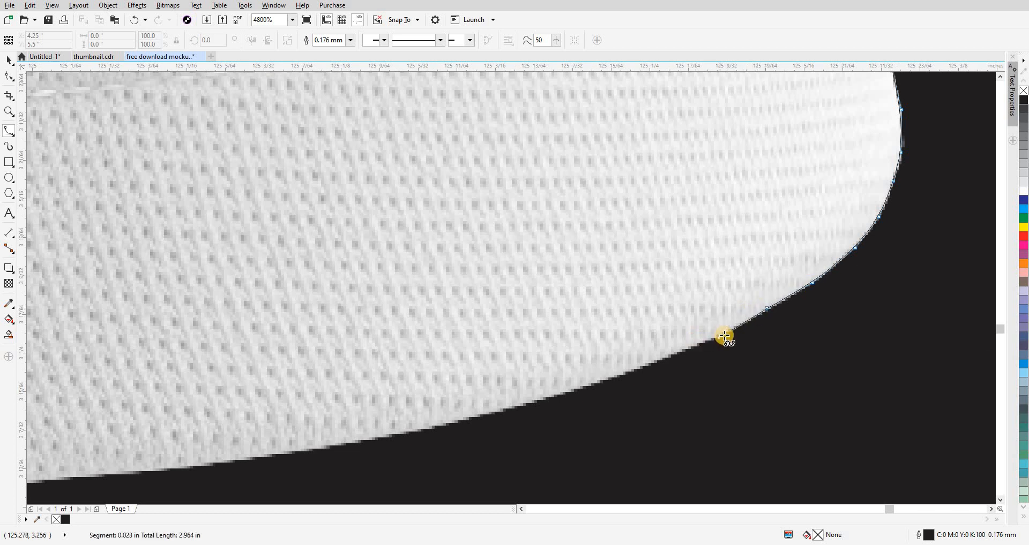
click(664, 357)
click(562, 397)
key(ctrl+z)
click(602, 381)
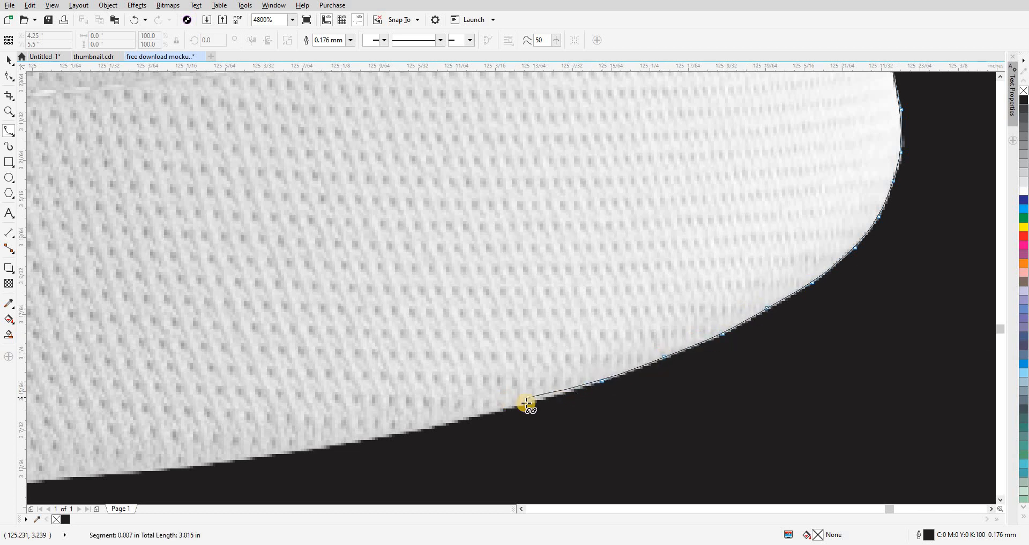
click(534, 403)
click(432, 427)
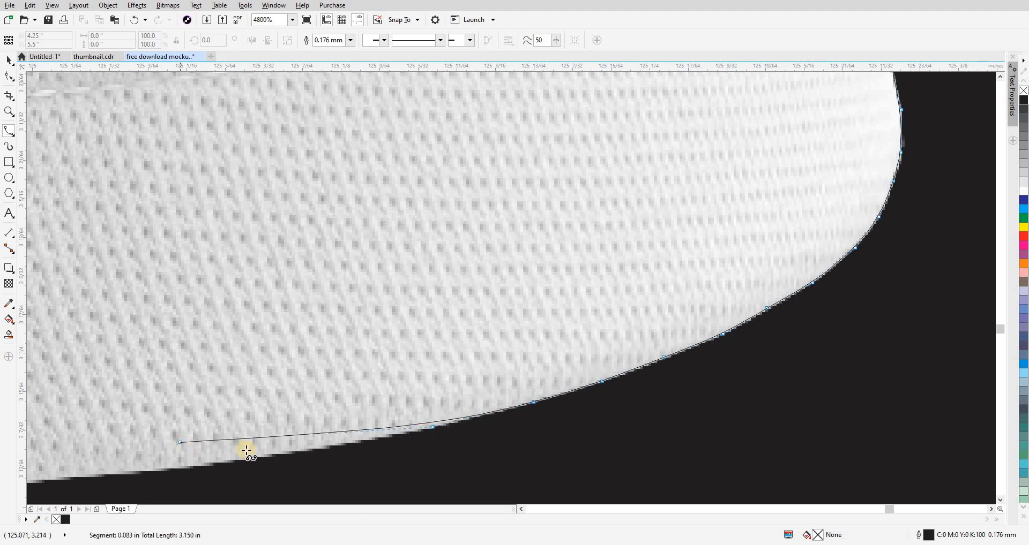
Trace the bottom hem through the small step in the edge and beyond it, to a total length of about 3.37 inches.
drag(278, 453, 707, 385)
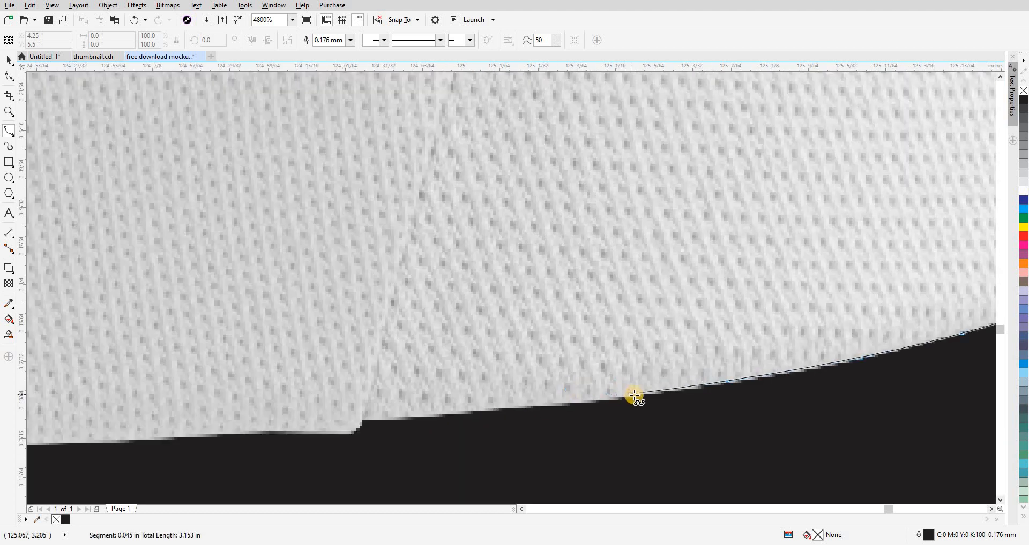
click(634, 395)
click(456, 414)
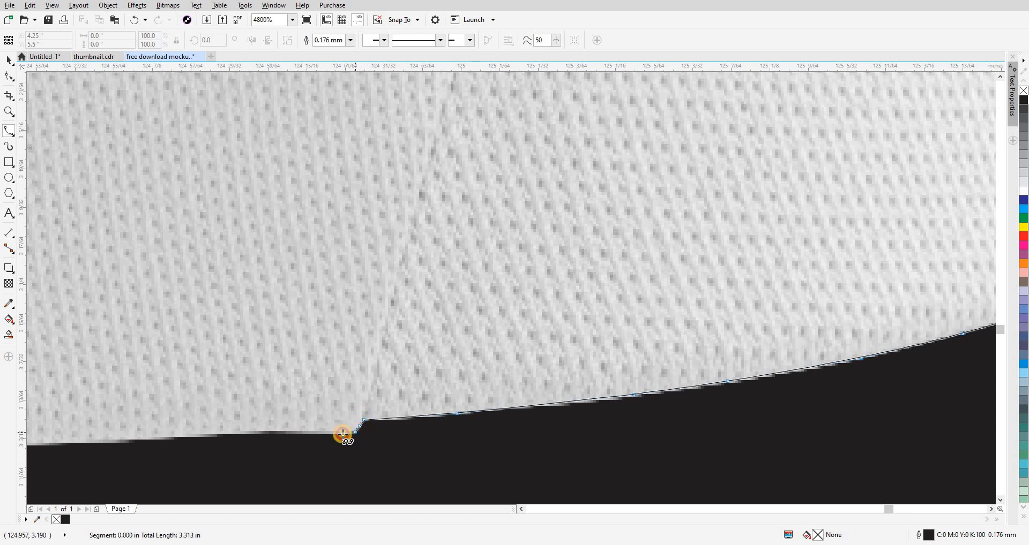
click(231, 435)
drag(37, 445, 603, 413)
click(597, 415)
Continue the curve along the nearly flat middle of the bottom hem to a total length of about 3.94 inches.
click(368, 420)
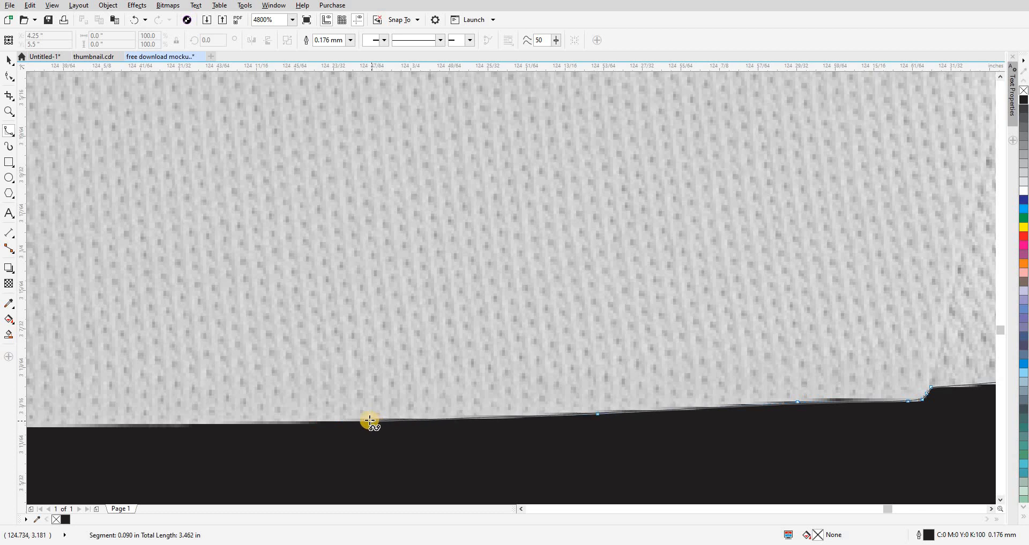
drag(300, 423, 673, 382)
click(369, 386)
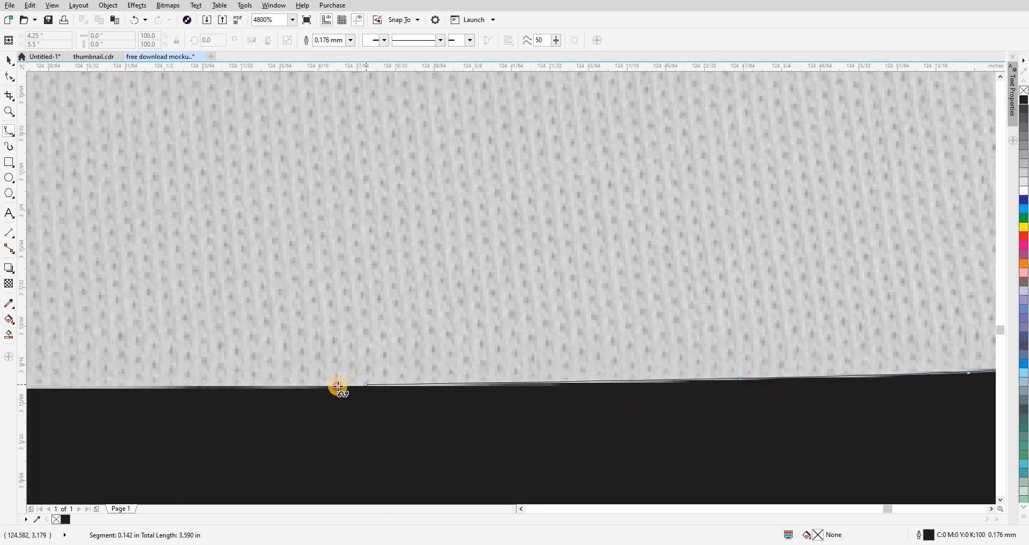
click(64, 387)
drag(45, 386, 485, 378)
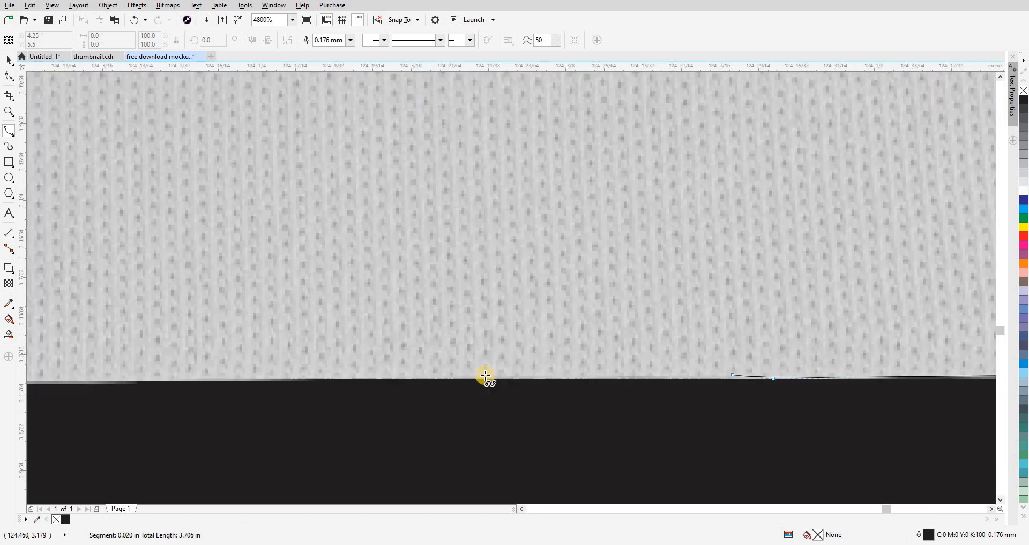
click(478, 378)
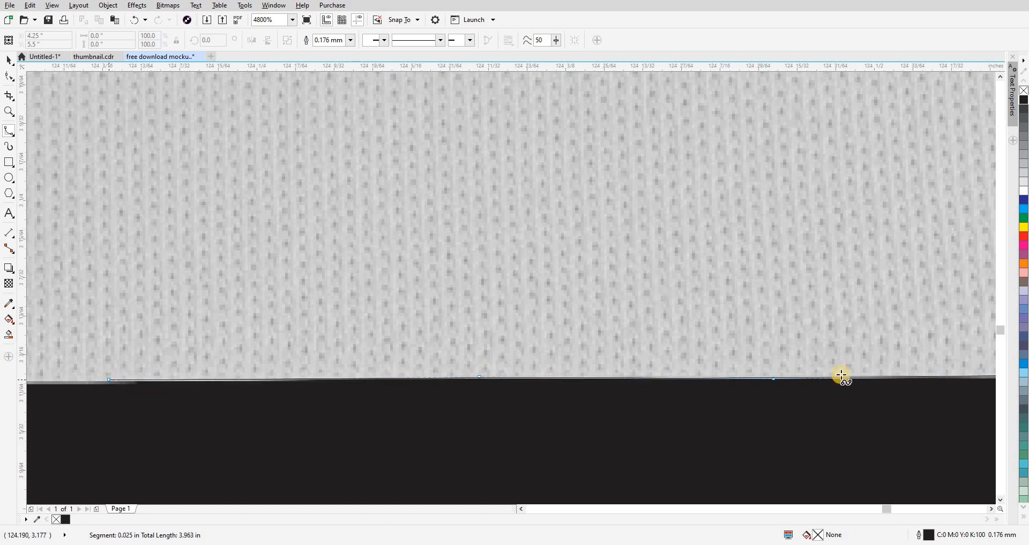
Extend the curve along the gently rising hem toward the opposite side of the shirt, to a total length of about 4.69 inches.
scroll(841, 375, down, 1)
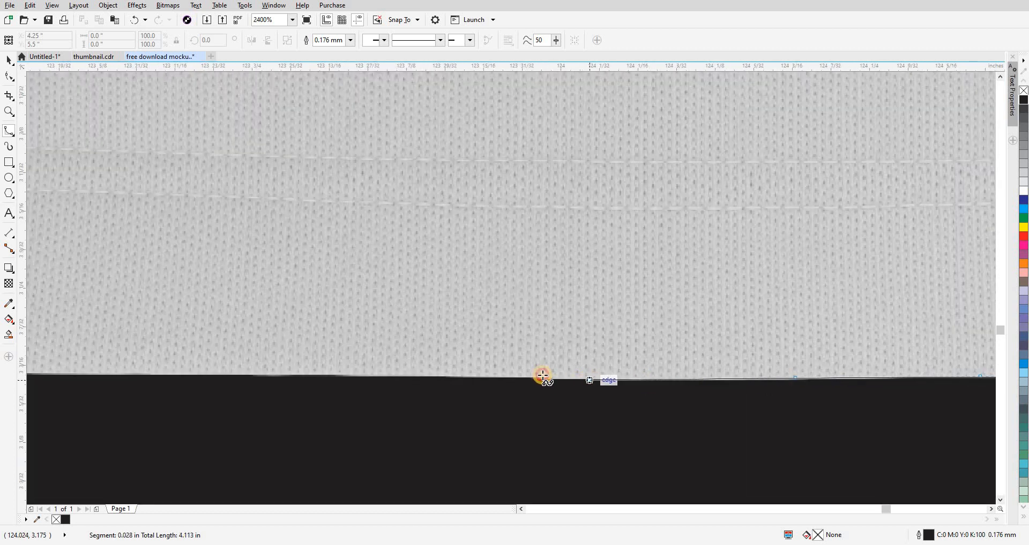
drag(543, 376, 701, 351)
click(518, 352)
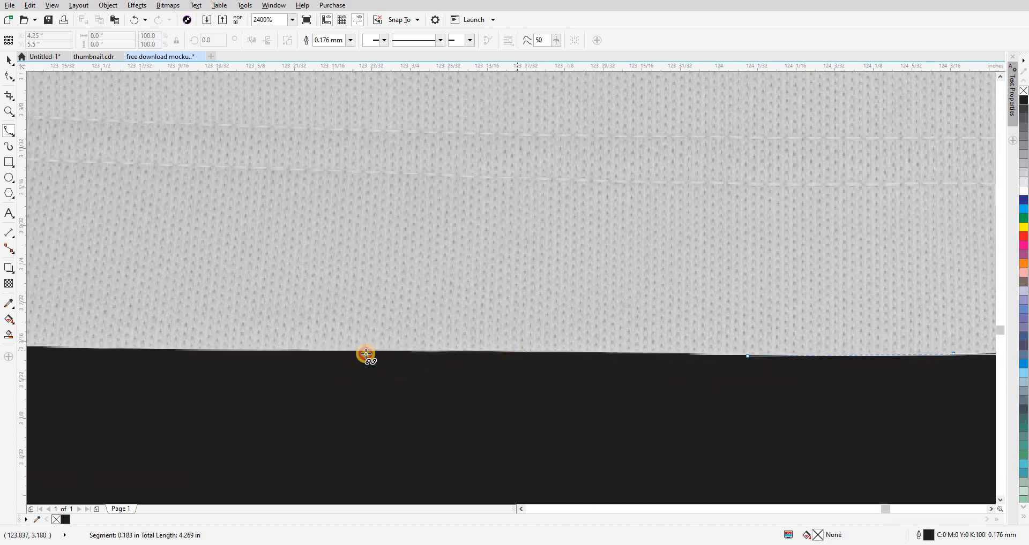
click(359, 350)
drag(227, 355, 464, 358)
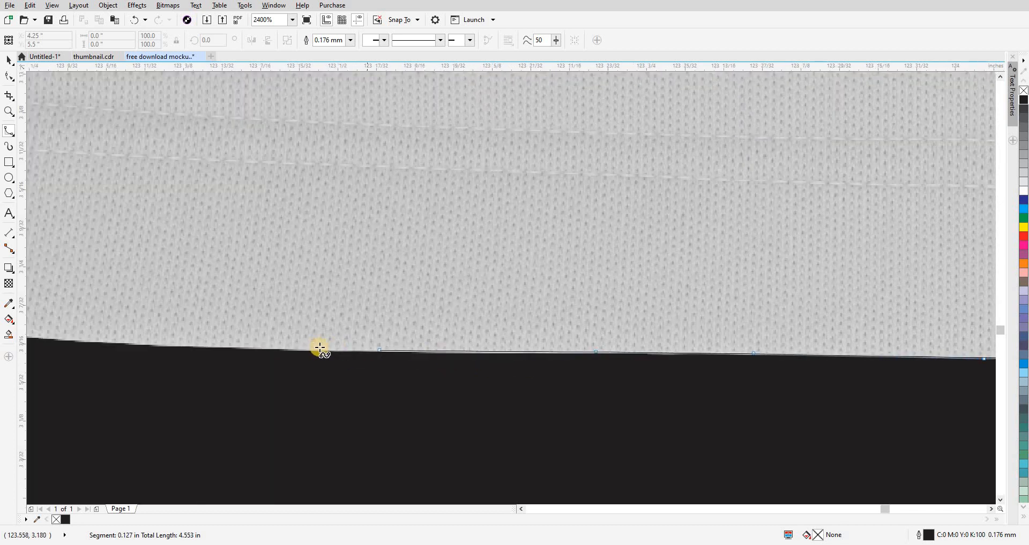
click(385, 351)
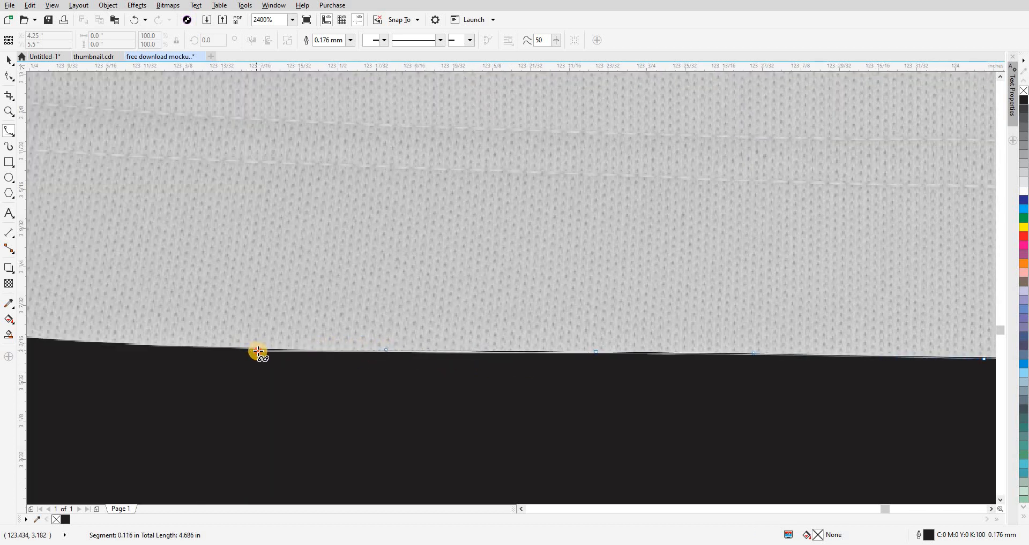
click(257, 351)
Trace the hem up to and through the small notch near the opposite side seam, to a total length of about 5.08 inches.
drag(98, 341, 669, 396)
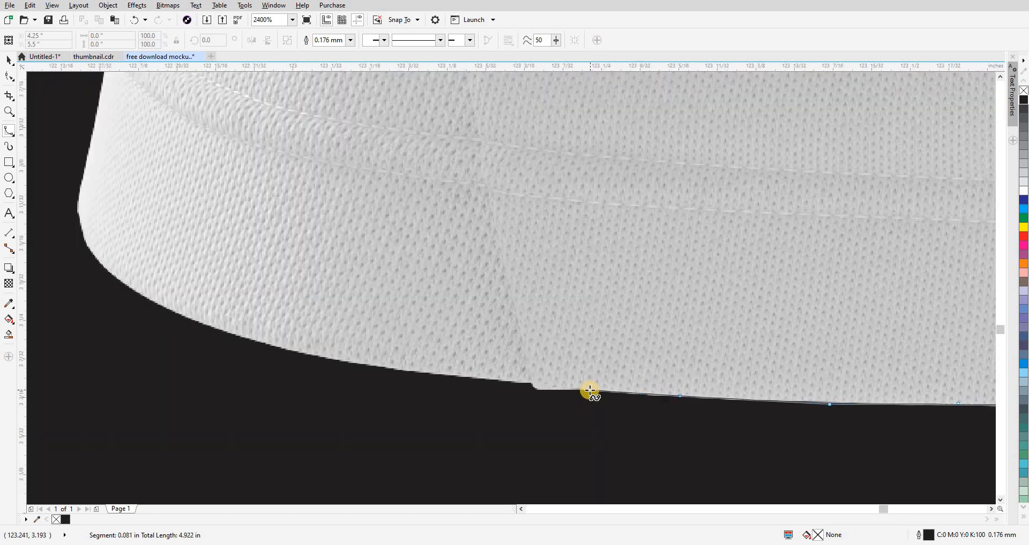
drag(573, 395, 583, 406)
scroll(583, 405, up, 1)
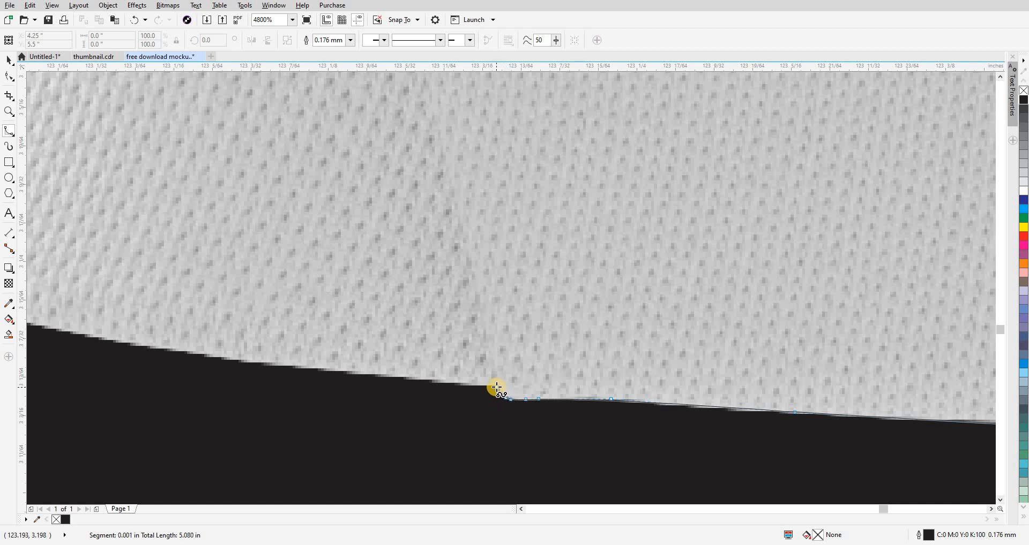
Follow the upward-curving hem from the notch into the opposite rounded lower corner, to a total length of about 5.45 inches.
click(314, 375)
click(375, 378)
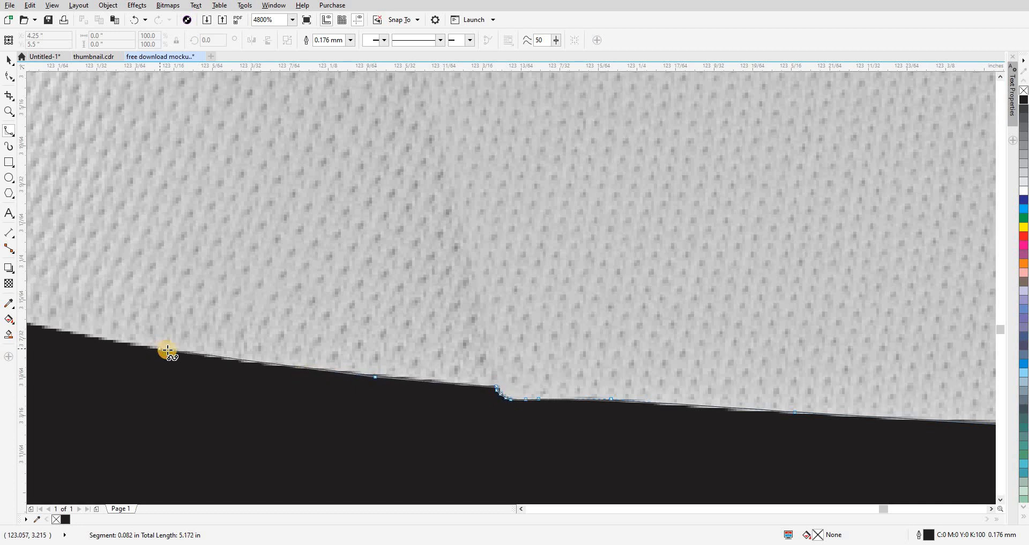
click(167, 353)
drag(153, 350, 811, 458)
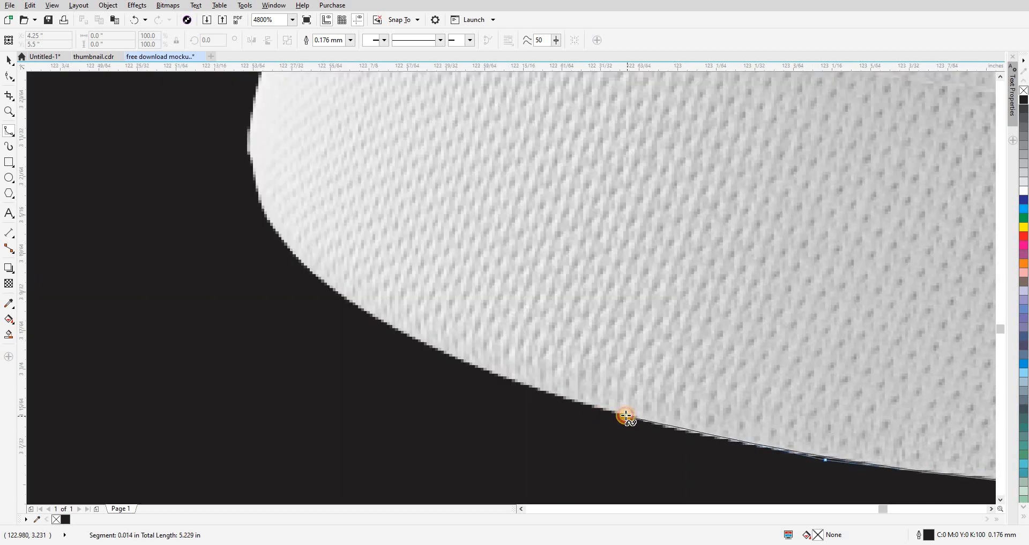
click(625, 416)
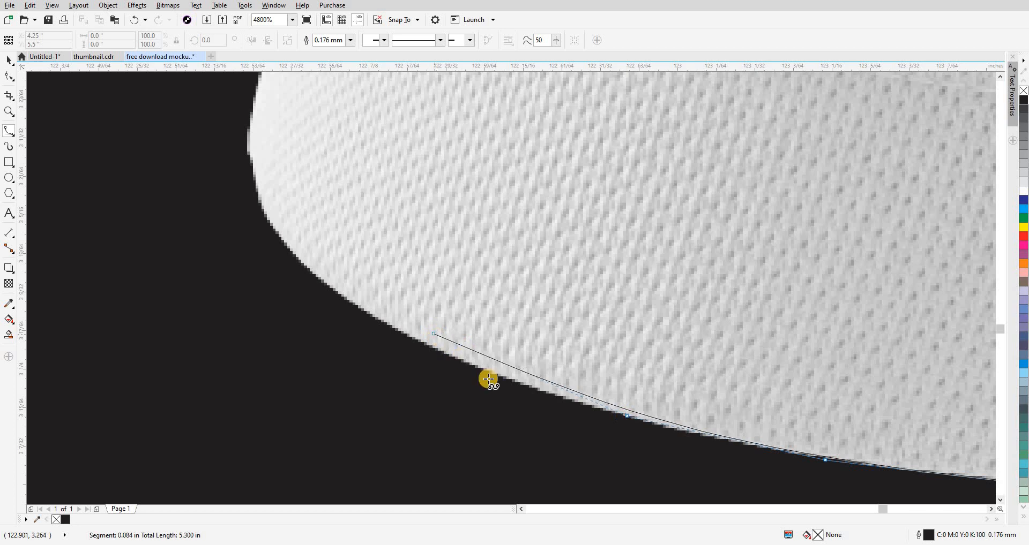
click(433, 348)
click(344, 299)
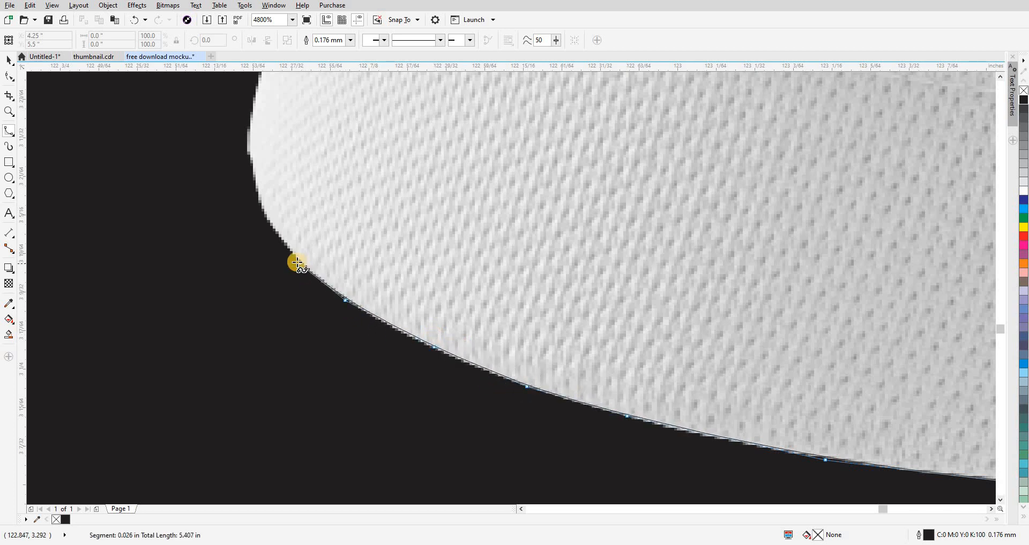
click(294, 256)
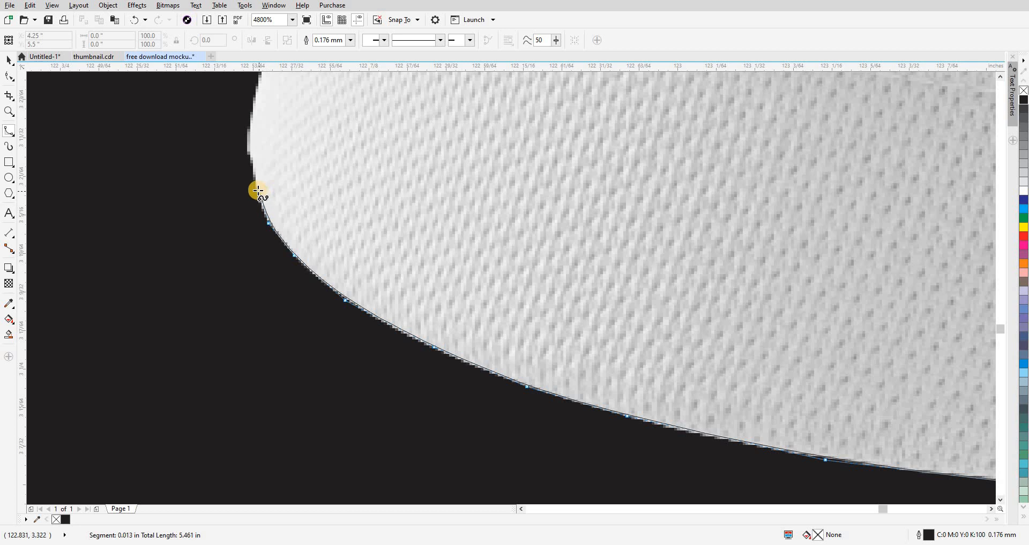
Trace around the rest of the rounded lower corner and onto the side edge, to a total length of about 5.52 inches.
drag(246, 150, 241, 281)
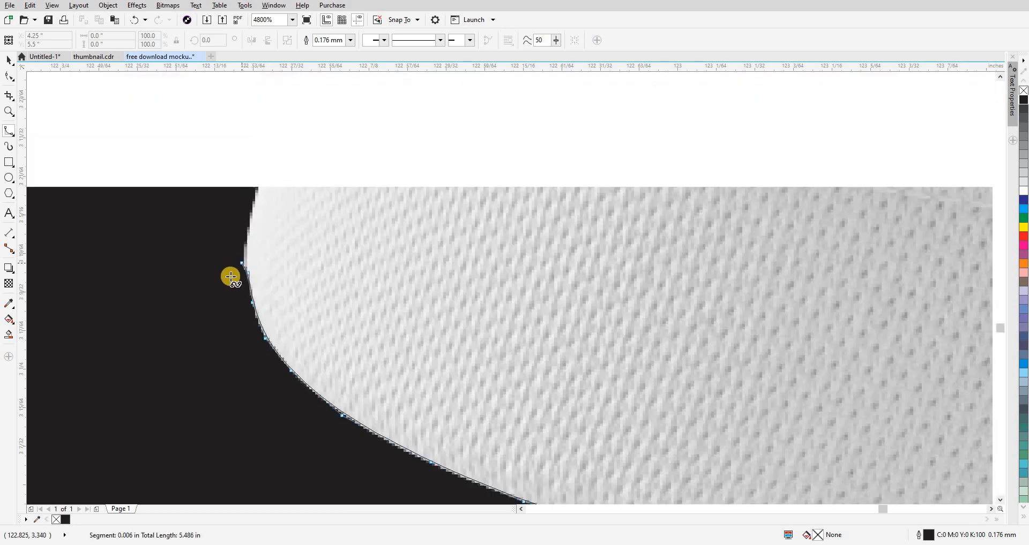
click(245, 231)
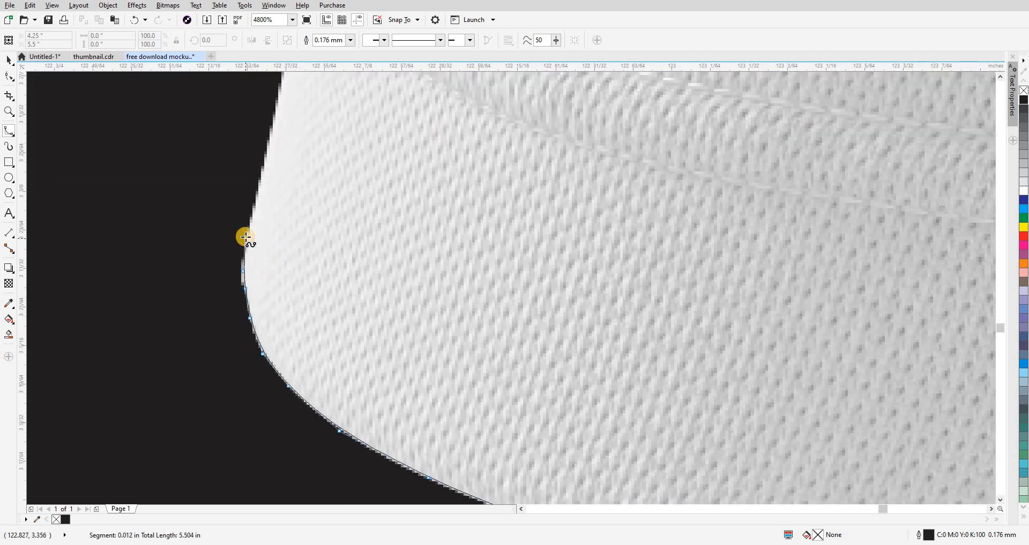
click(266, 155)
Continue the curve up the side edge and around the small bulge where the hem stitching ends.
drag(274, 136, 284, 439)
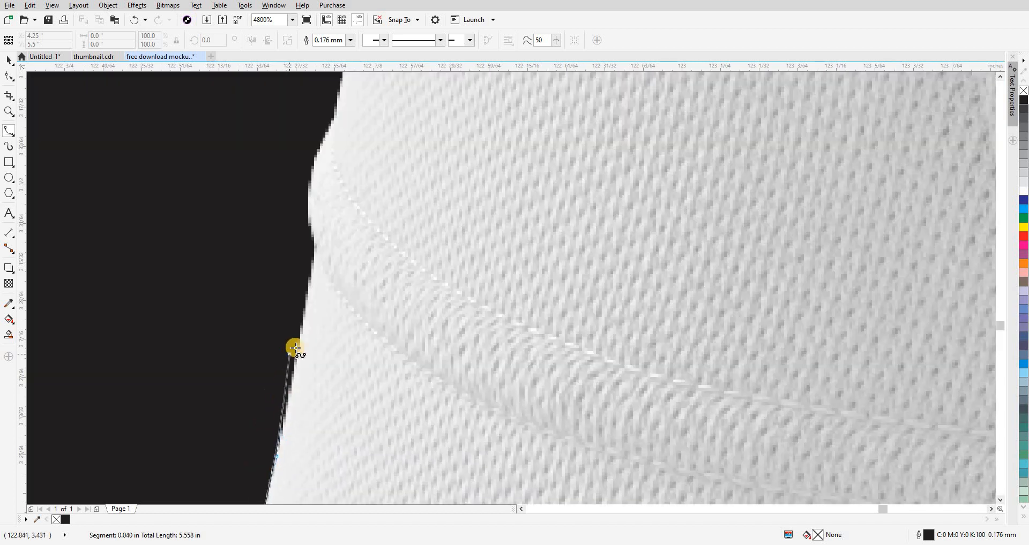
click(304, 305)
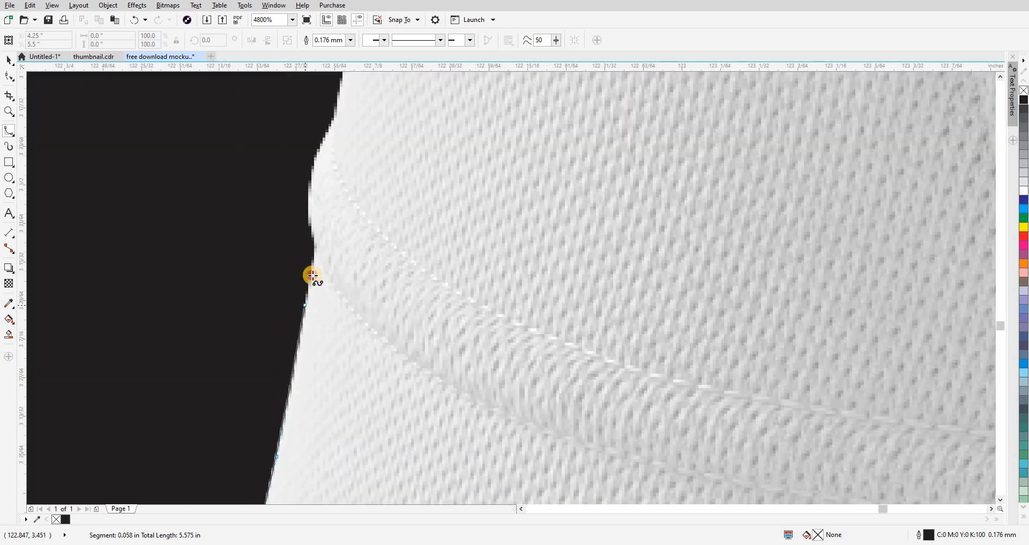
click(313, 275)
click(309, 196)
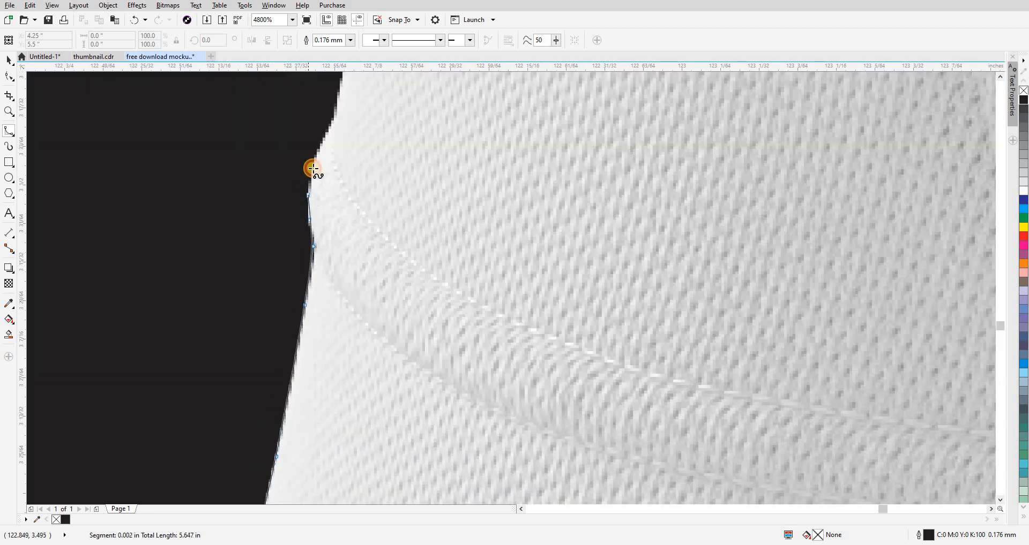
click(335, 113)
Follow the side edge above the hem through the shallow dip and outward bulge, to a total length of about 5.82 inches.
drag(337, 112, 267, 501)
click(283, 407)
click(293, 315)
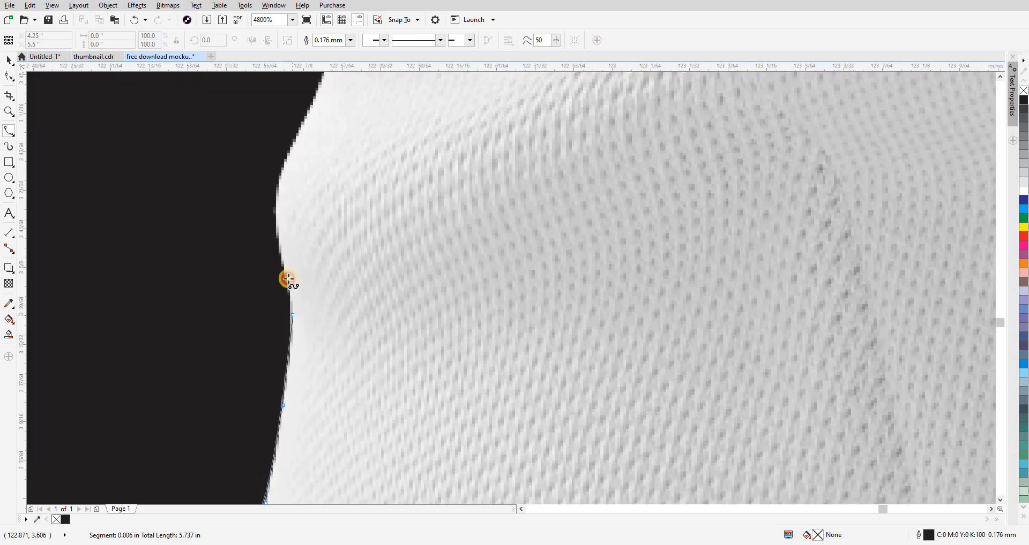
click(286, 274)
click(274, 224)
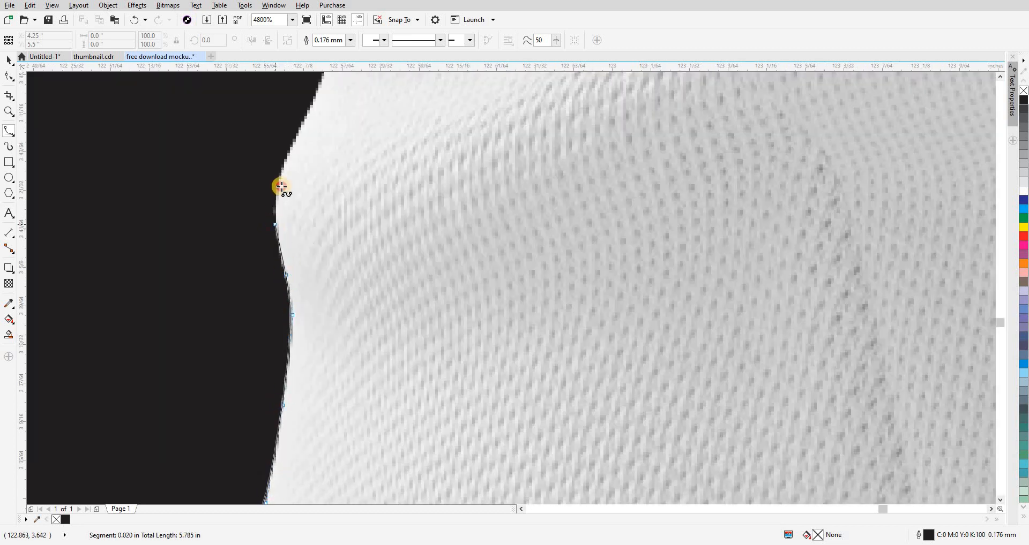
click(298, 137)
Trace the wavy lower side edge above the bulge, to a total length of about 6.03 inches.
drag(299, 136, 264, 429)
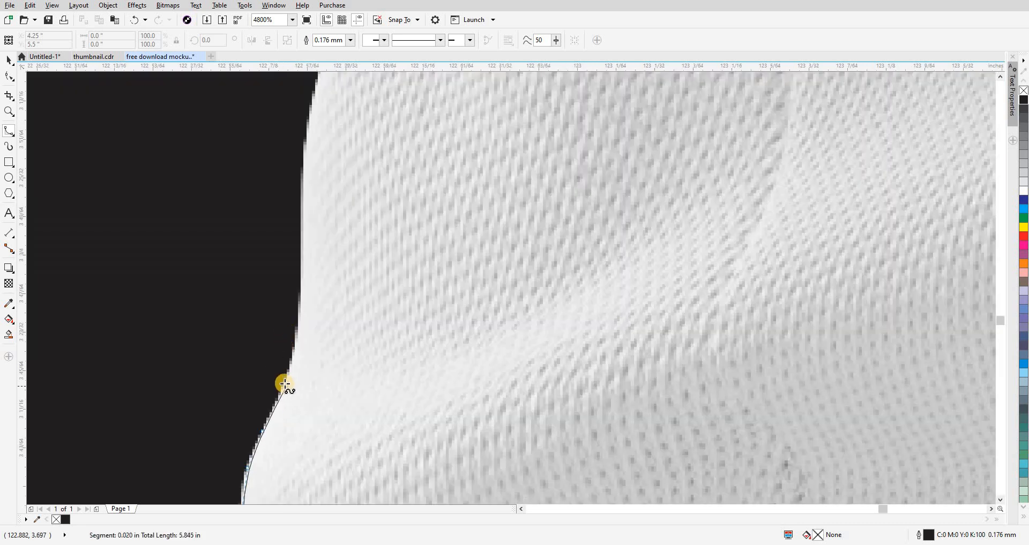
click(298, 202)
click(302, 137)
drag(254, 428, 268, 427)
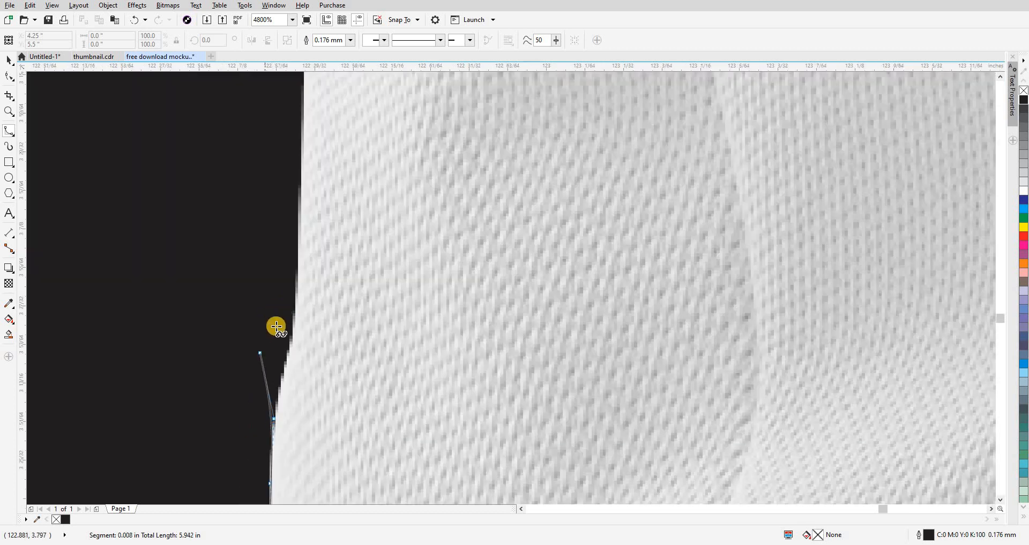
click(286, 371)
click(296, 315)
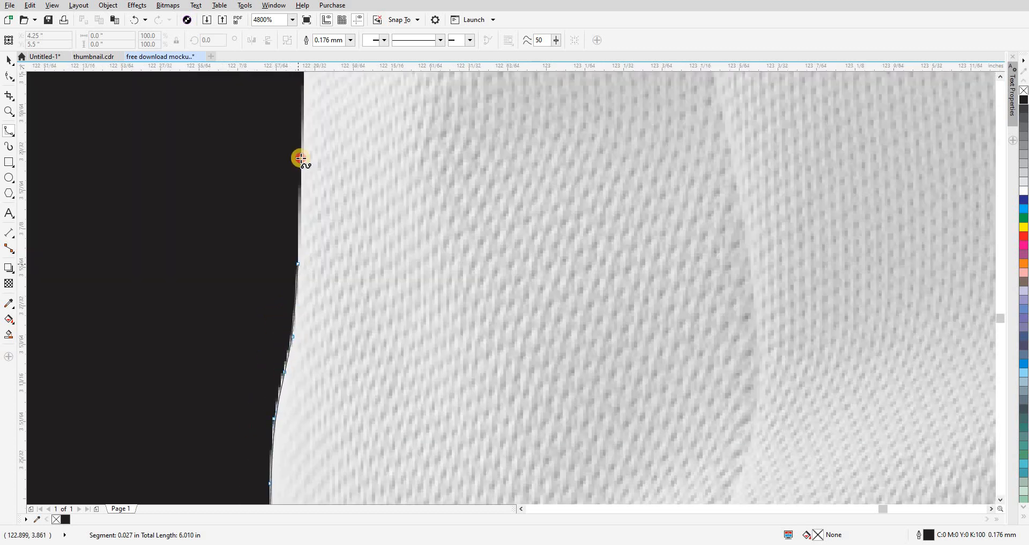
click(304, 116)
Extend the curve with longer segments along the smooth lower side edge, to a total length of about 6.34 inches.
drag(308, 107, 358, 433)
scroll(359, 430, down, 1)
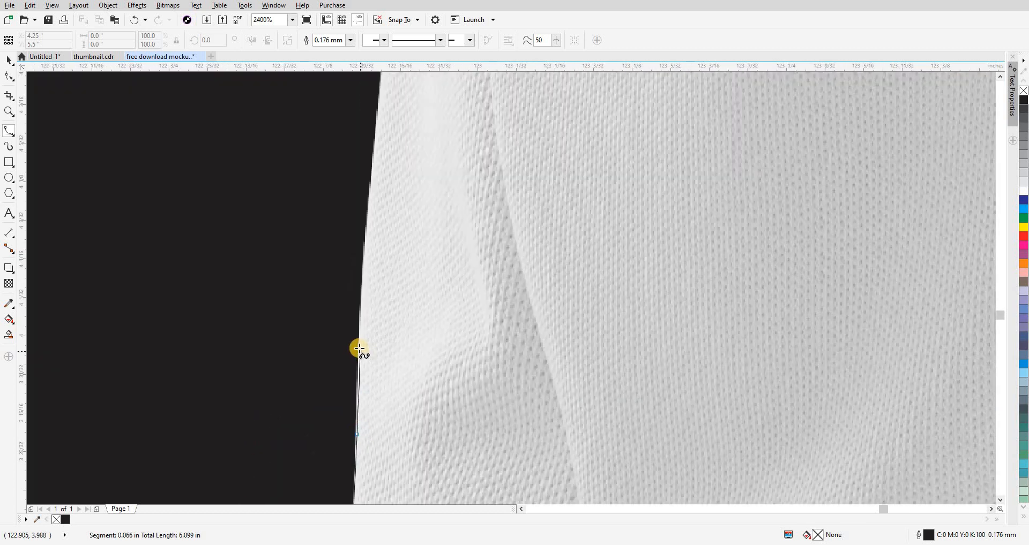
click(358, 347)
click(365, 234)
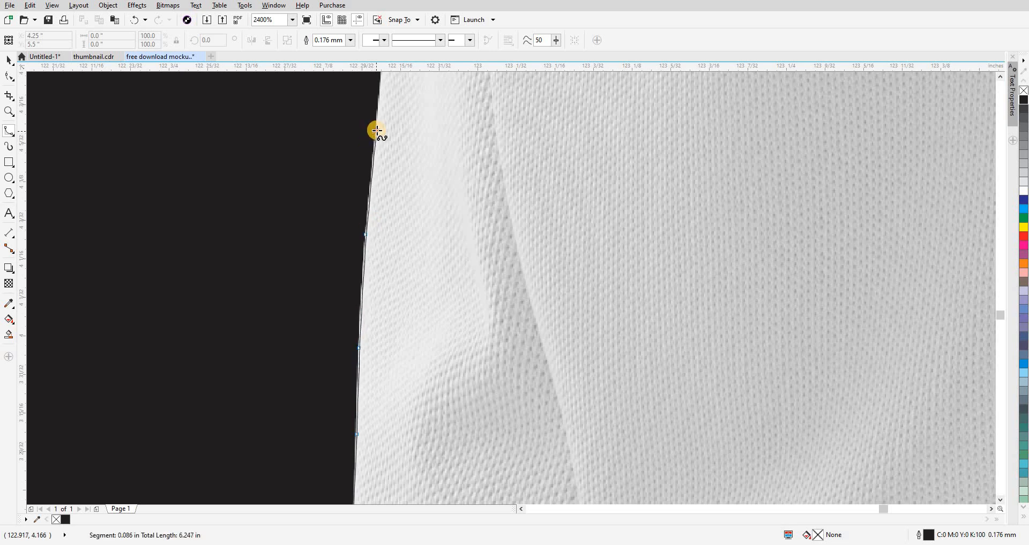
click(376, 130)
drag(371, 109, 356, 400)
click(373, 301)
Continue the curve along the nearly straight side edge beside the side seam, to a total length of about 6.91 inches.
drag(394, 133, 358, 440)
click(360, 358)
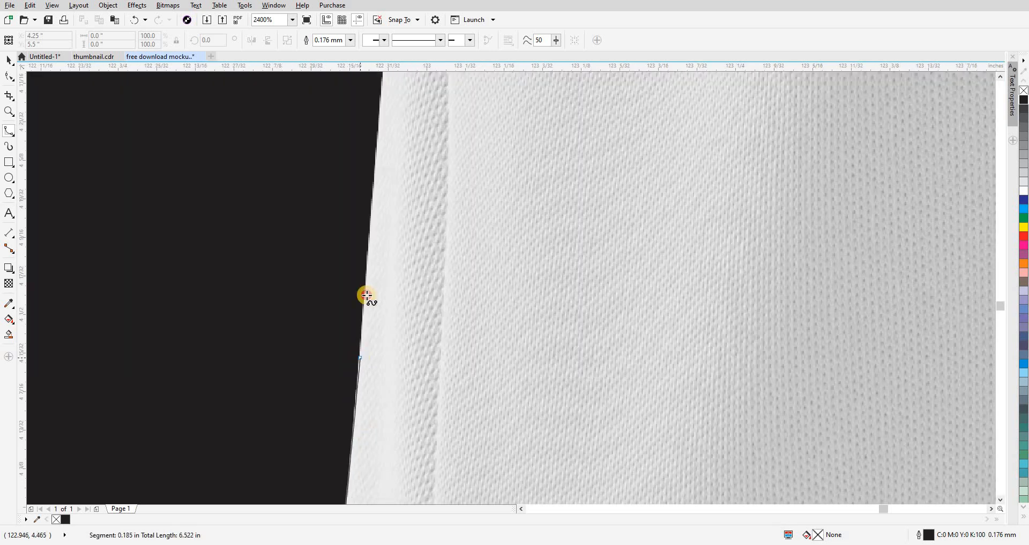
click(371, 196)
drag(378, 145, 372, 434)
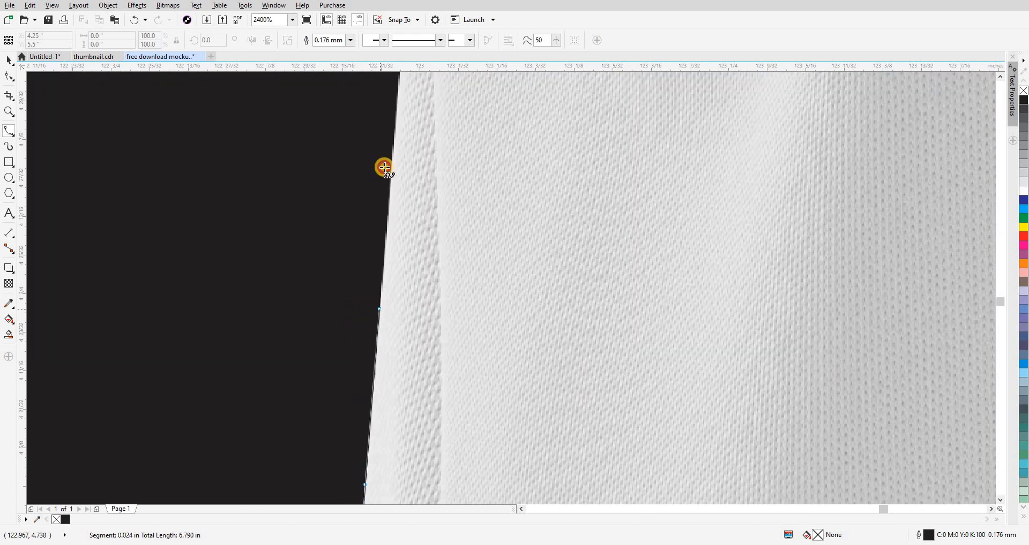
click(393, 134)
Trace the side edge up to where it turns vertical at mid-side, to a total length of about 7.30 inches.
drag(394, 114, 357, 451)
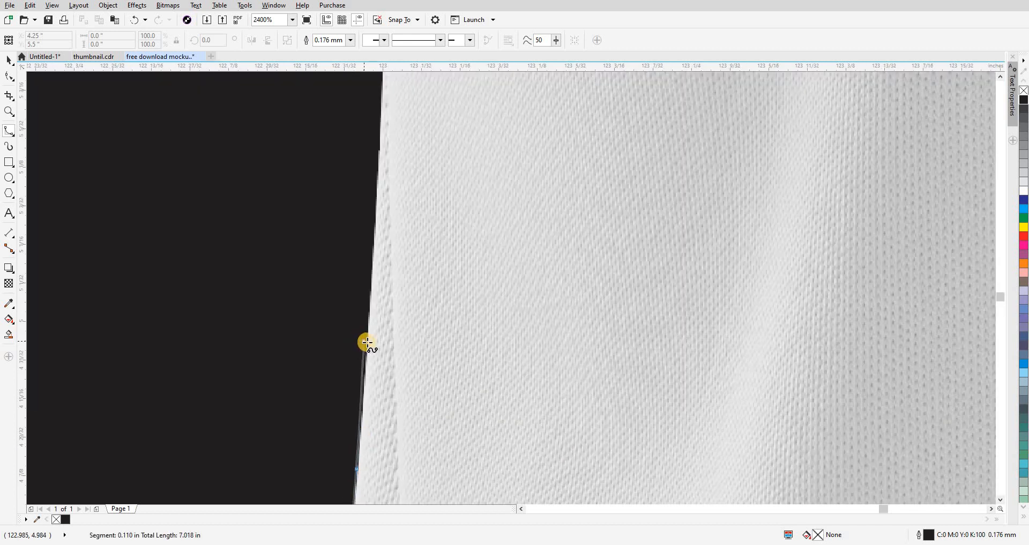
click(379, 154)
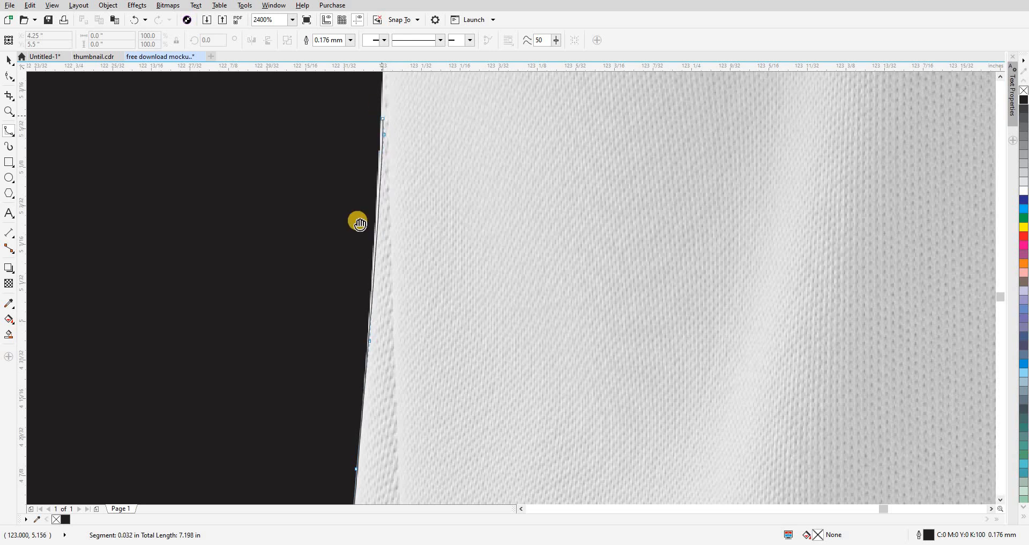
drag(359, 223, 350, 284)
click(350, 322)
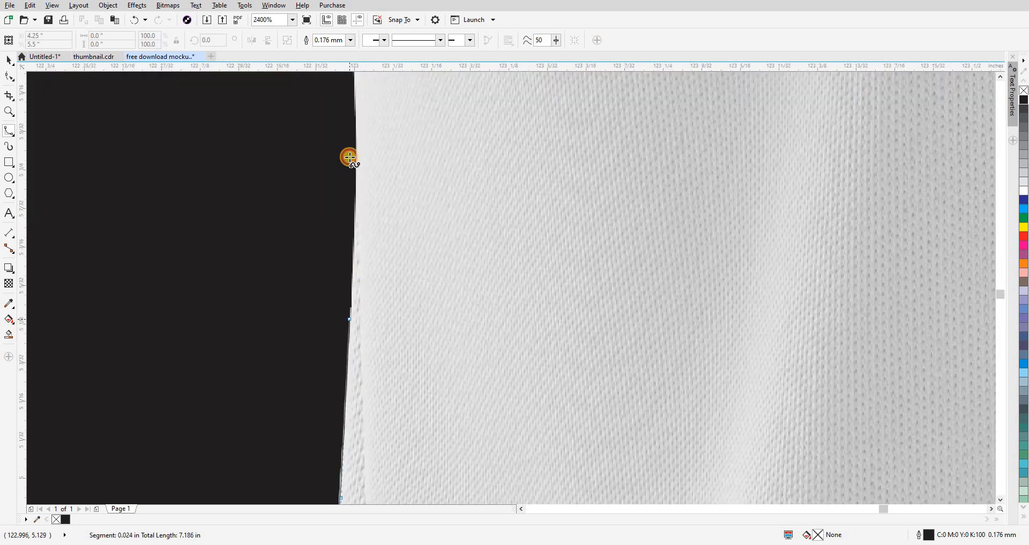
click(356, 146)
Follow the side edge as it begins to flare outward above mid-side, to a total length of about 7.64 inches.
drag(358, 114, 340, 478)
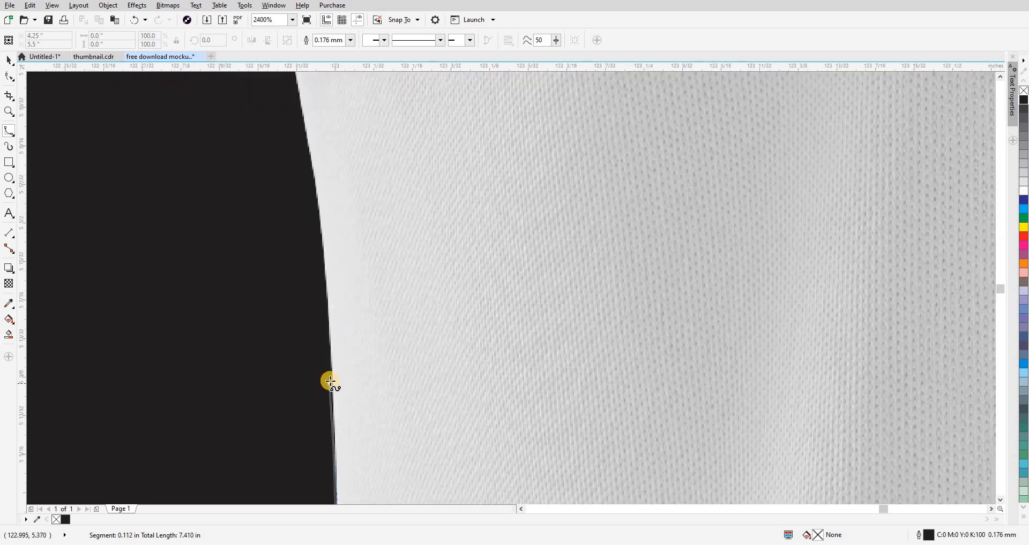
click(331, 378)
click(323, 255)
click(317, 179)
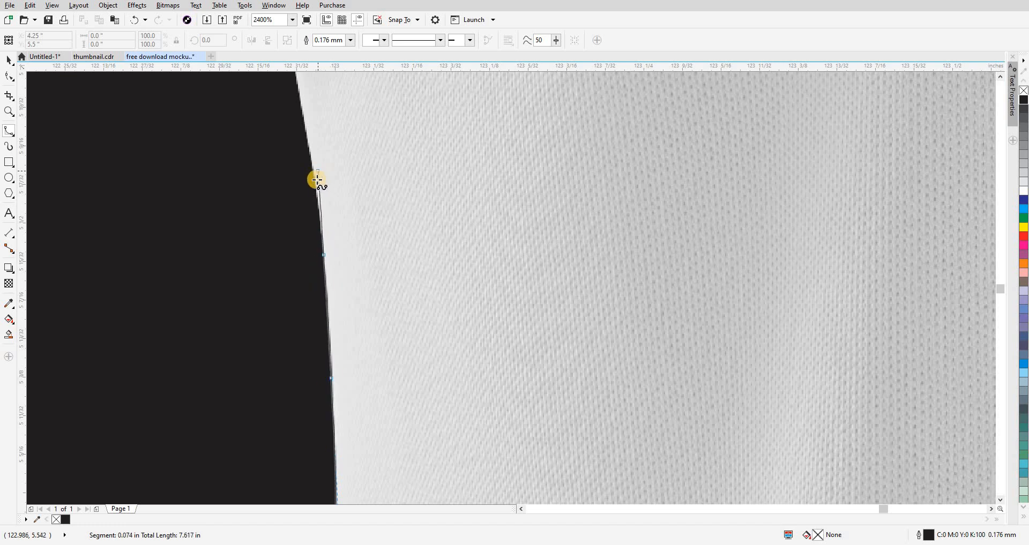
Trace the flaring side edge through the slight kink below the underarm, to a total length of about 7.90 inches.
drag(316, 181, 486, 464)
click(460, 334)
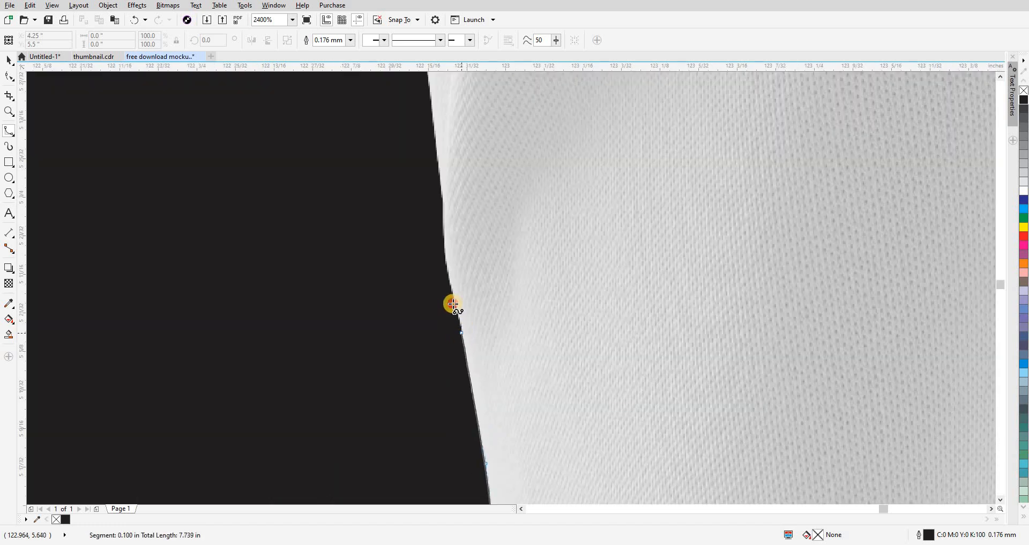
click(447, 271)
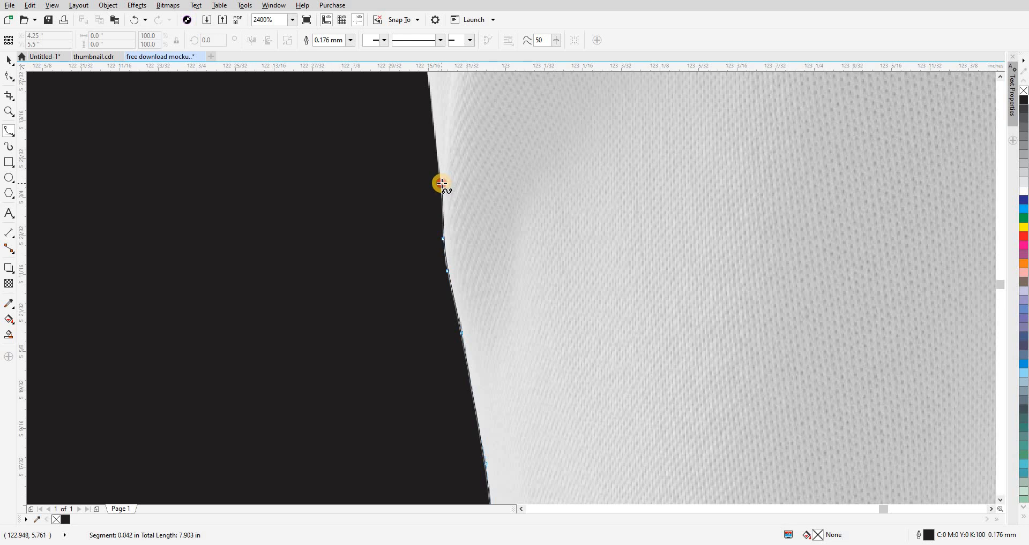
click(442, 183)
Extend the curve along the outward-slanting upper side edge toward the underarm, to a total length of about 8.33 inches.
drag(441, 184, 470, 474)
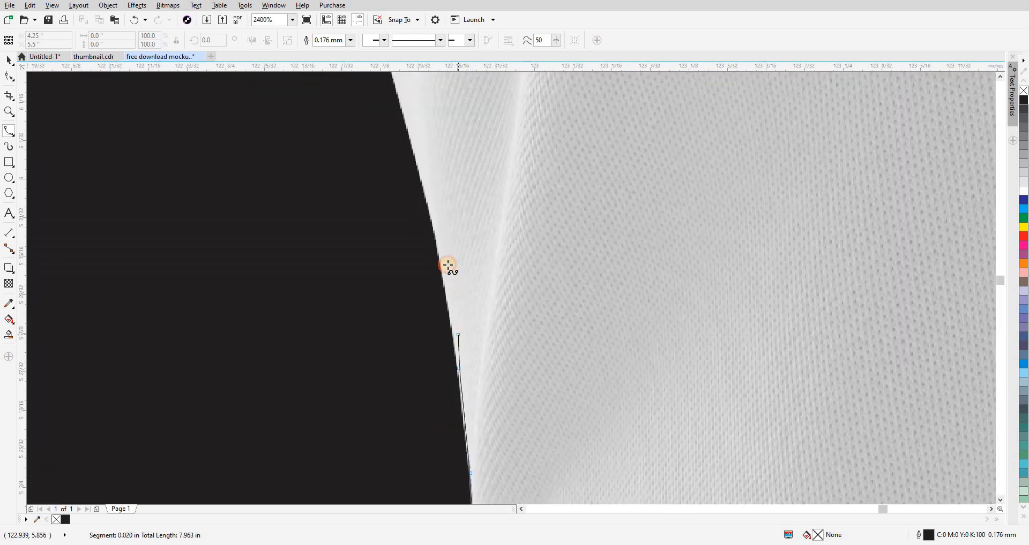
click(420, 175)
drag(420, 175, 498, 375)
click(469, 271)
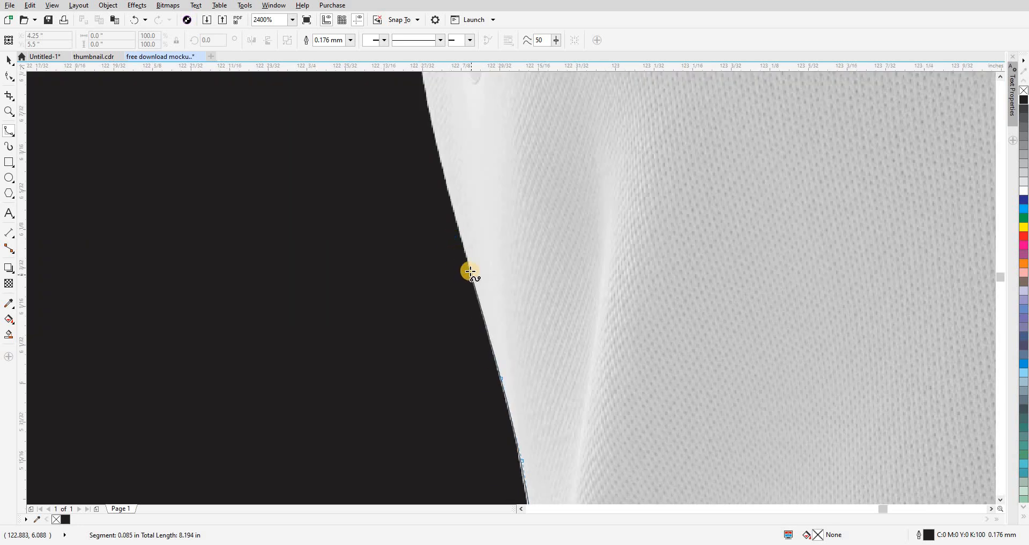
click(442, 170)
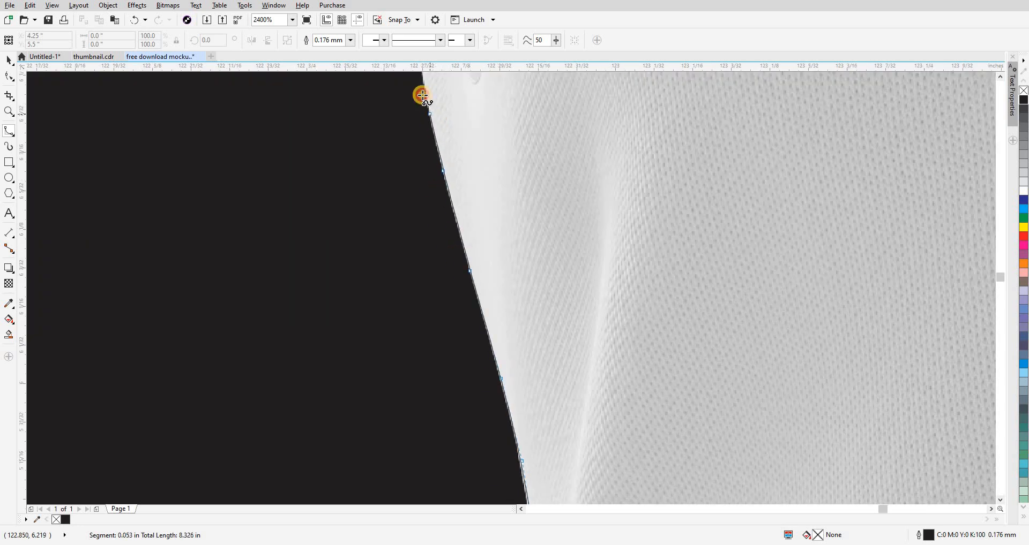
Trace the edge up to the sharp underarm corner and start along the armhole ribbing beyond it.
drag(422, 95, 484, 384)
click(479, 340)
click(474, 252)
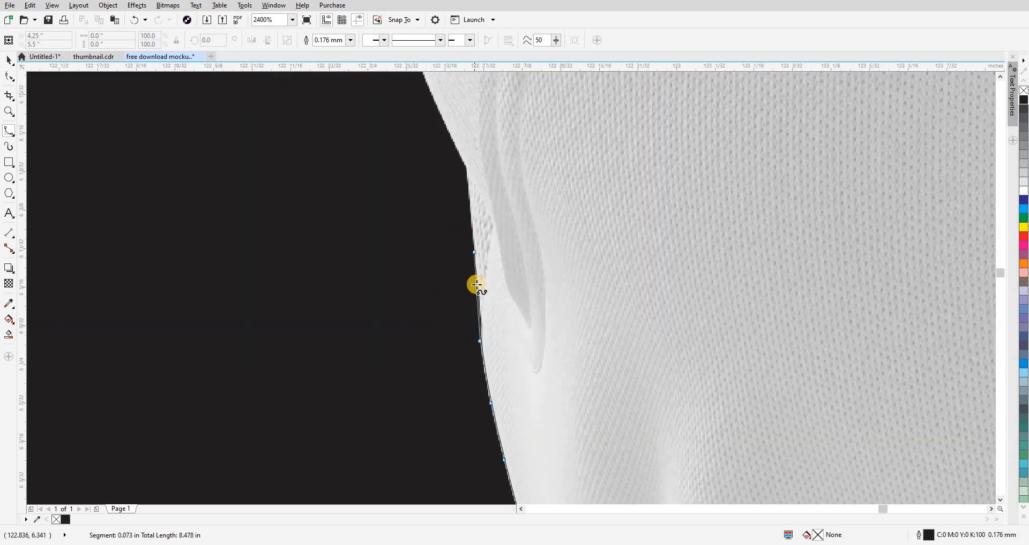
click(476, 200)
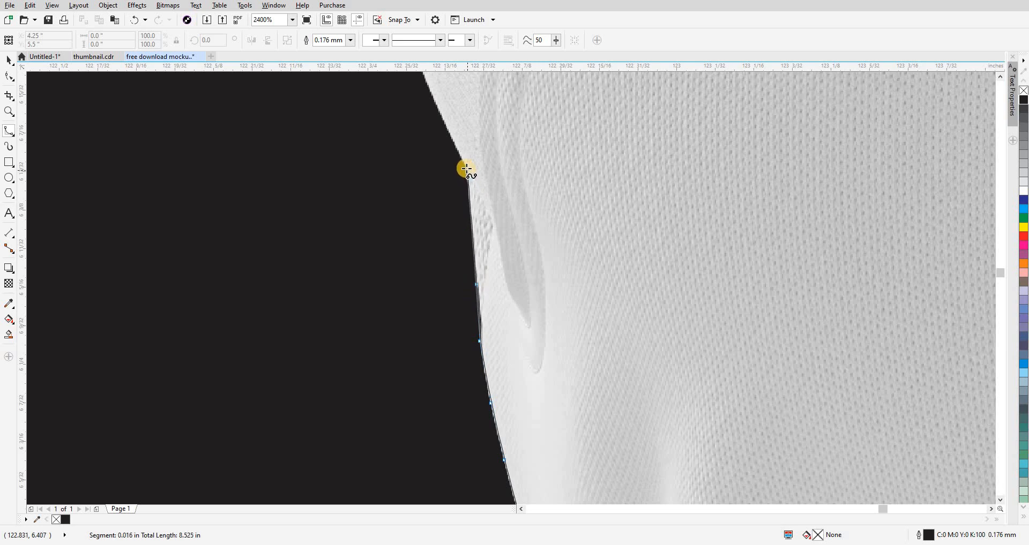
click(450, 134)
Follow the rounded lower end of the armhole ribbing and its outer edge, to a total length of about 8.84 inches.
drag(442, 136, 559, 351)
click(540, 293)
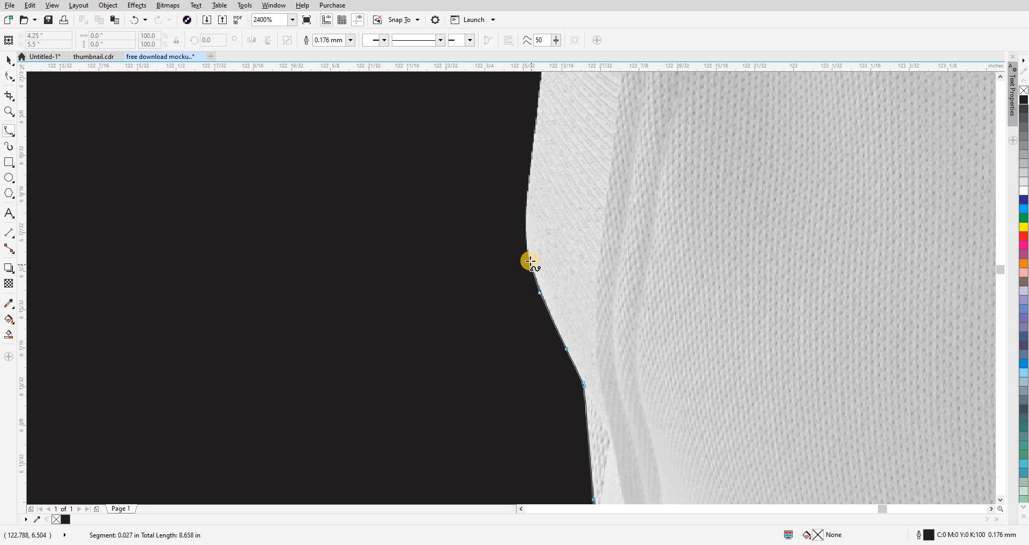
click(537, 111)
drag(537, 111, 453, 401)
click(455, 314)
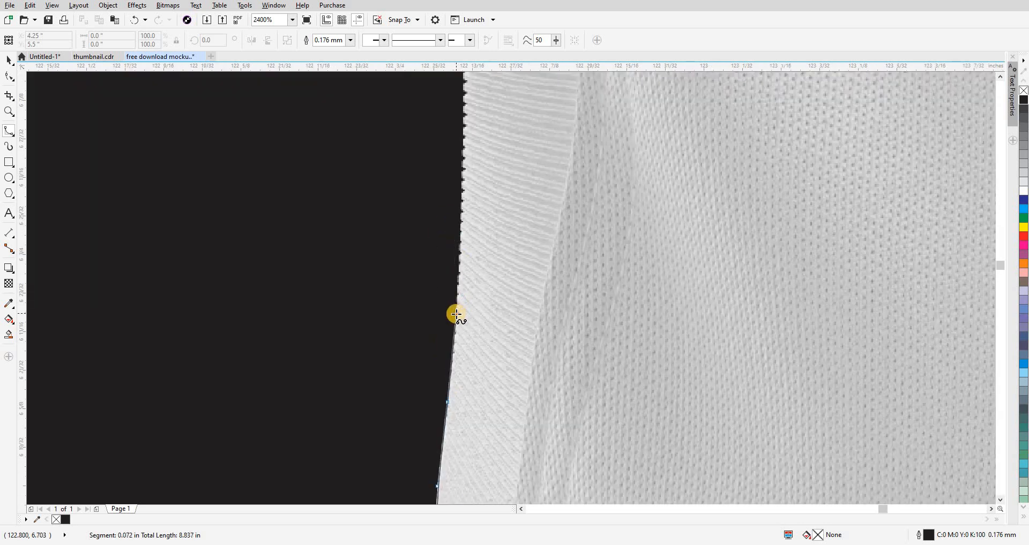
Continue the curve along the serrated middle of the armhole ribbing, to a total length of about 9.36 inches.
click(462, 203)
click(461, 135)
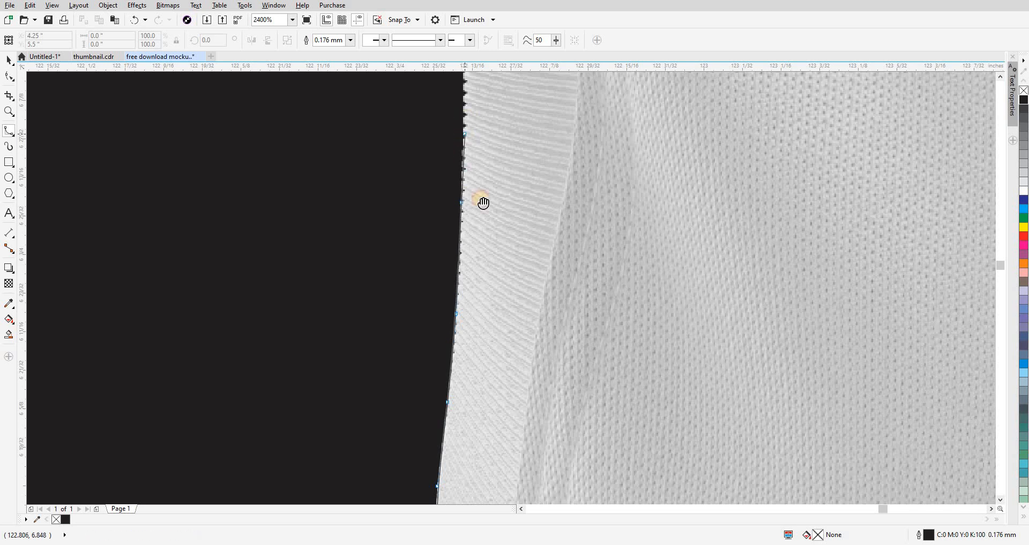
drag(482, 201, 546, 440)
click(527, 238)
drag(522, 180, 572, 491)
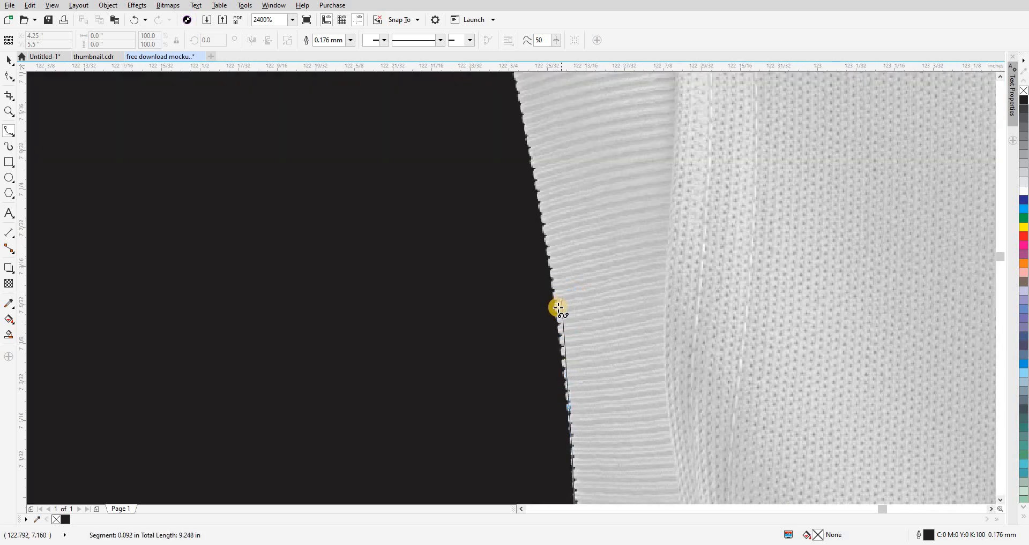
click(556, 306)
click(532, 159)
Extend the curve along the upper armhole ribbing toward the shoulder, to a total length of about 9.60 inches.
drag(515, 138, 550, 452)
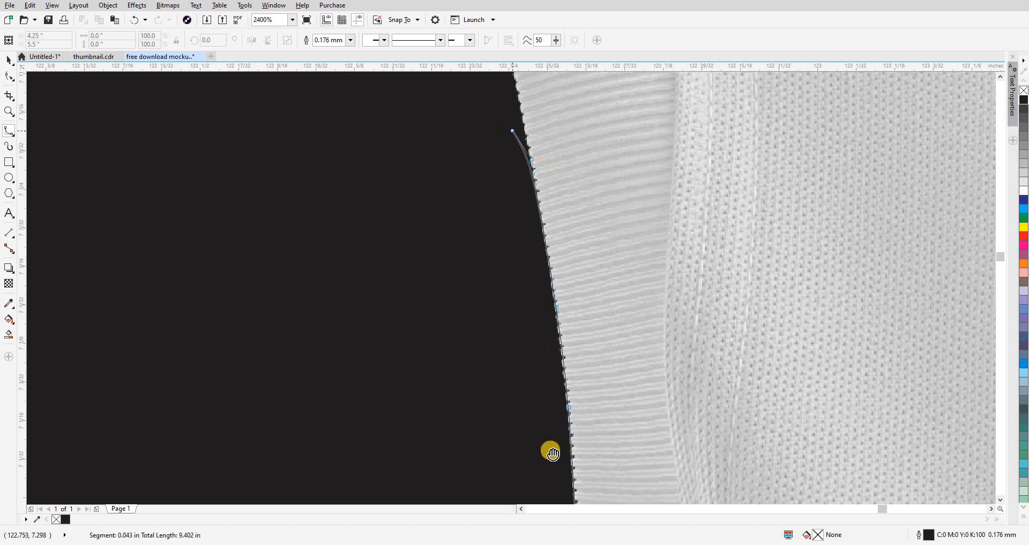
click(537, 332)
click(491, 155)
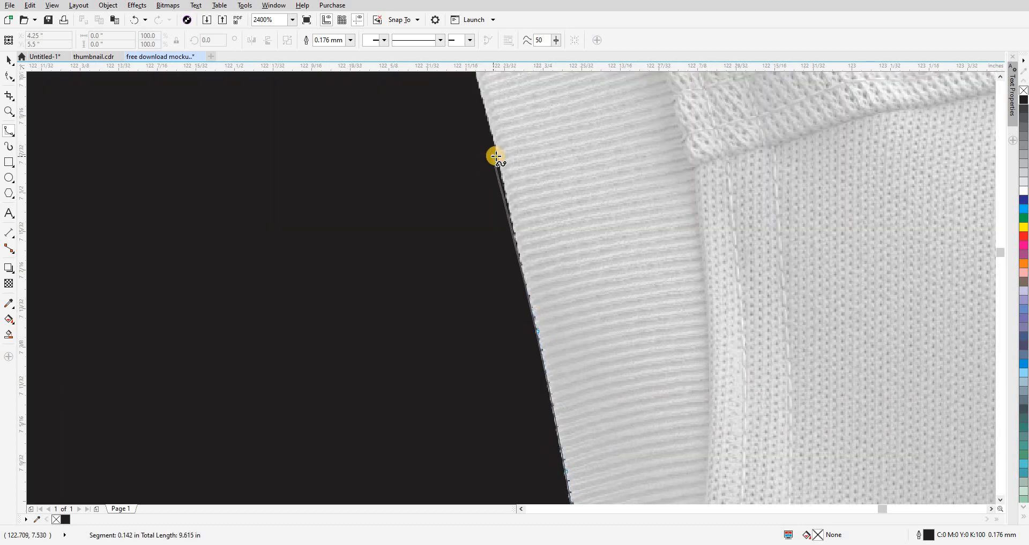
Trace the last stretch of the ribbing up to its rounded outer shoulder corner, to a total length of about 9.87 inches.
drag(491, 142, 491, 385)
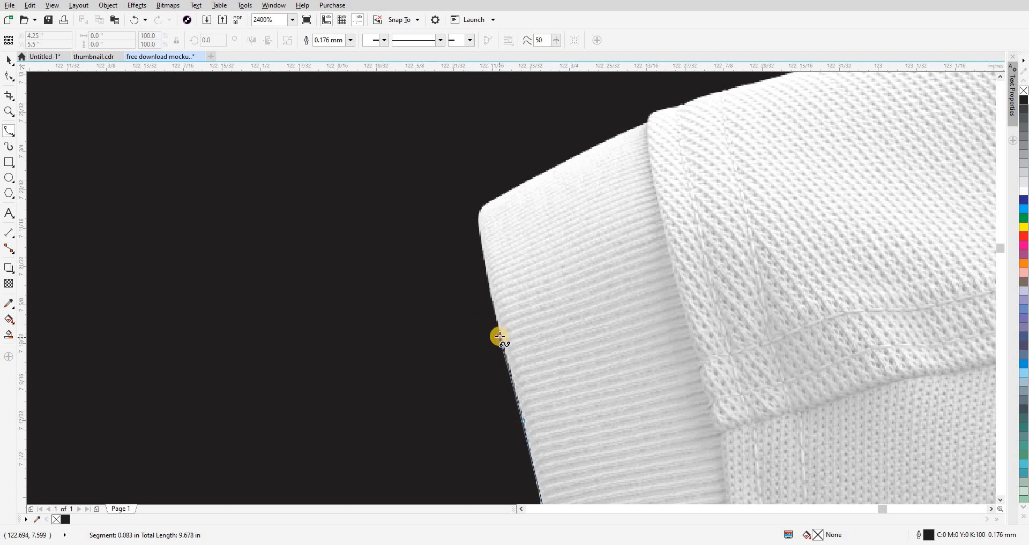
drag(492, 304, 483, 345)
scroll(474, 334, up, 2)
click(450, 298)
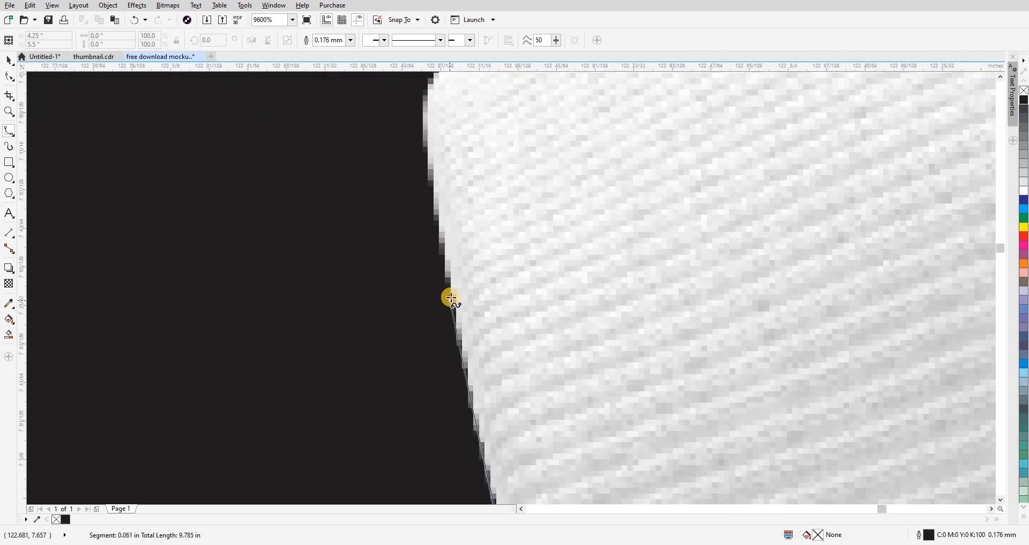
drag(453, 427, 453, 453)
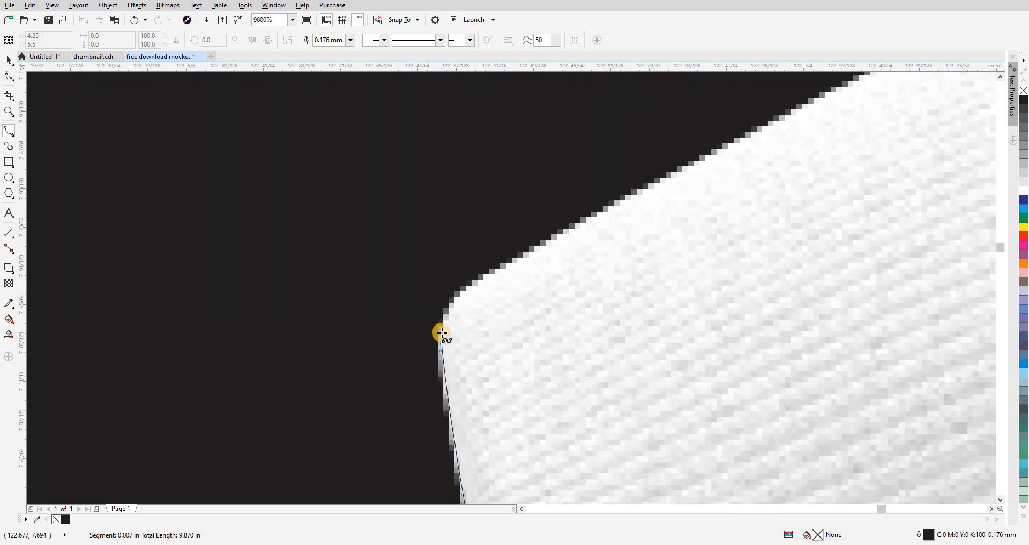
Round the outer shoulder corner and trace the upper edge of the armhole ribbing to its seam, to a total length of about 10.07 inches.
mouse_move(441, 333)
mouse_down()
mouse_move(450, 300)
mouse_move(475, 277)
mouse_move(588, 221)
mouse_move(371, 417)
mouse_up()
click(588, 220)
click(602, 292)
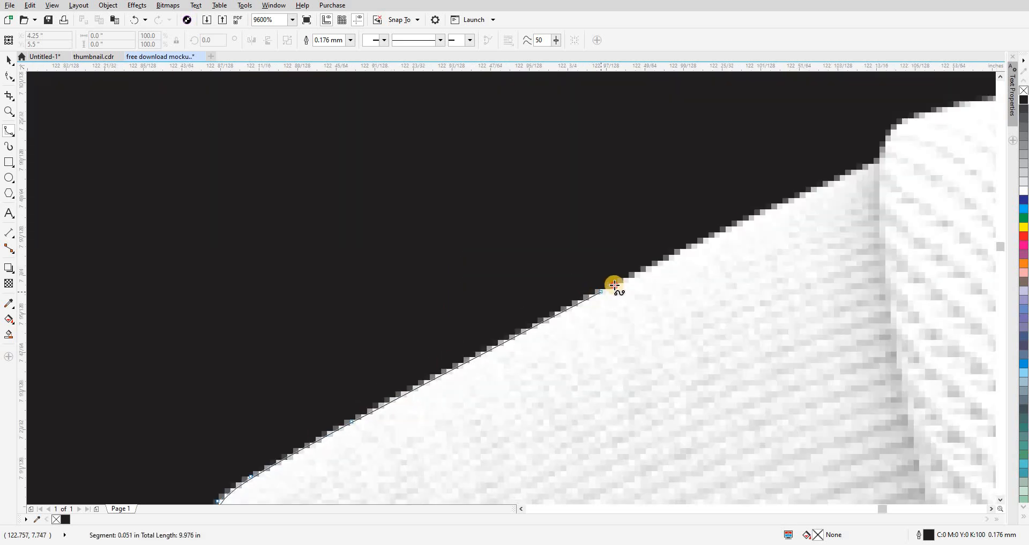
click(858, 170)
click(872, 163)
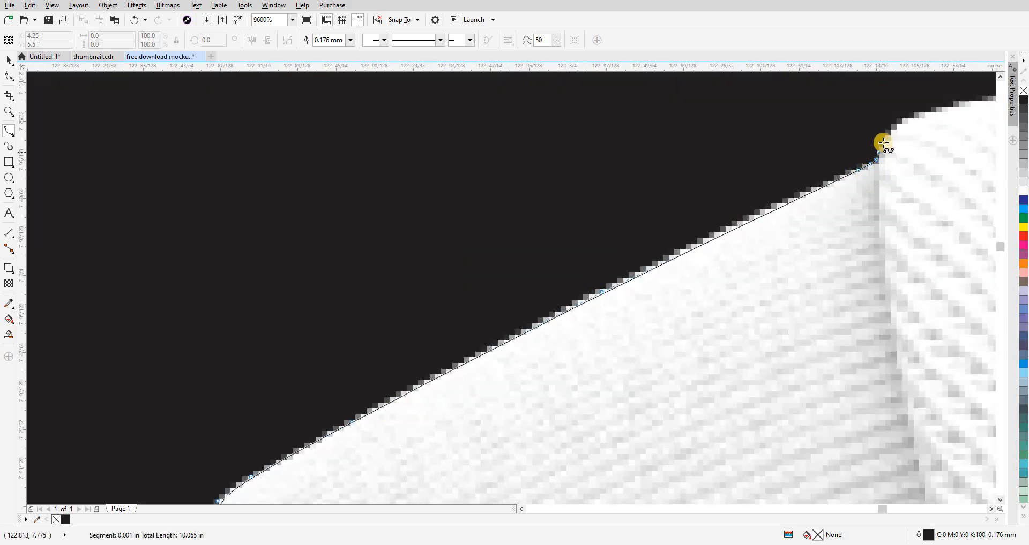
Follow the small step at the ribbing seam and the start of the shoulder edge, to a total length of about 10.15 inches.
click(887, 138)
click(907, 120)
drag(950, 120, 480, 289)
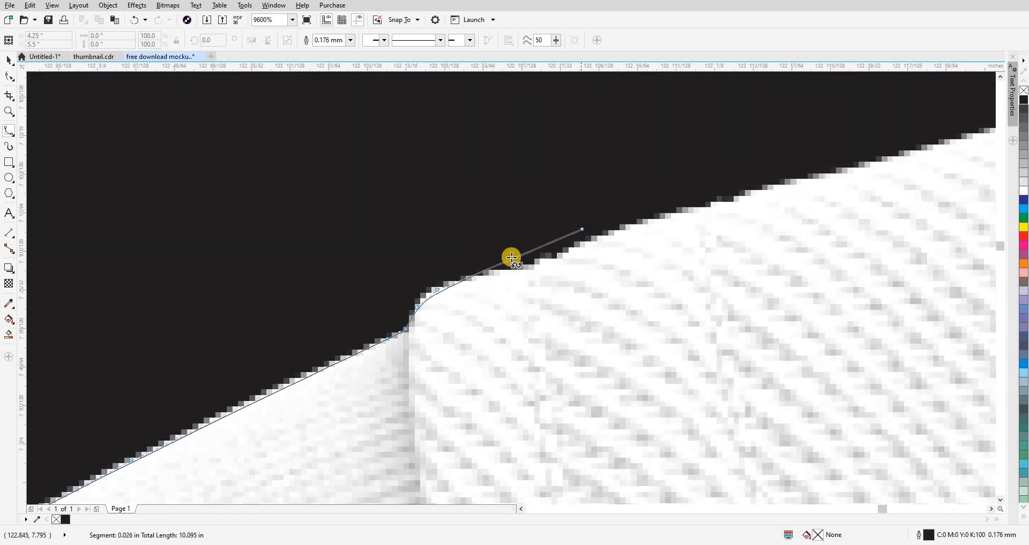
click(508, 269)
click(546, 262)
click(695, 212)
click(944, 142)
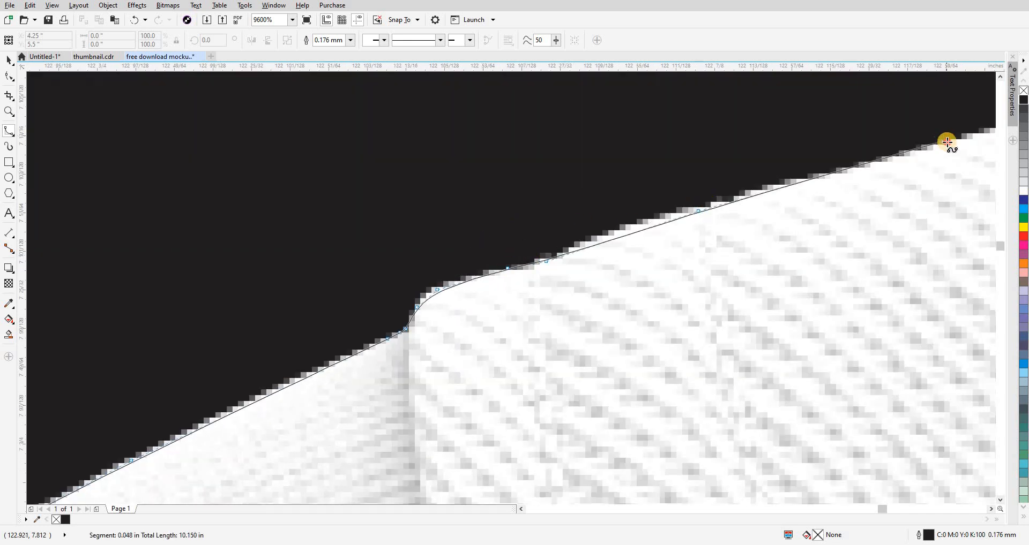
Extend the curve along the shoulder edge up to the collar seam, to a total length of about 10.65 inches.
scroll(367, 296, down, 3)
click(510, 255)
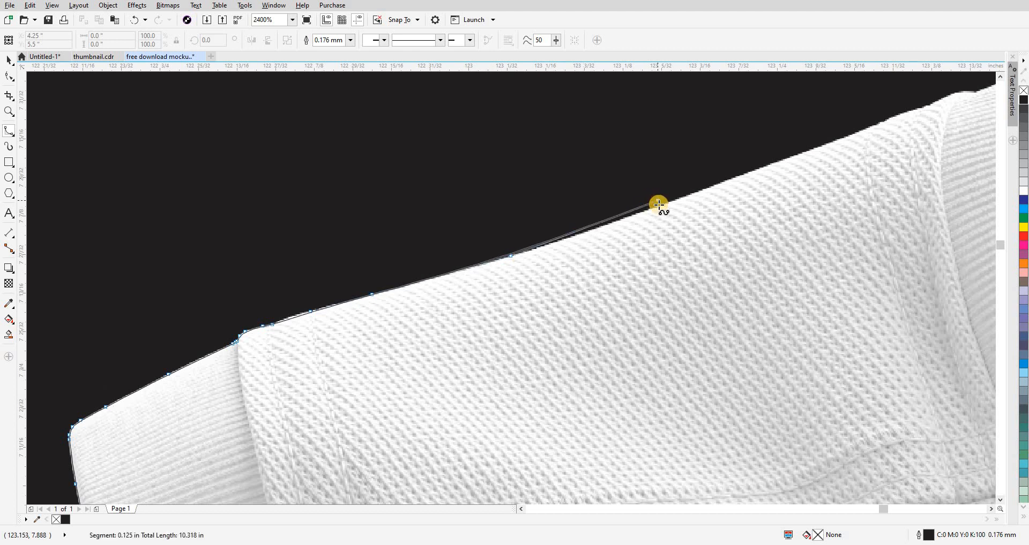
click(658, 206)
scroll(843, 138, up, 2)
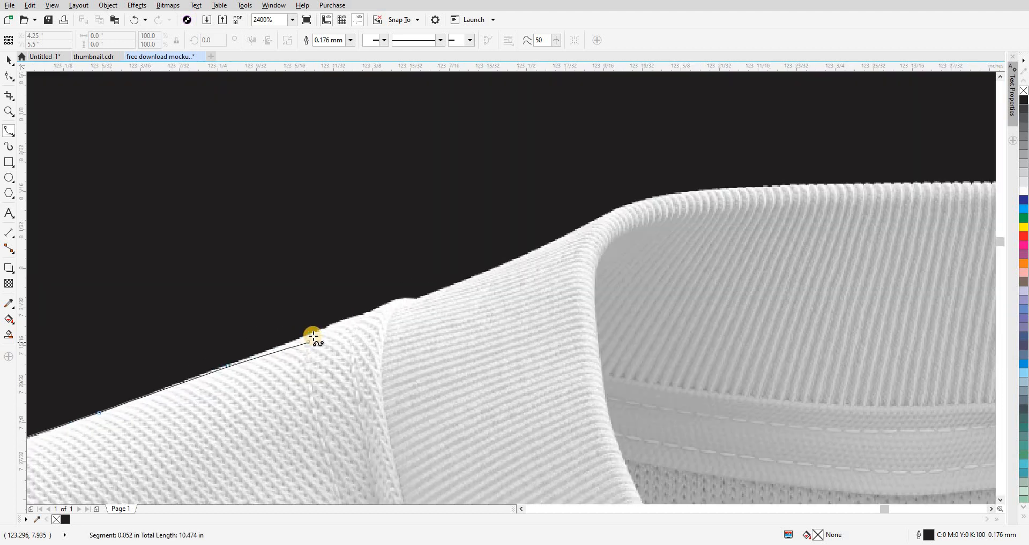
click(906, 115)
click(618, 197)
click(671, 181)
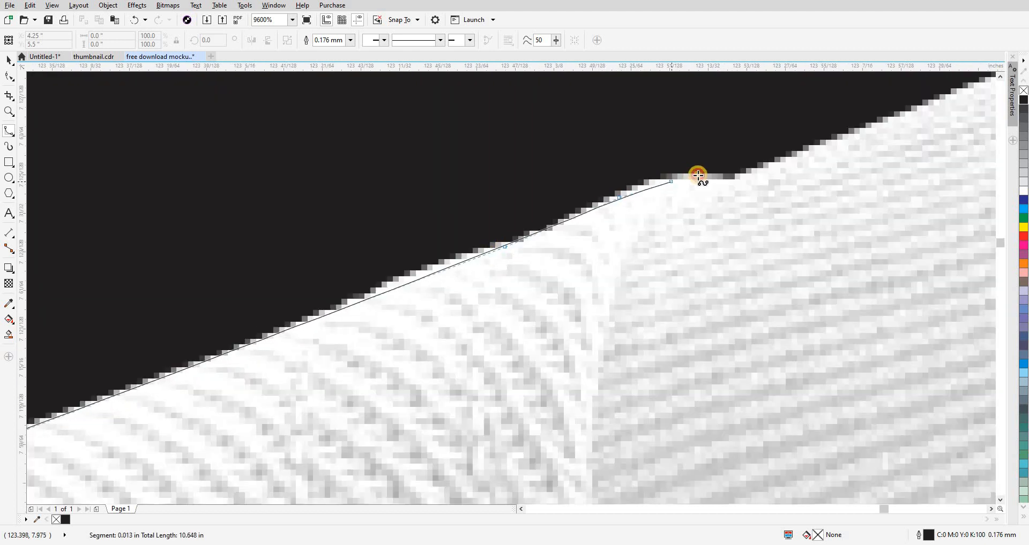
Trace across the collar seam bump and up the ribbed collar to the neck corner, to a total length of about 10.78 inches.
click(698, 174)
click(725, 178)
click(740, 176)
click(893, 115)
scroll(891, 115, down, 2)
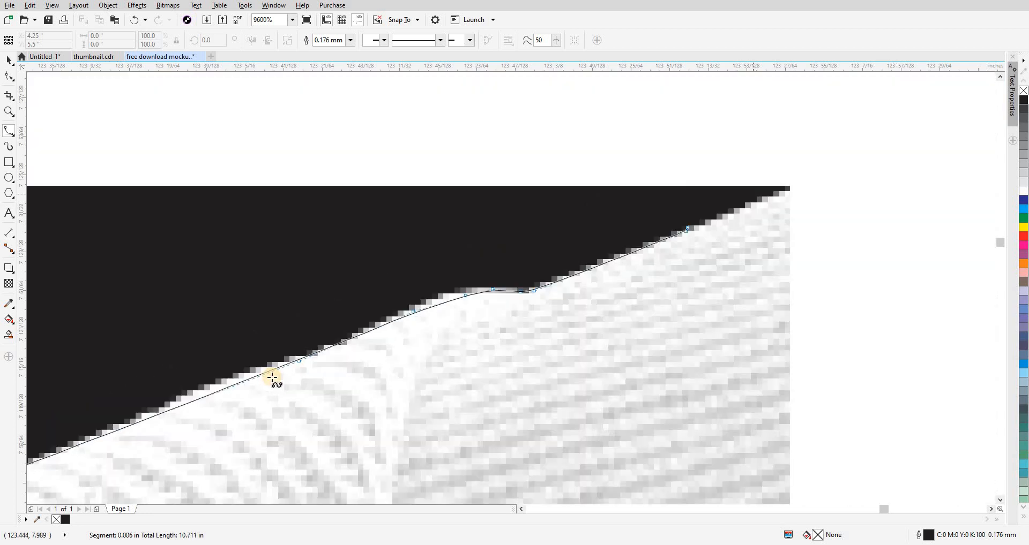
click(389, 324)
click(423, 308)
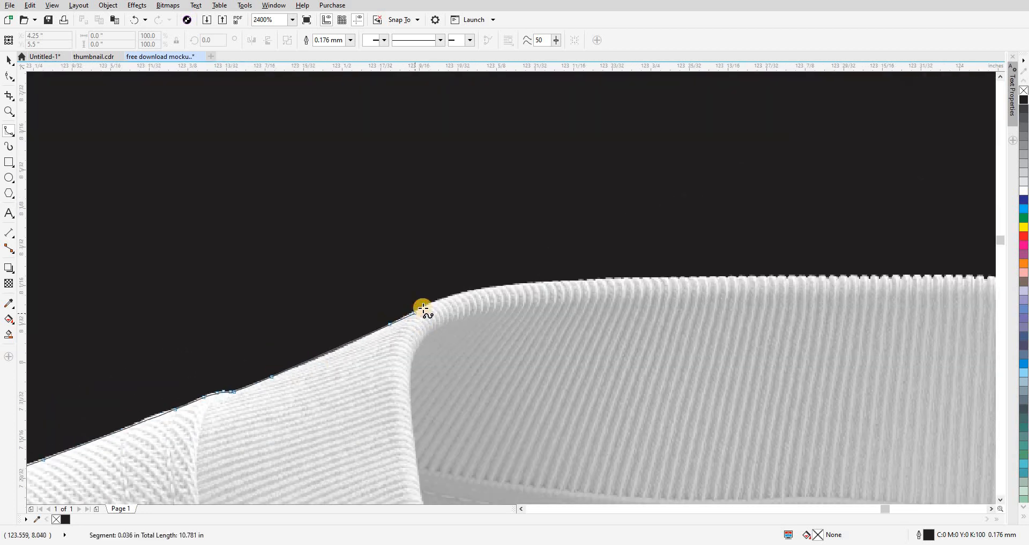
Curve the outline around the neck corner onto the back collar edge, to a total length of about 10.94 inches.
click(454, 294)
click(474, 292)
click(492, 289)
click(540, 281)
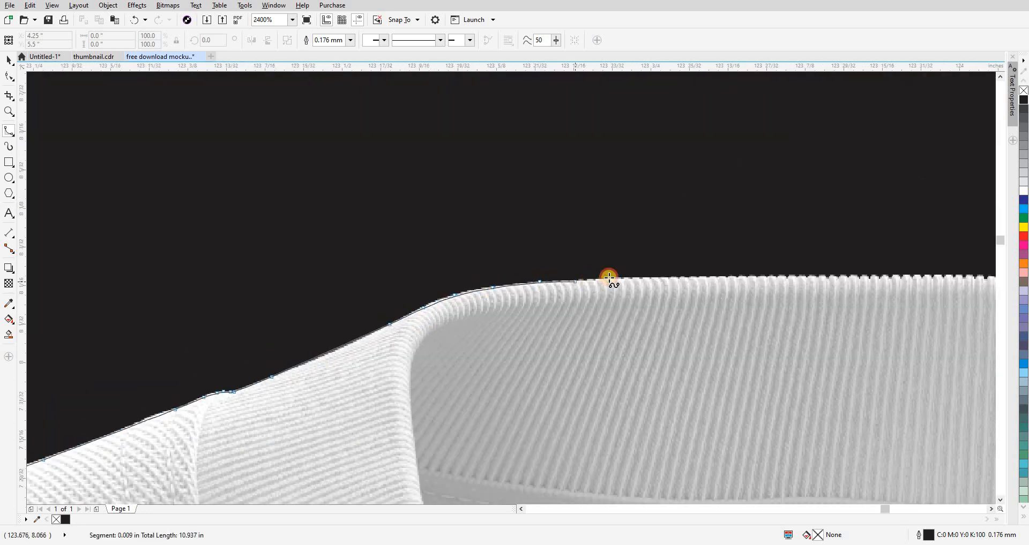
click(609, 277)
Continue the curve along the serrated top edge of the back collar, to a total length of about 11.65 inches.
click(879, 275)
scroll(432, 298, right, 3)
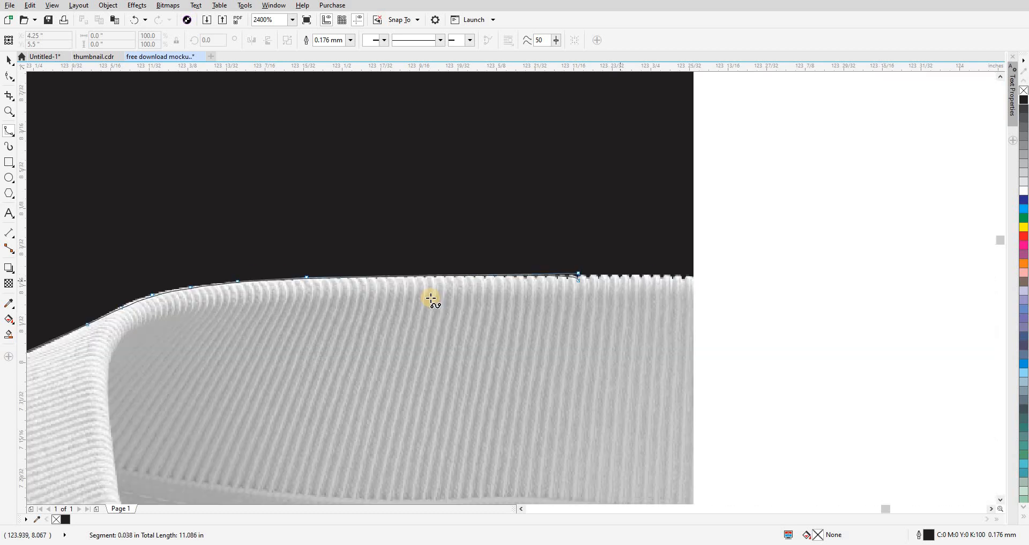
click(482, 281)
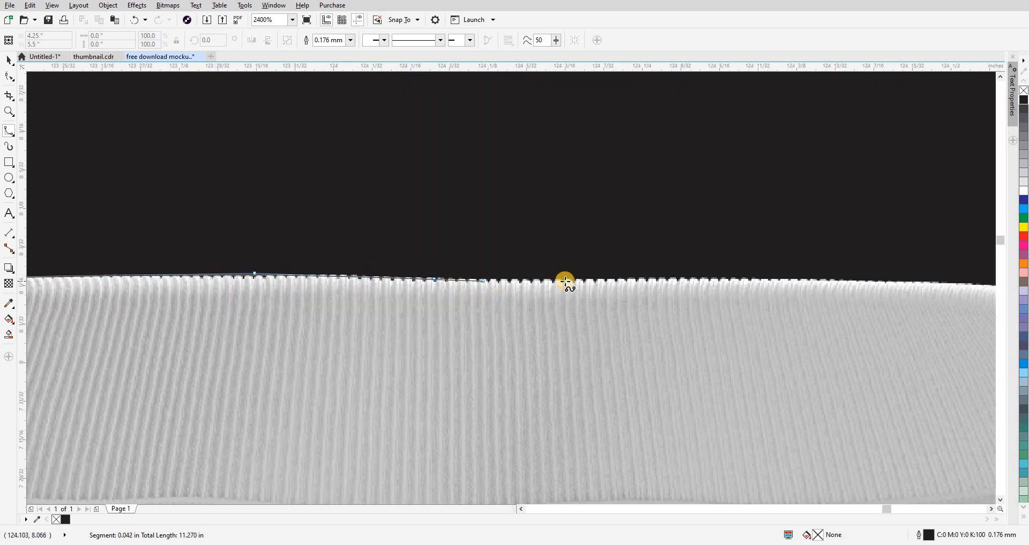
click(760, 279)
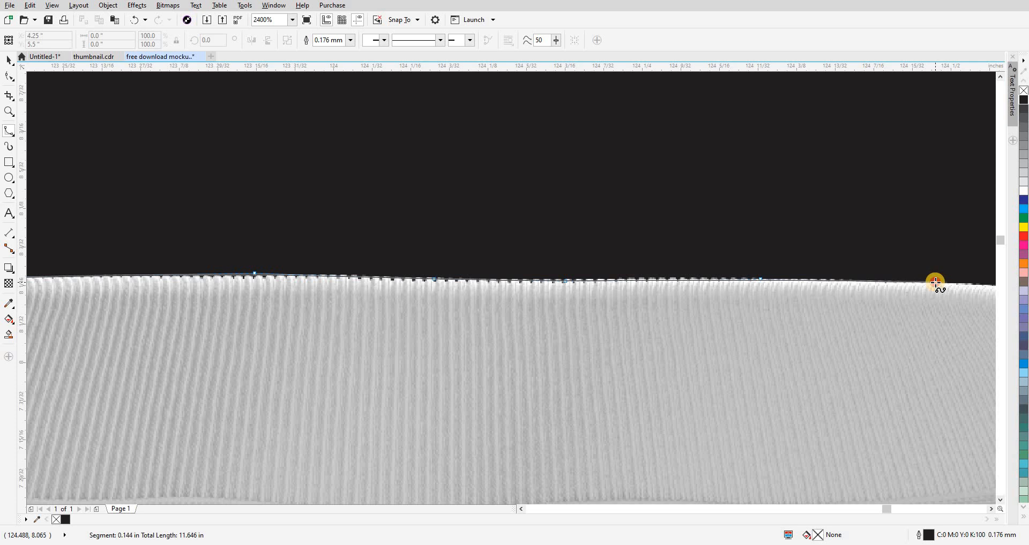
click(935, 282)
Trace around the far neck corner and down the ribbed collar to its shoulder seam, to a total length of about 12.11 inches.
drag(959, 298, 227, 252)
click(307, 241)
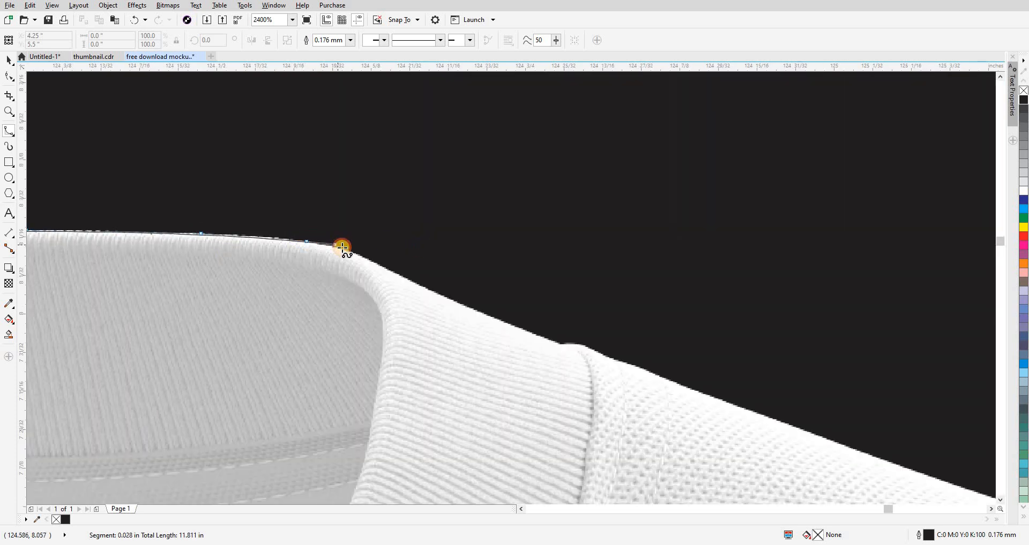
click(342, 247)
click(366, 261)
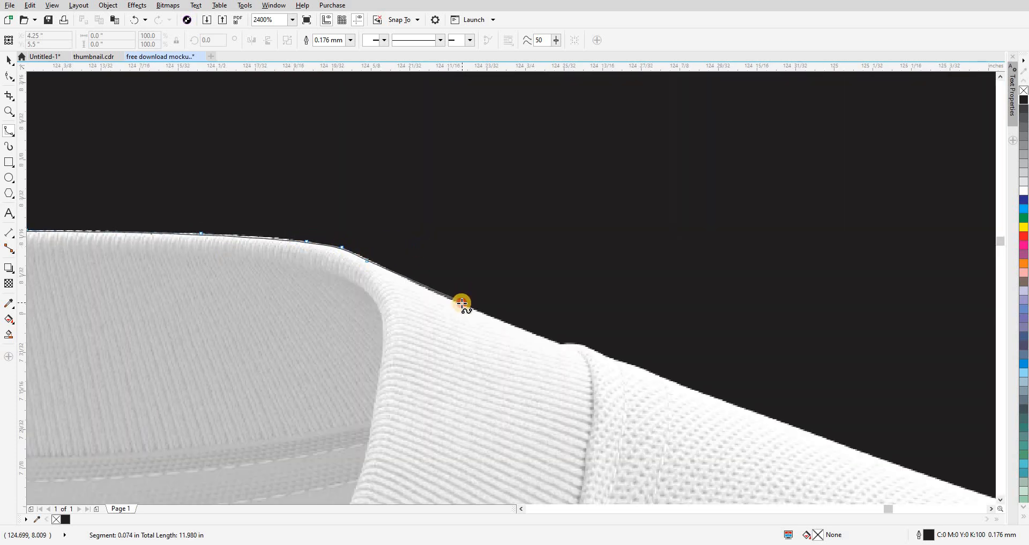
click(462, 304)
click(561, 345)
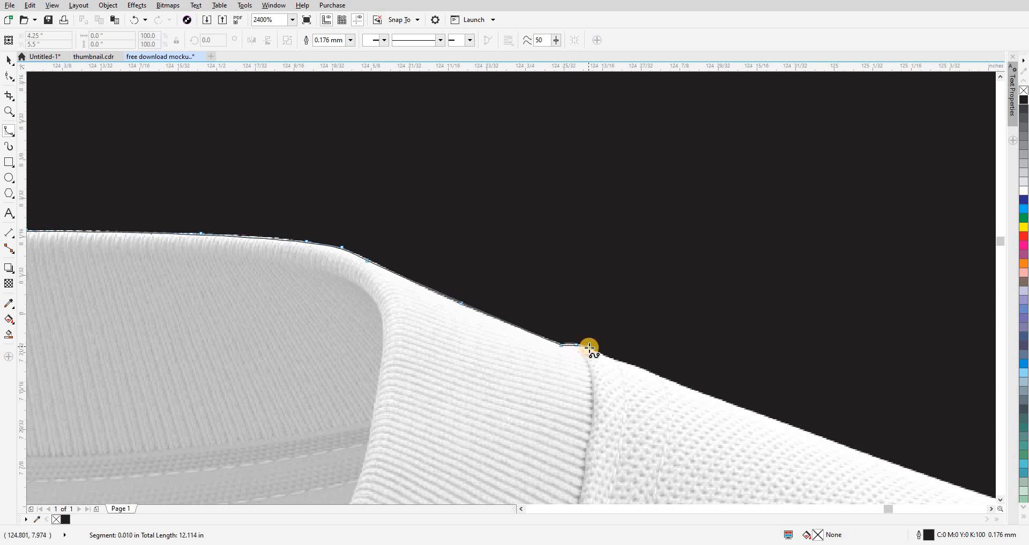
Follow the second shoulder edge from the collar seam toward the armhole, to a total length of about 12.57 inches.
click(669, 379)
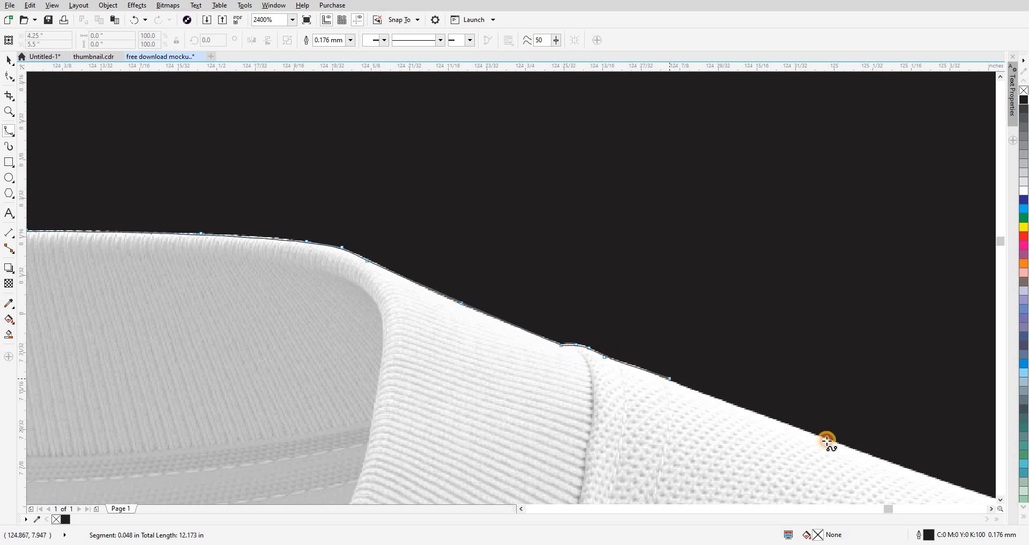
click(873, 457)
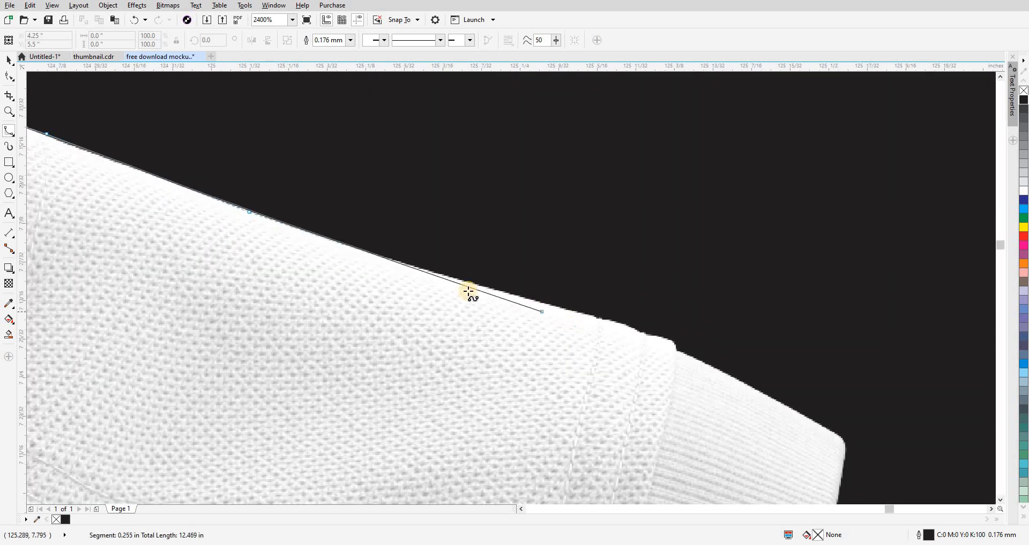
click(405, 265)
click(525, 301)
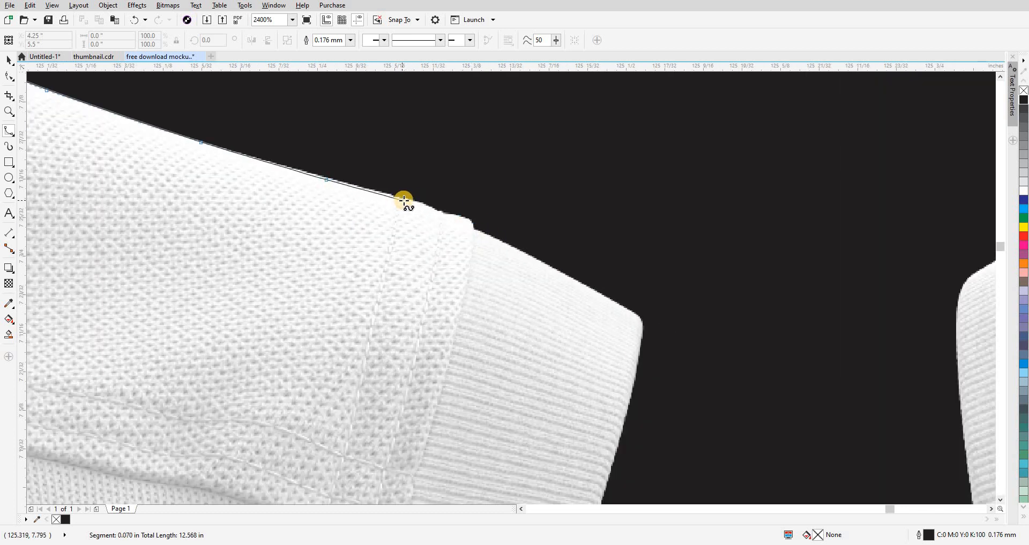
Trace the uneven stitched shoulder end down to the second armhole's ribbing seam, to a total length of about 12.73 inches.
click(407, 200)
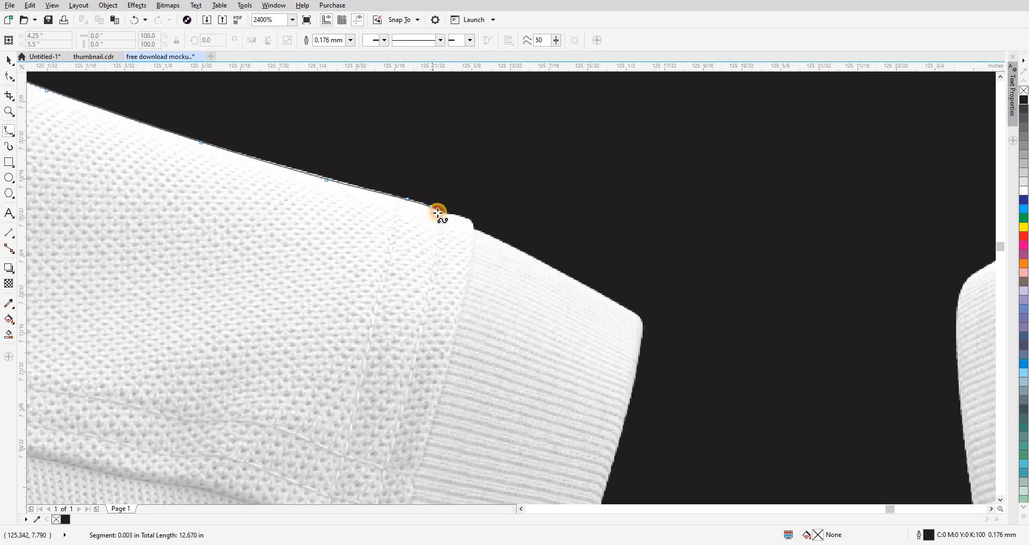
click(439, 214)
click(475, 227)
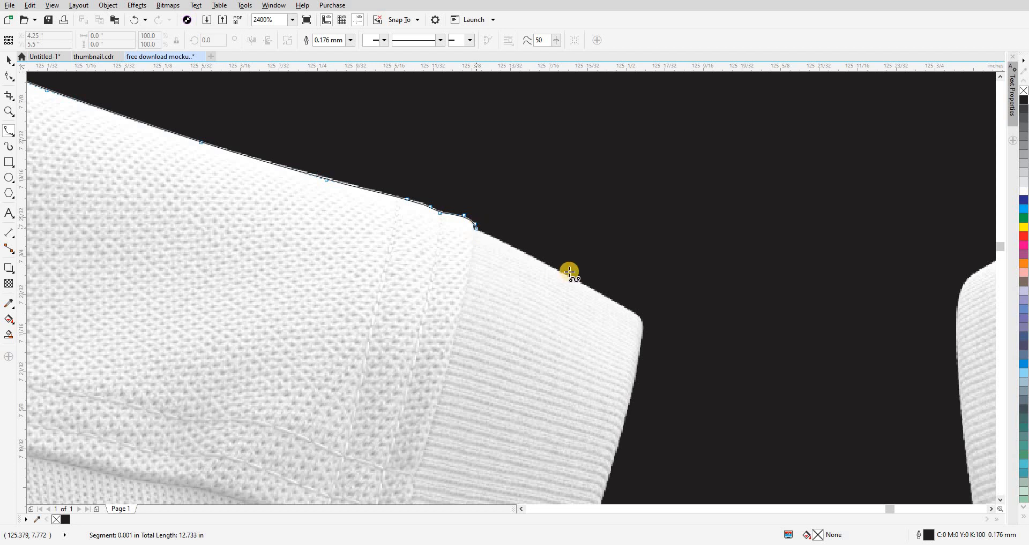
Trace the top edge of the second armhole's ribbing and round its outer corner, to a total length of about 12.90 inches.
click(555, 270)
scroll(509, 252, up, 2)
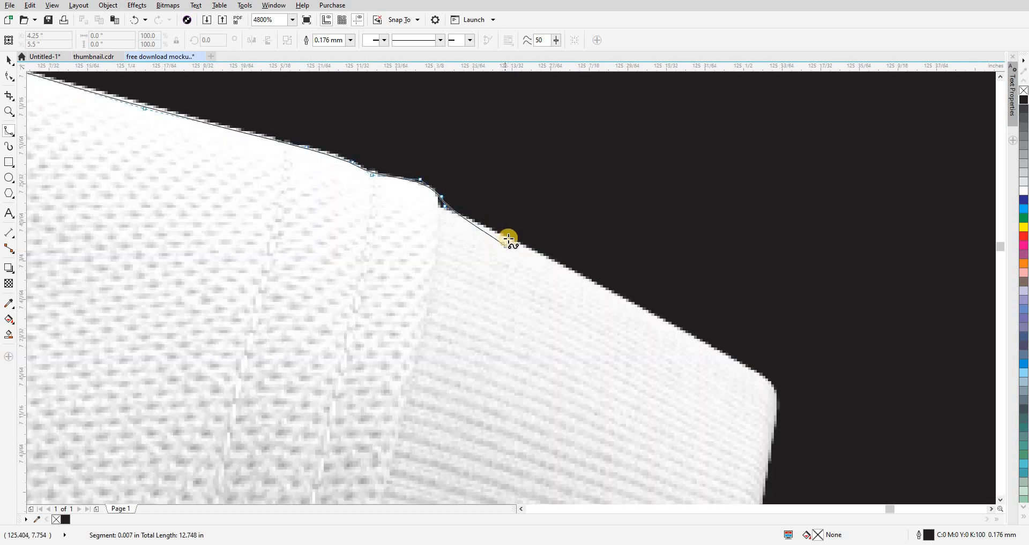
click(678, 331)
scroll(678, 331, up, 1)
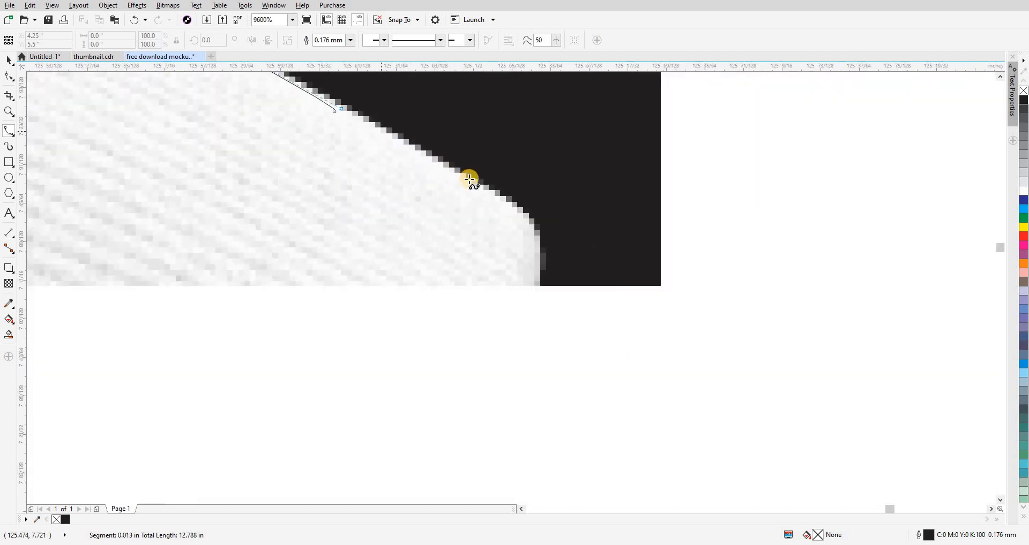
click(510, 199)
click(534, 230)
click(540, 255)
click(536, 308)
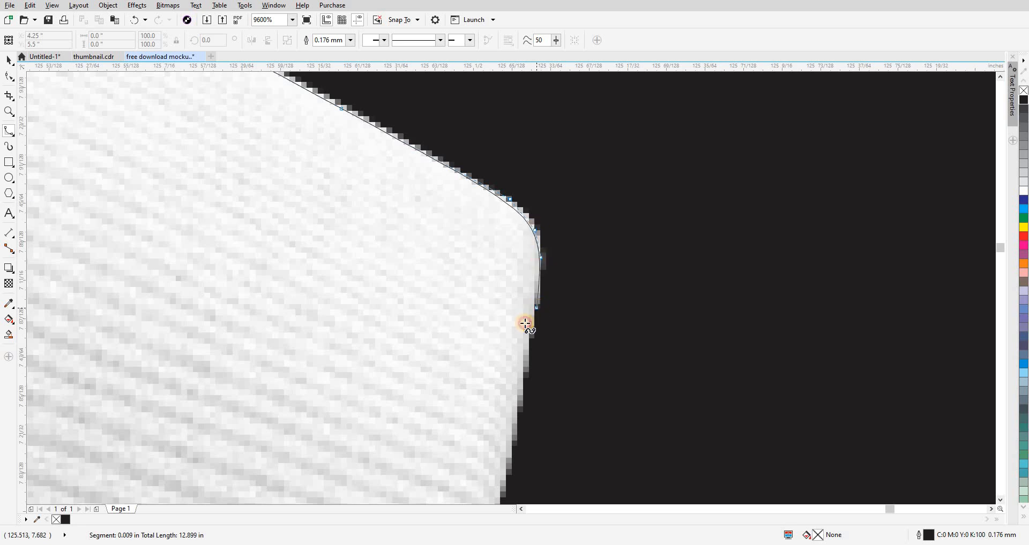
Extend the curve down the upper outer edge of the second armhole ribbing, to a total length of about 13.00 inches.
drag(520, 350, 499, 190)
click(481, 344)
click(440, 481)
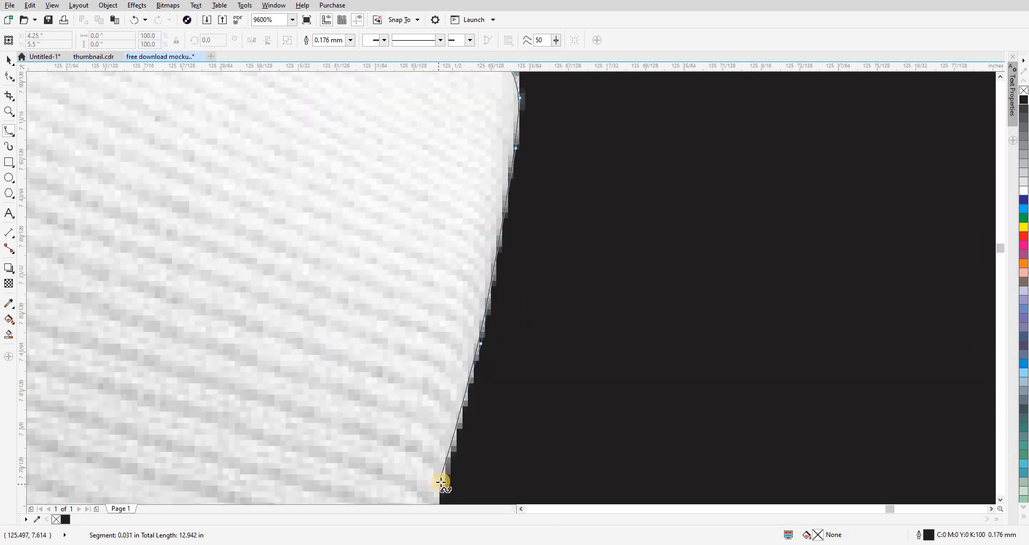
drag(444, 483, 535, 216)
scroll(535, 215, down, 1)
click(520, 285)
click(516, 274)
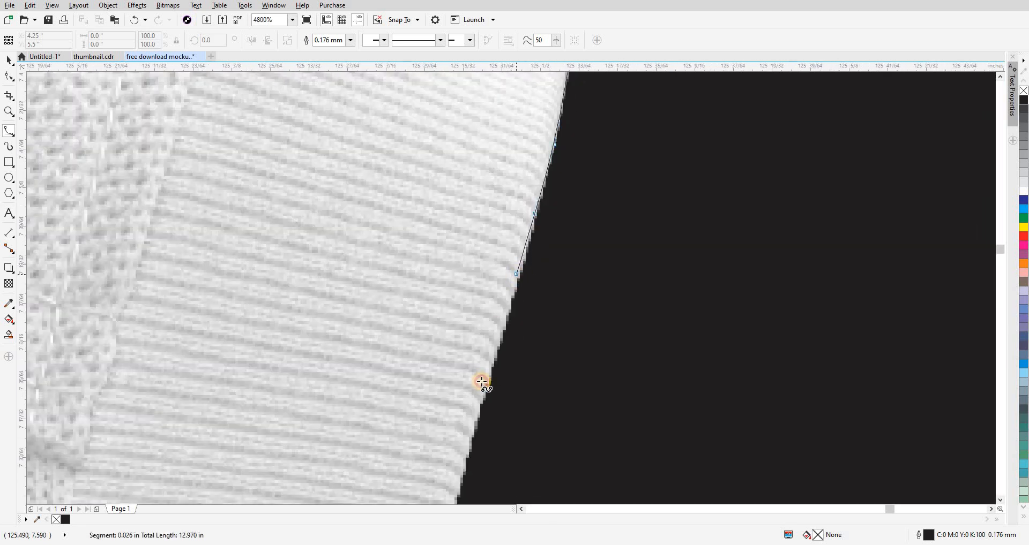
click(488, 390)
Continue the curve down the inward-sloping edge of the second armhole ribbing, to a total length of about 13.37 inches.
scroll(632, 204, down, 3)
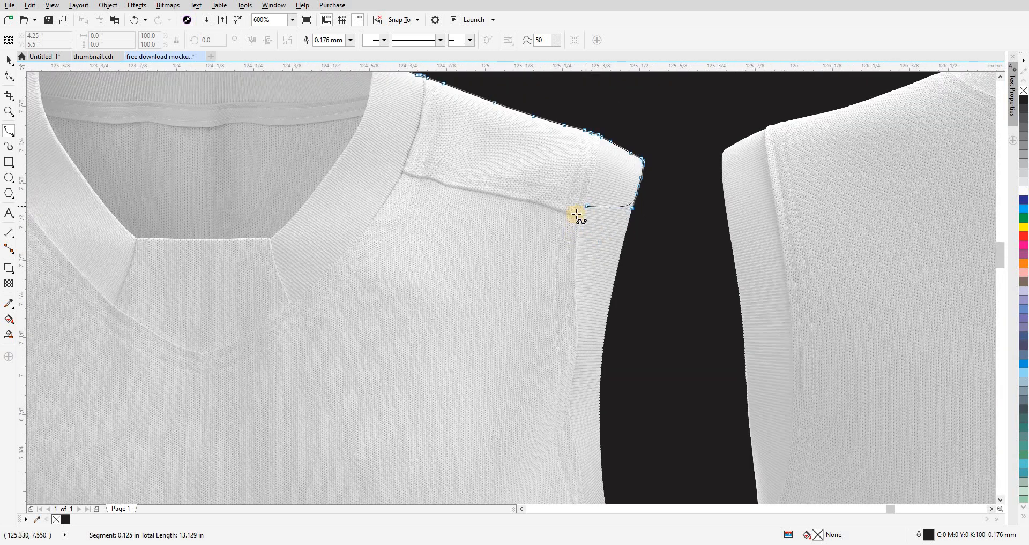
scroll(589, 217, up, 2)
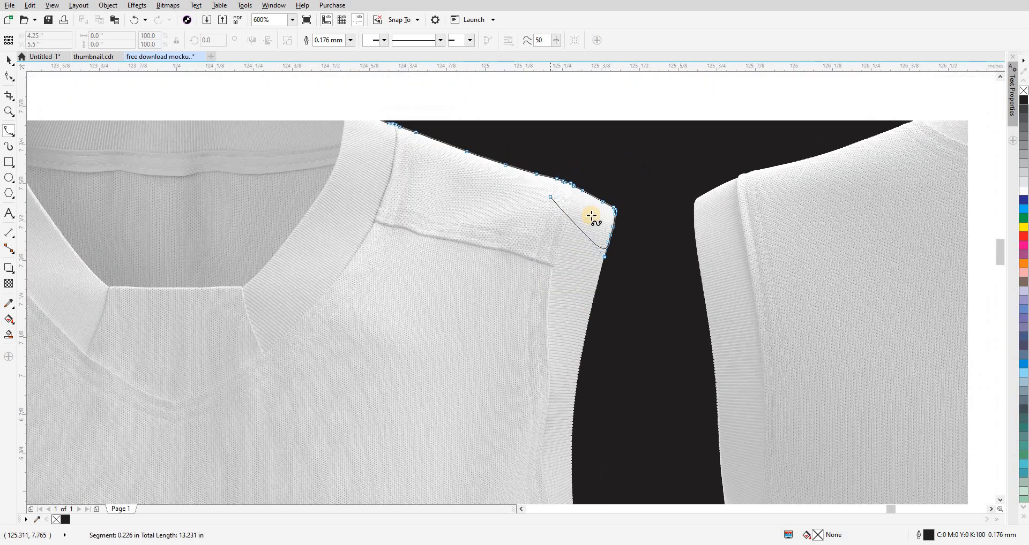
scroll(489, 161, down, 2)
scroll(485, 138, up, 1)
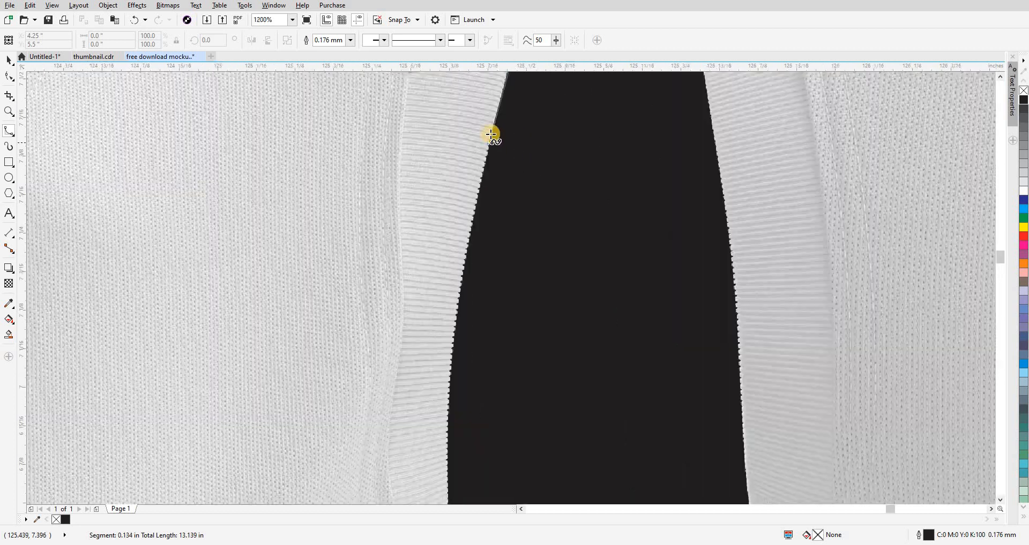
click(491, 136)
click(468, 244)
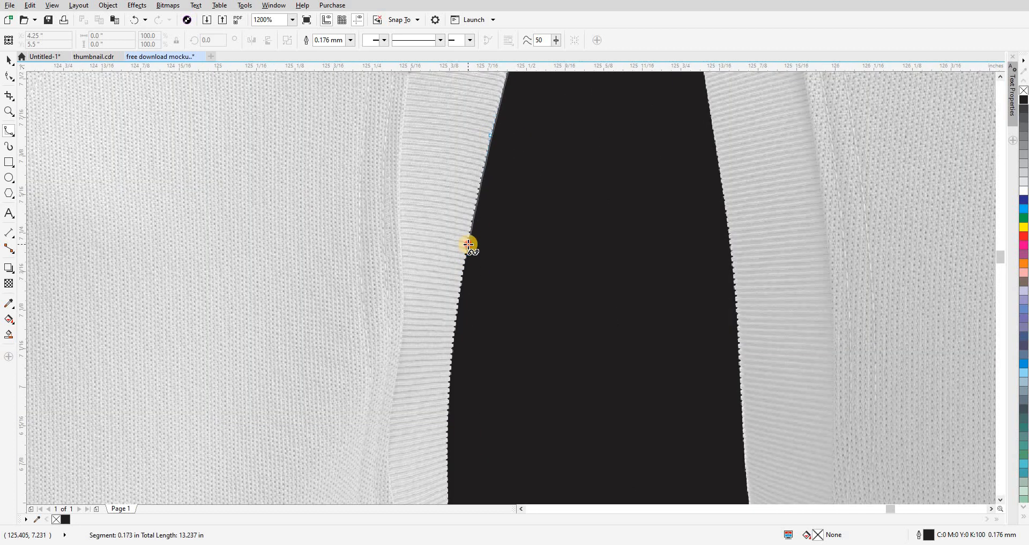
click(457, 309)
Follow the armhole ribbing past its innermost point toward its lower rounded corner, to a total length of about 14.04 inches.
drag(455, 288, 519, 95)
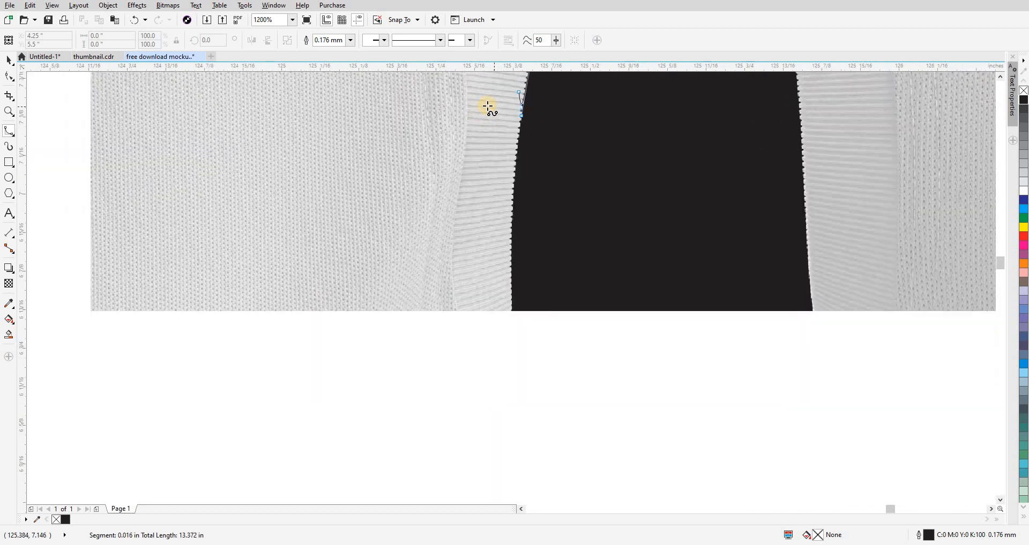
click(513, 176)
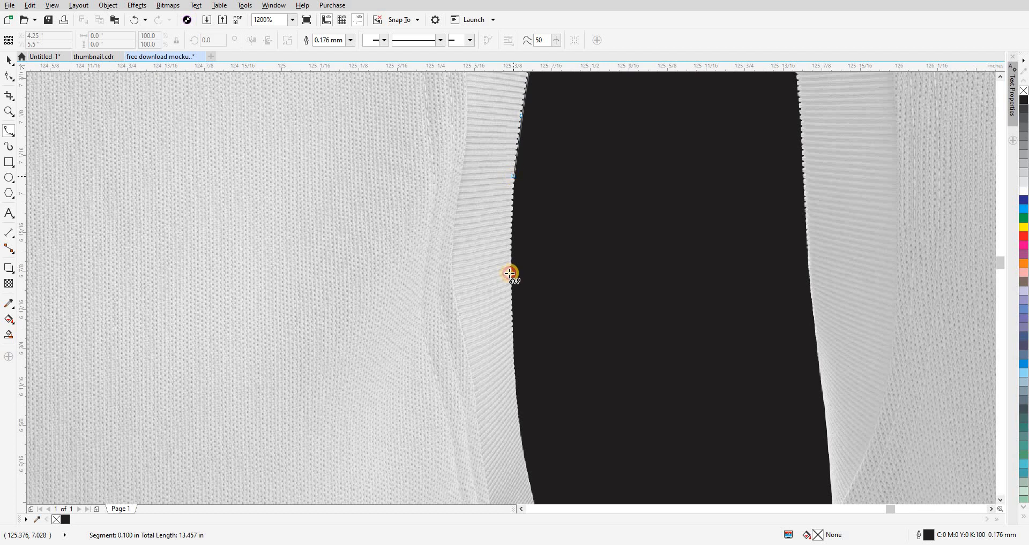
click(513, 324)
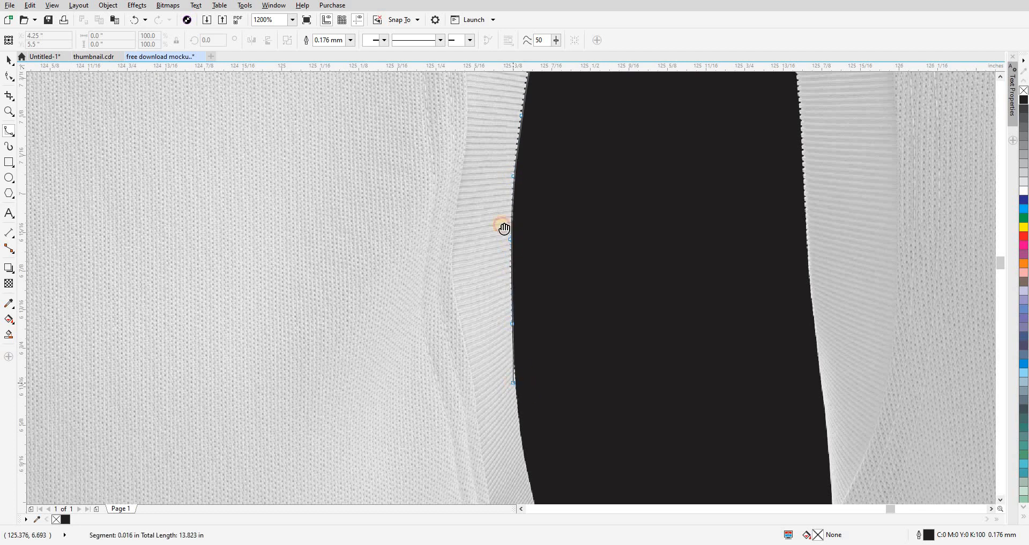
scroll(504, 228, up, 1)
scroll(509, 243, up, 1)
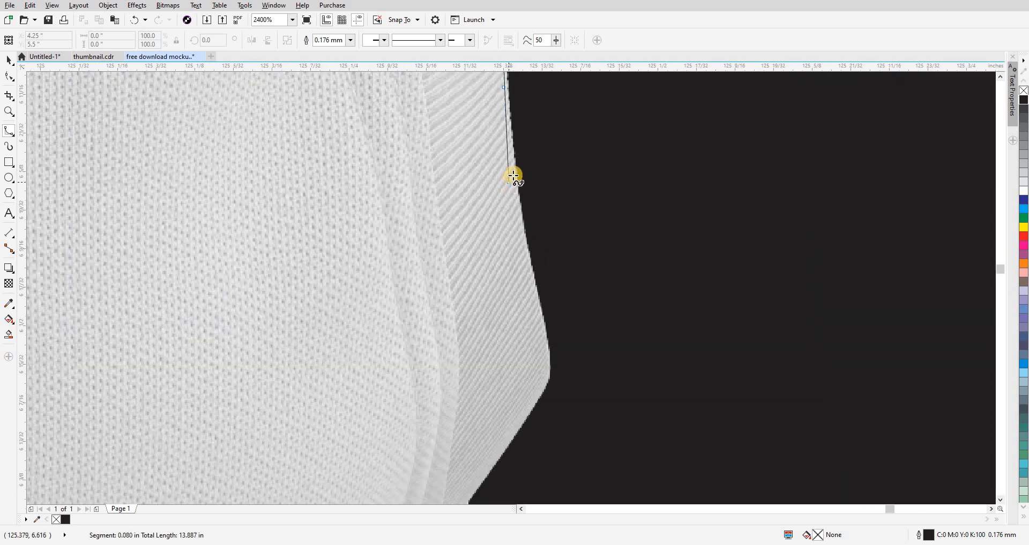
click(515, 172)
click(527, 246)
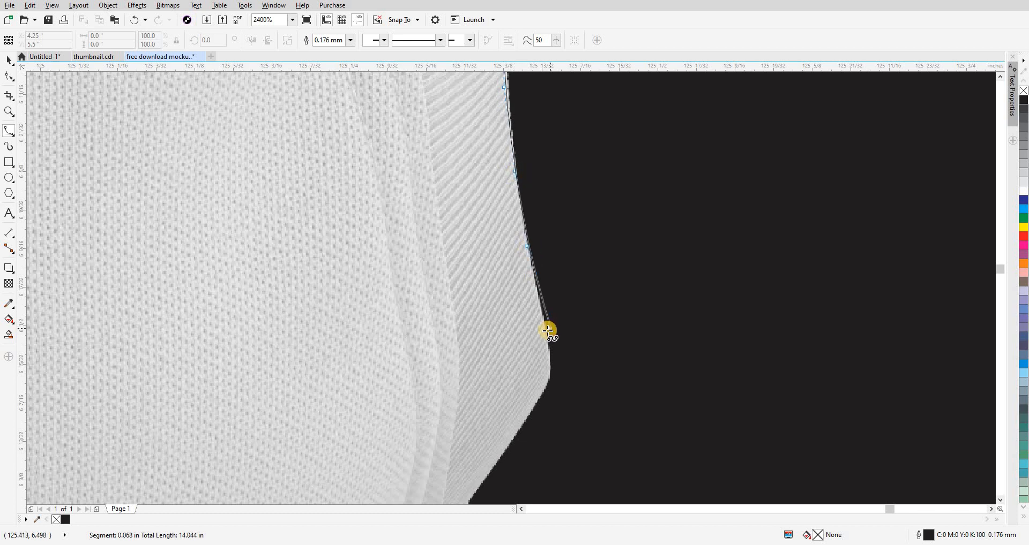
Round the armhole ribbing's lower corner and trace its slanted lower edge down to where it meets the body's side edge.
click(528, 415)
scroll(608, 229, down, 3)
scroll(608, 229, left, 2)
click(610, 222)
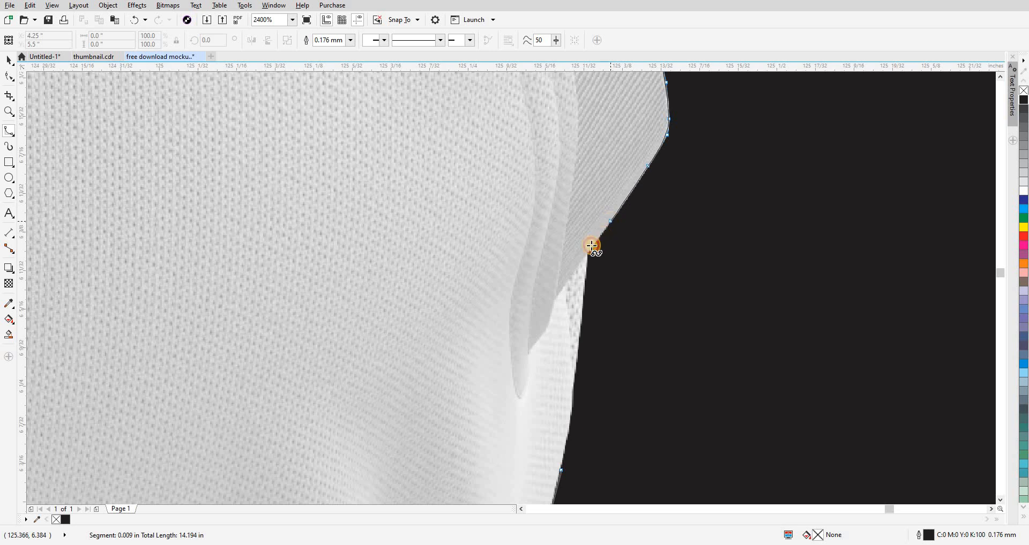
click(587, 252)
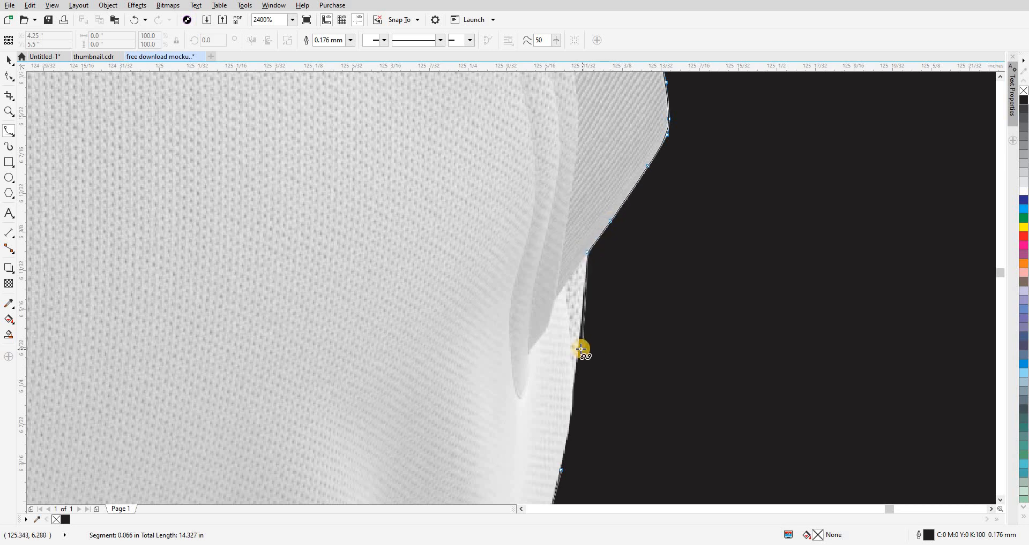
Close the front outline at its starting node on the body's side edge, about 2.84 by 4.90 inches overall.
scroll(578, 161, up, 1)
scroll(568, 182, up, 1)
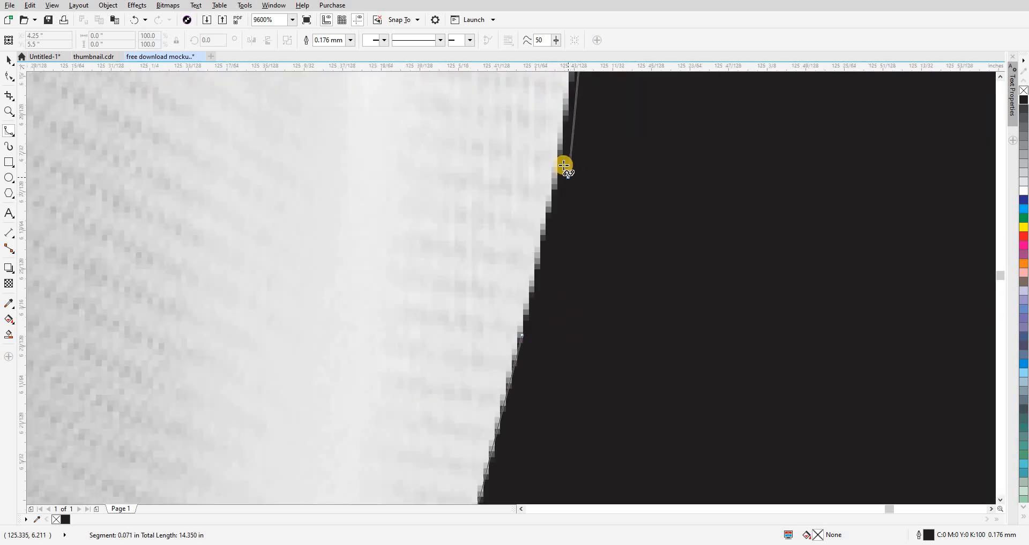
click(525, 333)
scroll(526, 333, down, 6)
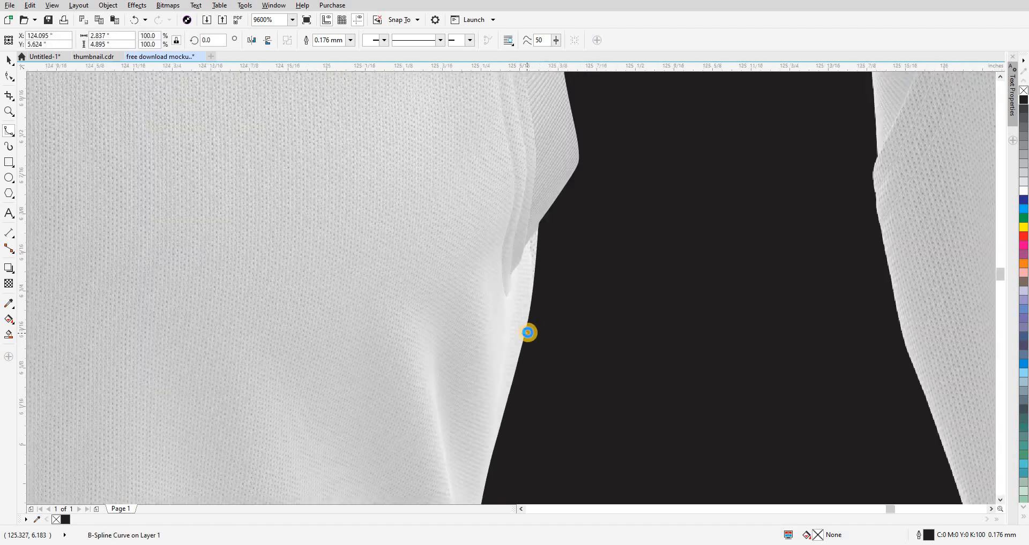
scroll(433, 198, up, 1)
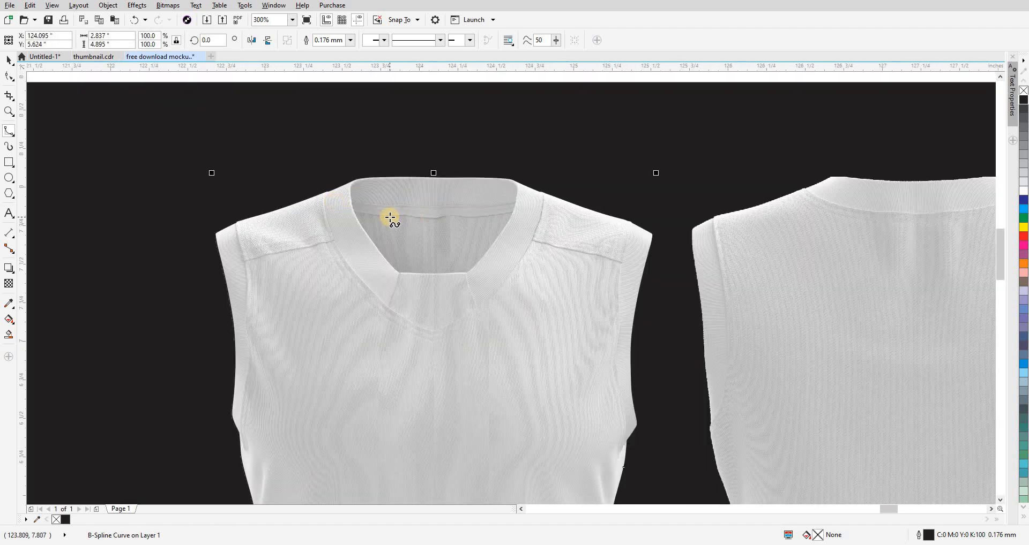
scroll(390, 218, down, 1)
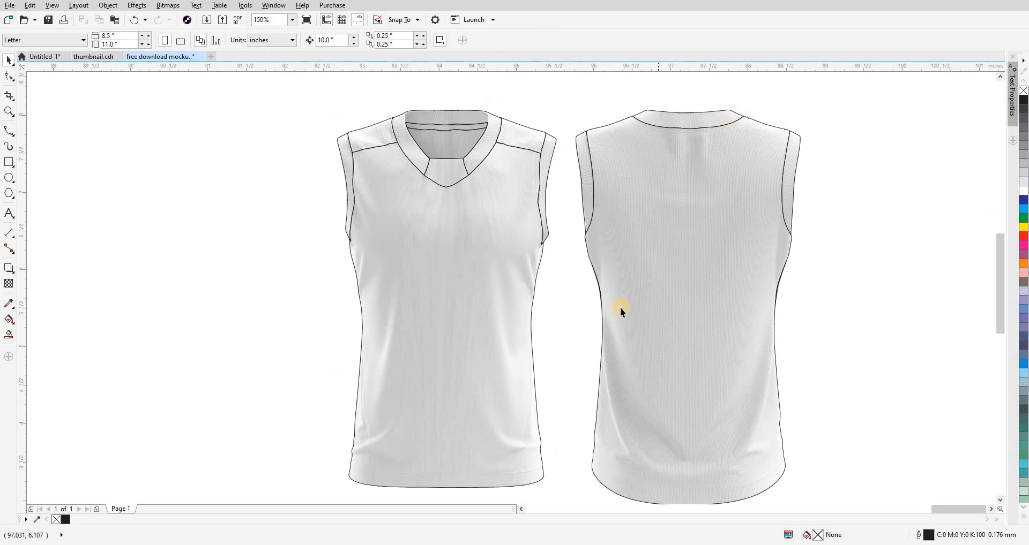
Move the front shoulder panels and one armhole ribbing off the shirt as a trial, undoing the moves.
click(515, 136)
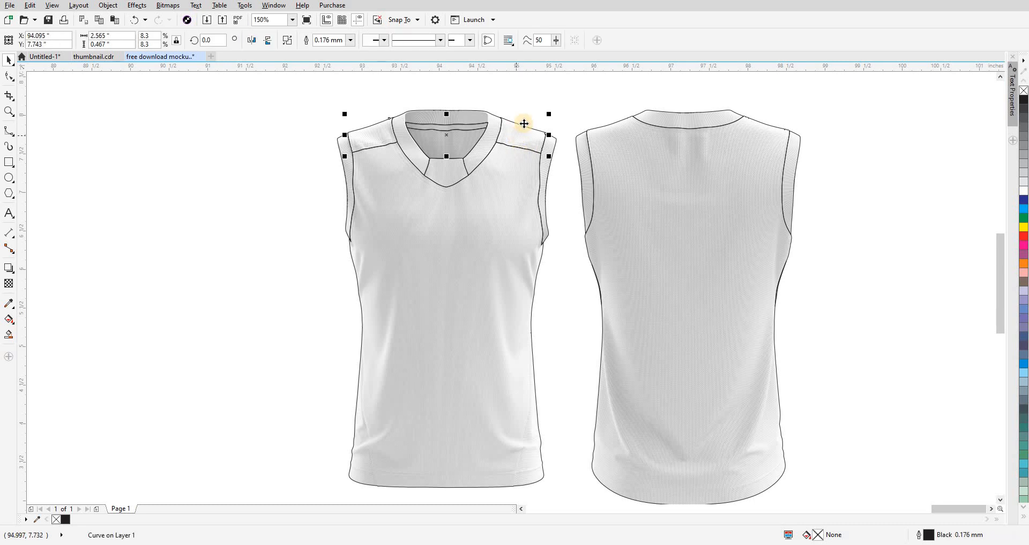
click(523, 105)
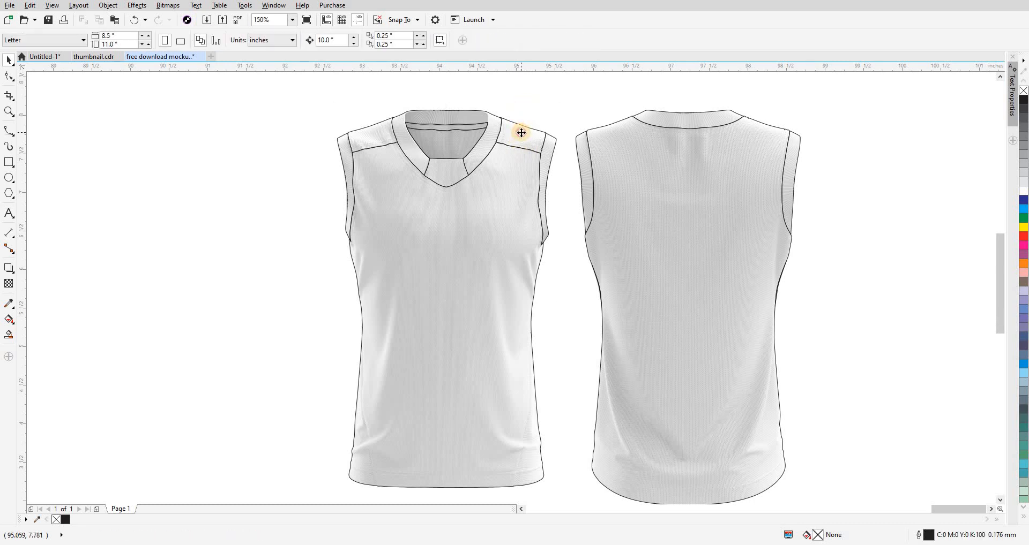
drag(523, 135, 524, 92)
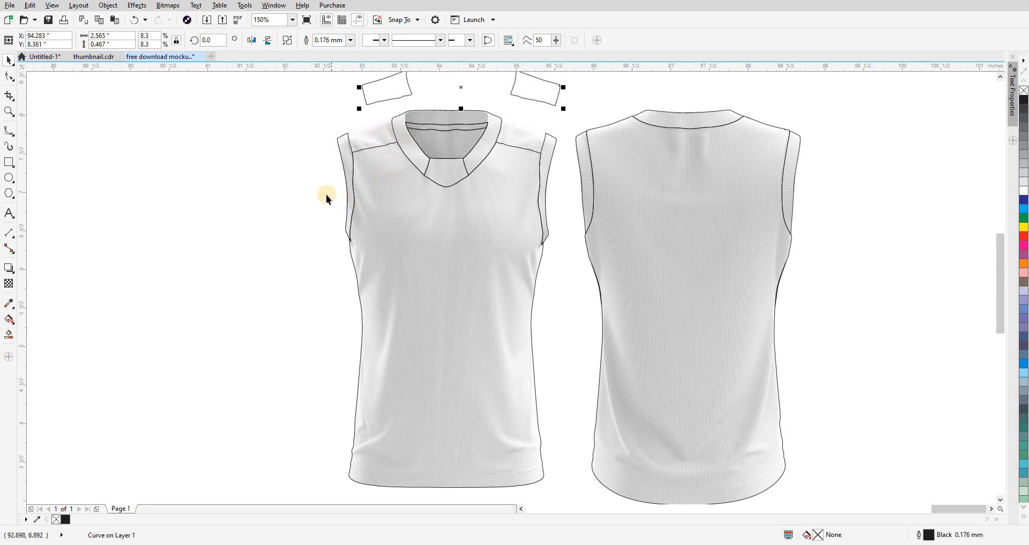
click(349, 166)
drag(344, 161, 289, 156)
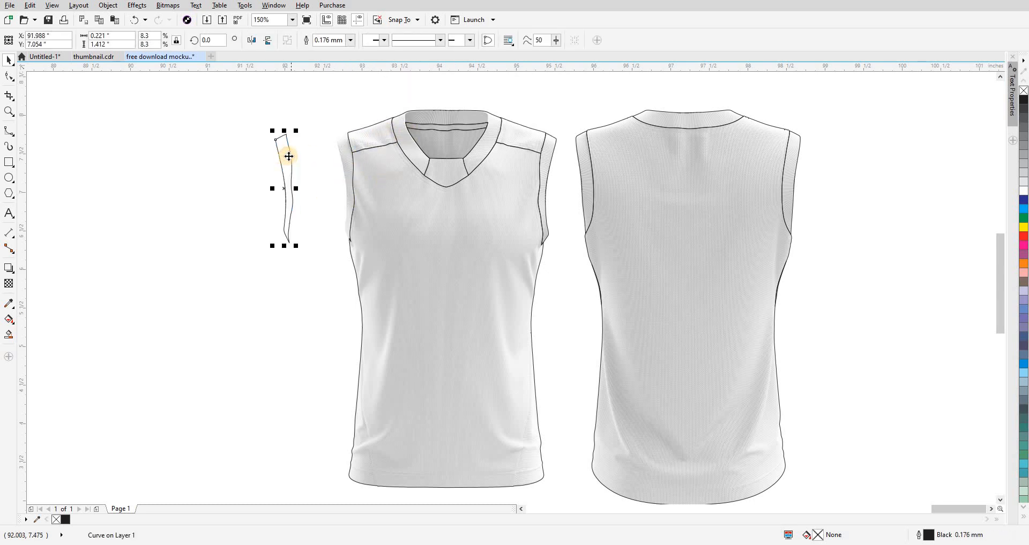
key(ctrl+z)
Move the collar's pentagonal front piece off the shirt, try shifting the shirt image beneath it, and undo both moves.
click(439, 182)
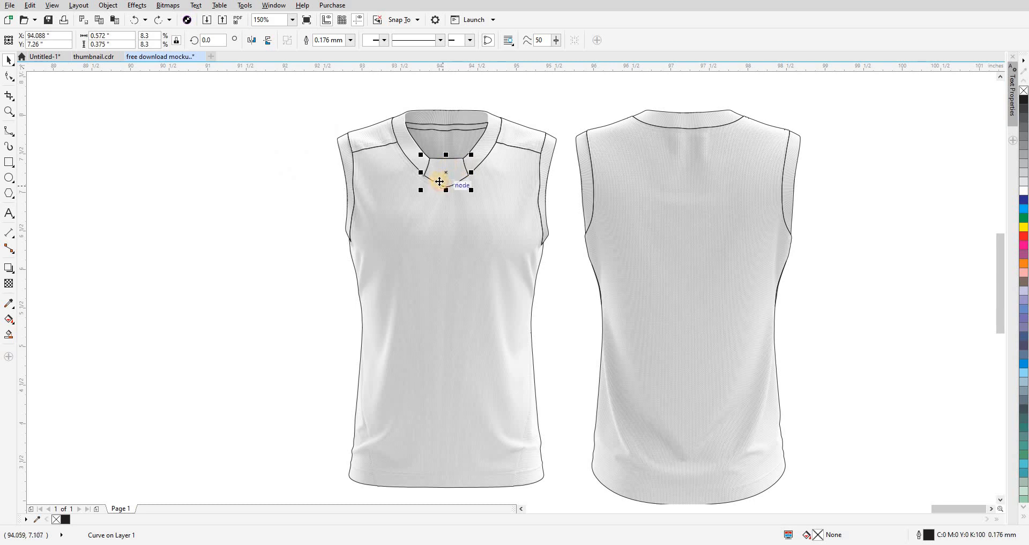
drag(305, 158, 306, 158)
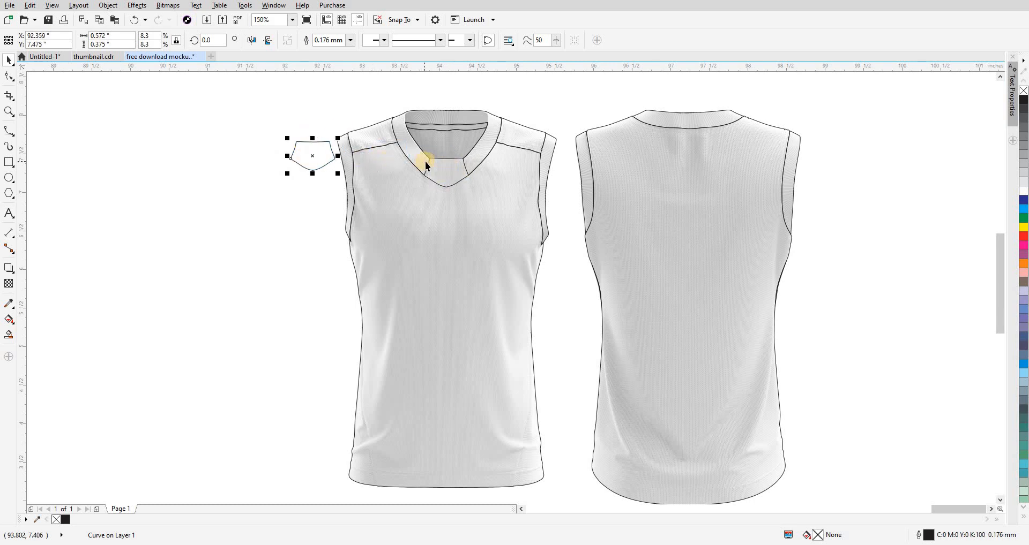
click(443, 173)
drag(443, 173, 359, 166)
key(ctrl+z)
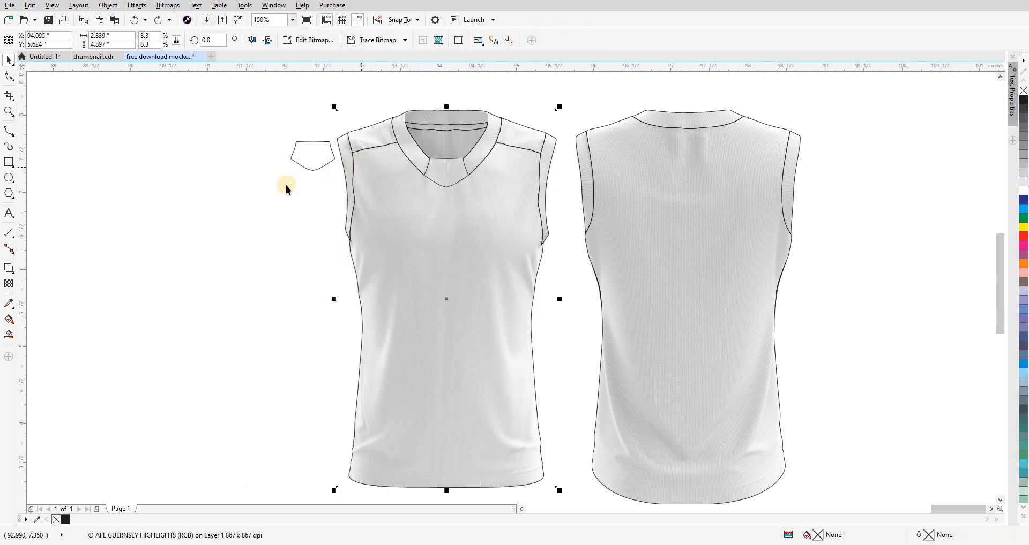
key(ctrl+z)
click(516, 163)
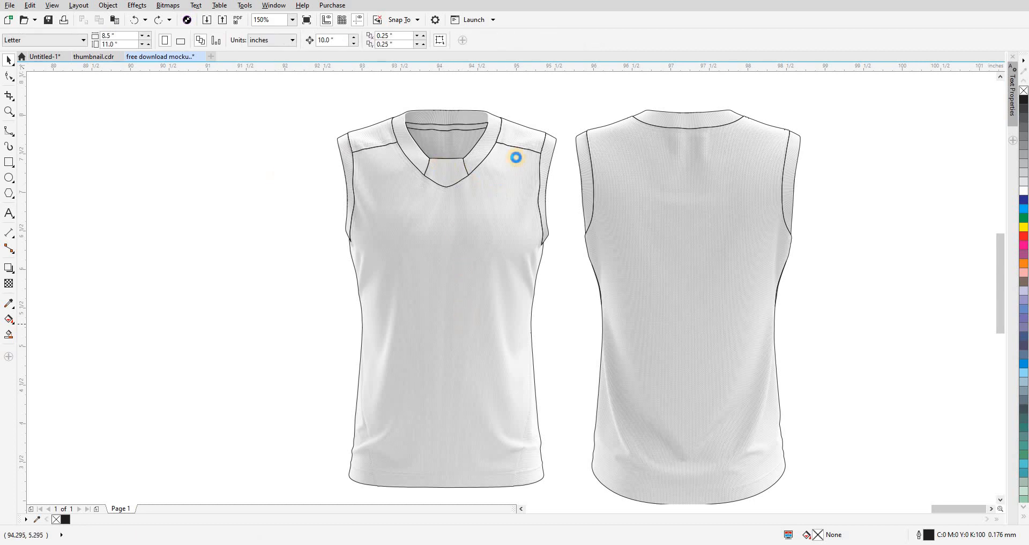
Start a B-spline curve just below the front hem and trace the side seam up past the fold, about 0.67 inches long.
scroll(516, 157, down, 3)
scroll(432, 280, up, 3)
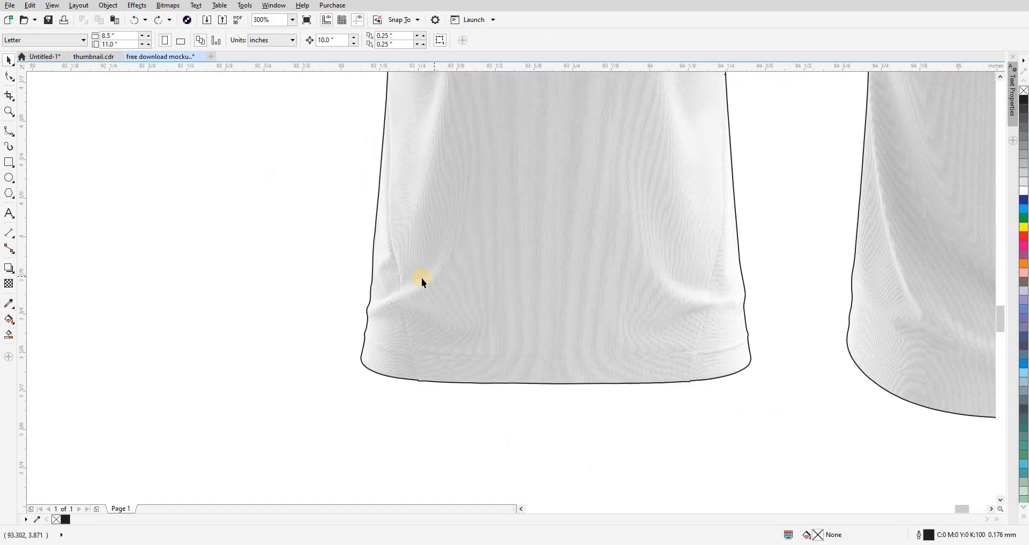
scroll(390, 457, up, 1)
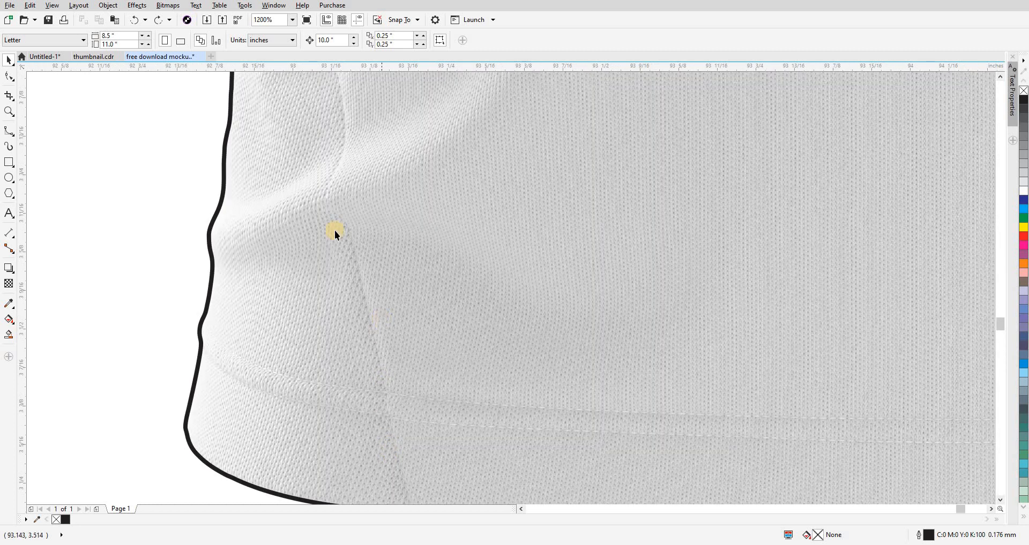
drag(334, 231, 376, 484)
drag(369, 296, 420, 481)
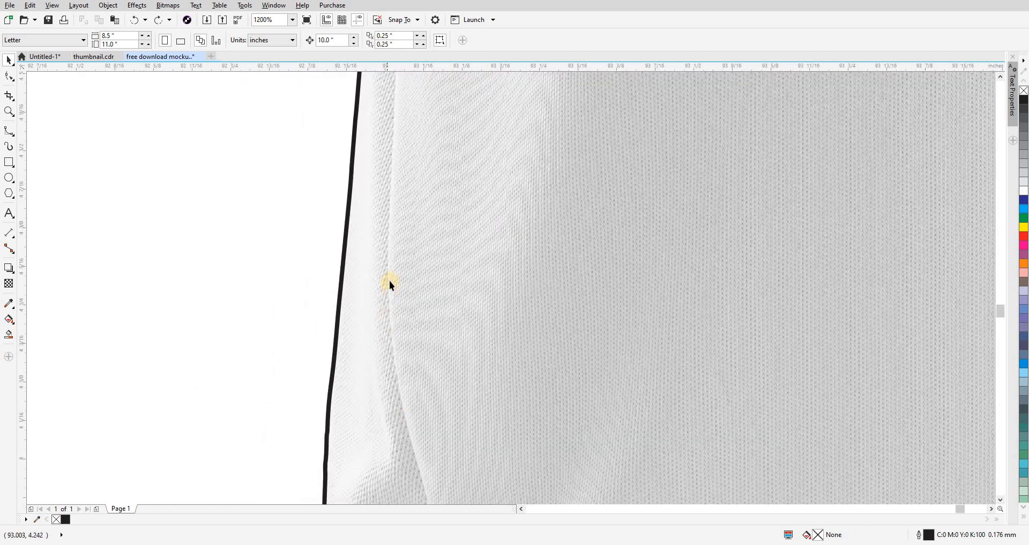
scroll(390, 251, down, 2)
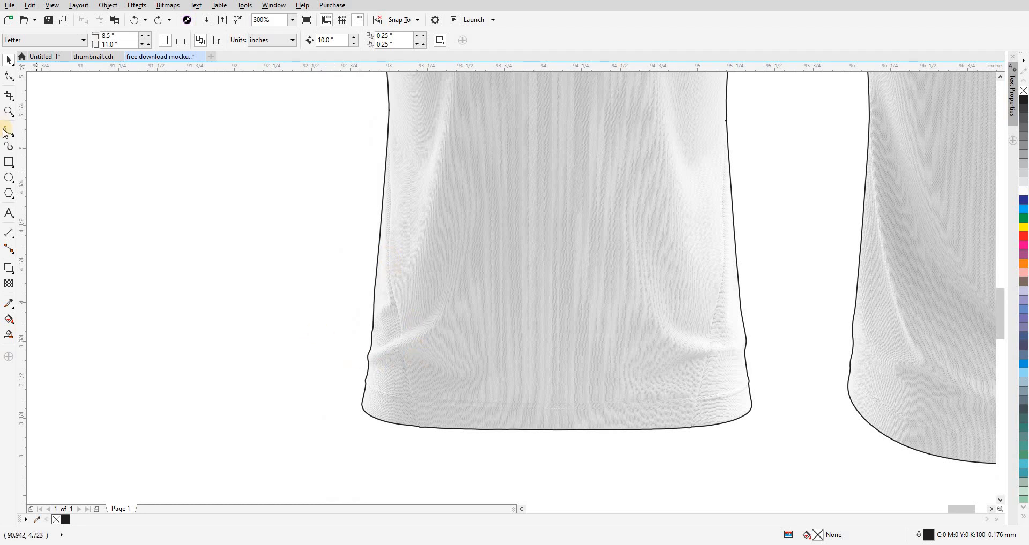
scroll(427, 431, up, 2)
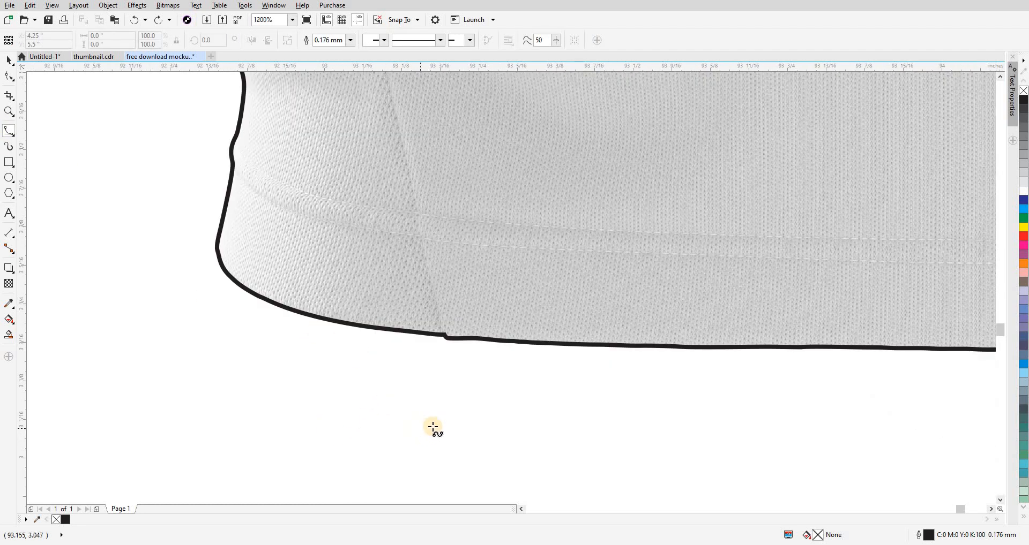
mouse_move(445, 395)
mouse_down()
mouse_move(442, 336)
mouse_move(443, 372)
mouse_up()
click(445, 355)
click(443, 370)
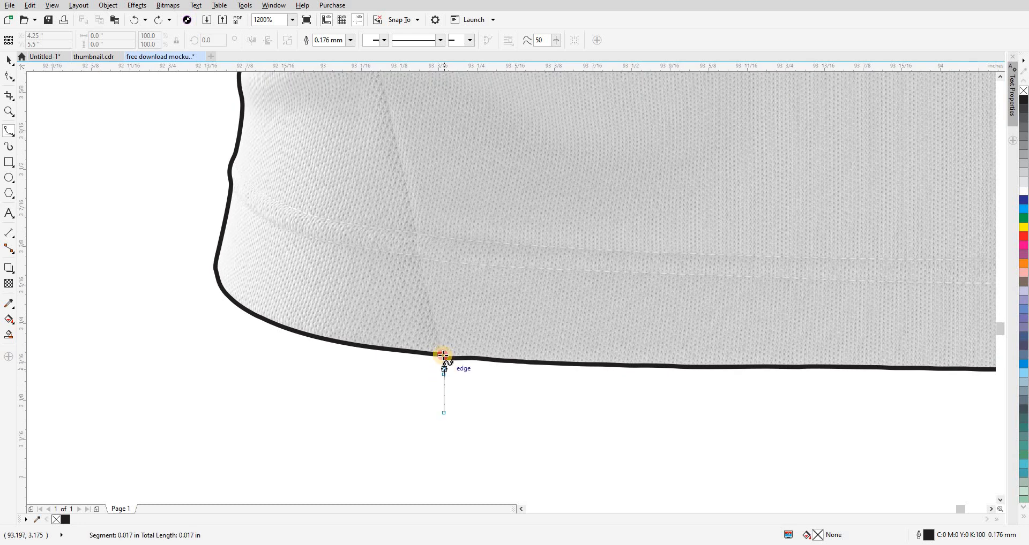
click(400, 157)
drag(400, 157, 435, 480)
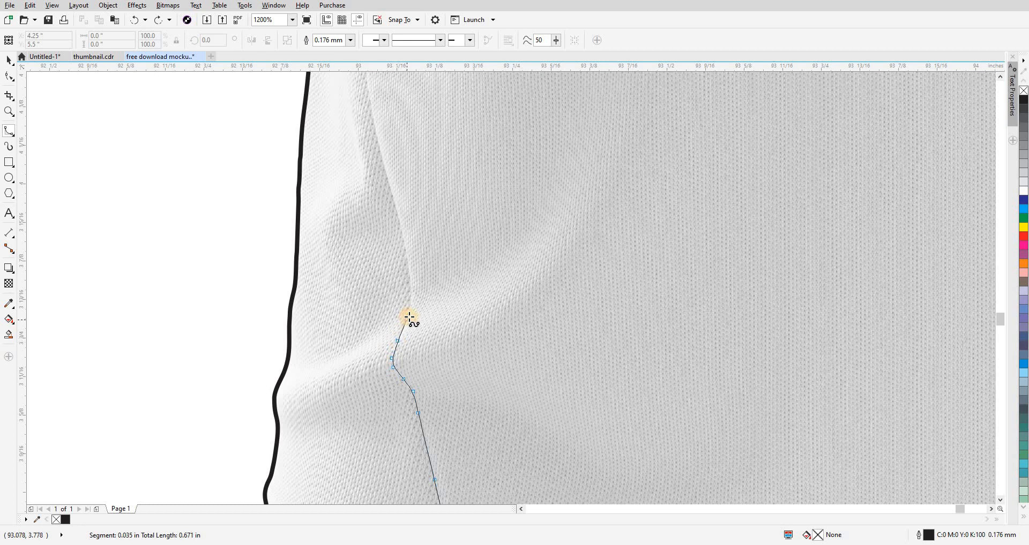
Continue the curve up the side seam above the fold, to a total length of about 1.37 inches.
click(396, 211)
click(373, 131)
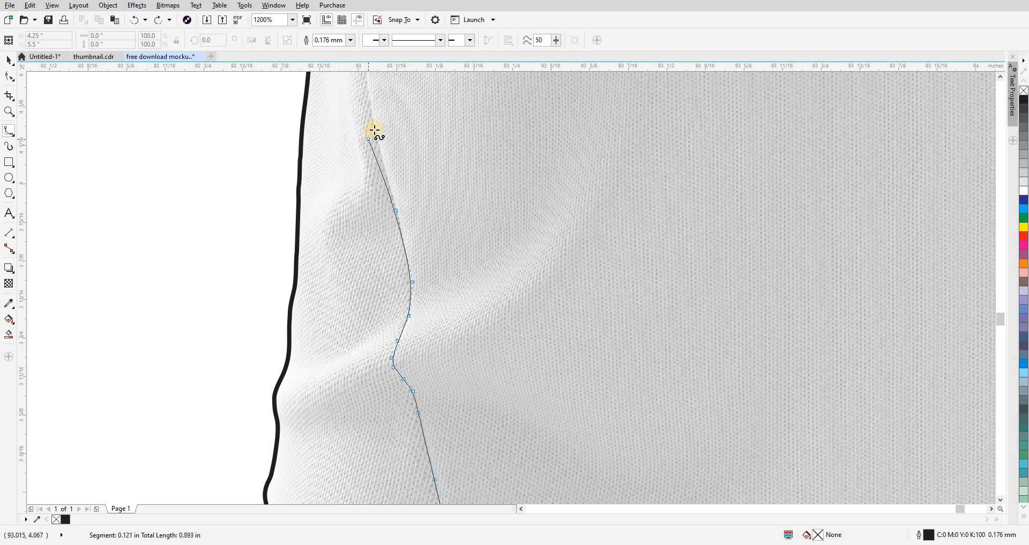
drag(372, 113, 405, 395)
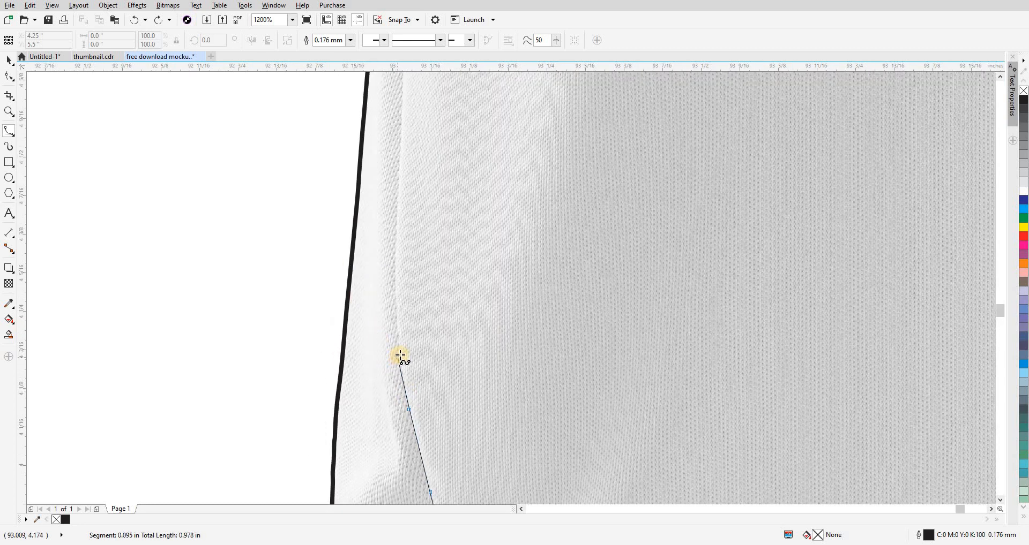
click(400, 162)
drag(406, 142, 378, 487)
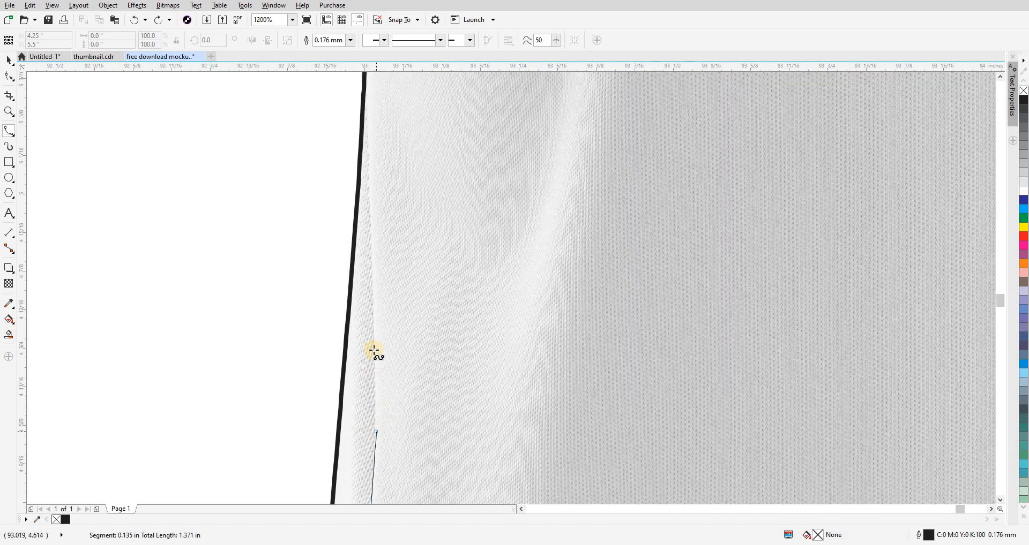
Follow the seam up until the curve meets the shirt's side outline, to a total length of about 2.06 inches.
click(370, 244)
drag(376, 153, 375, 389)
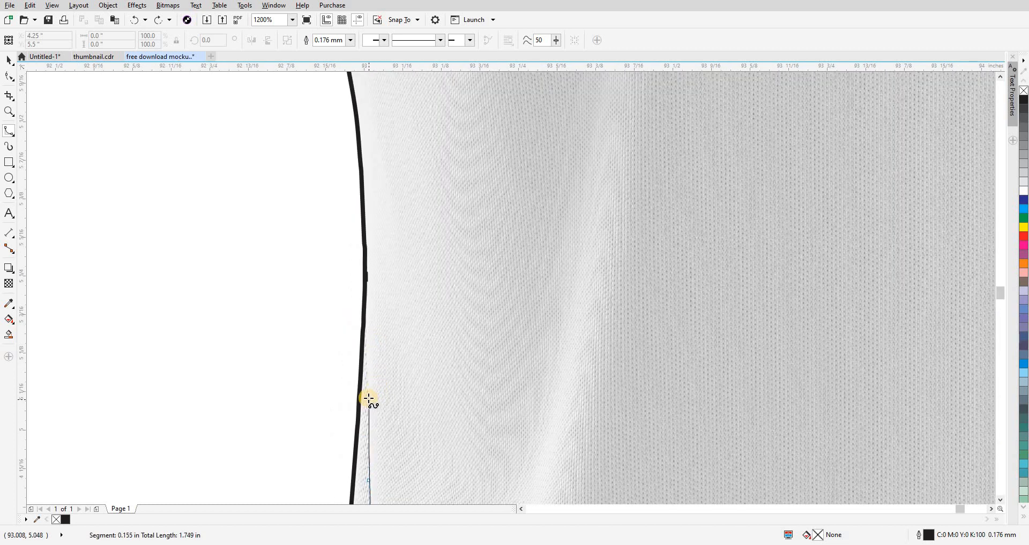
click(368, 398)
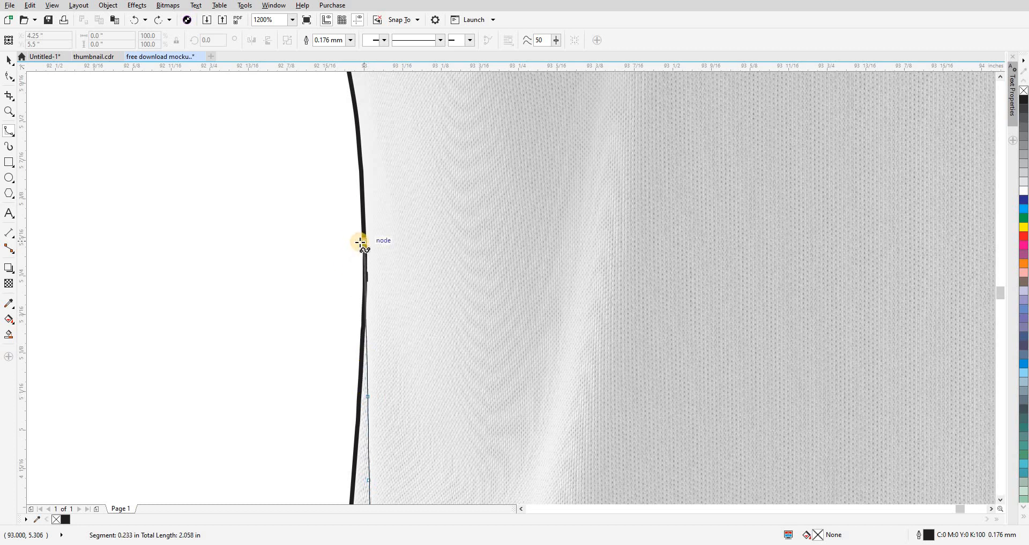
click(361, 242)
Loop the curve around outside the shirt and close it at its start below the hem, about 1.74 by 3.26 inches overall.
click(349, 188)
drag(314, 160, 384, 308)
scroll(384, 307, down, 2)
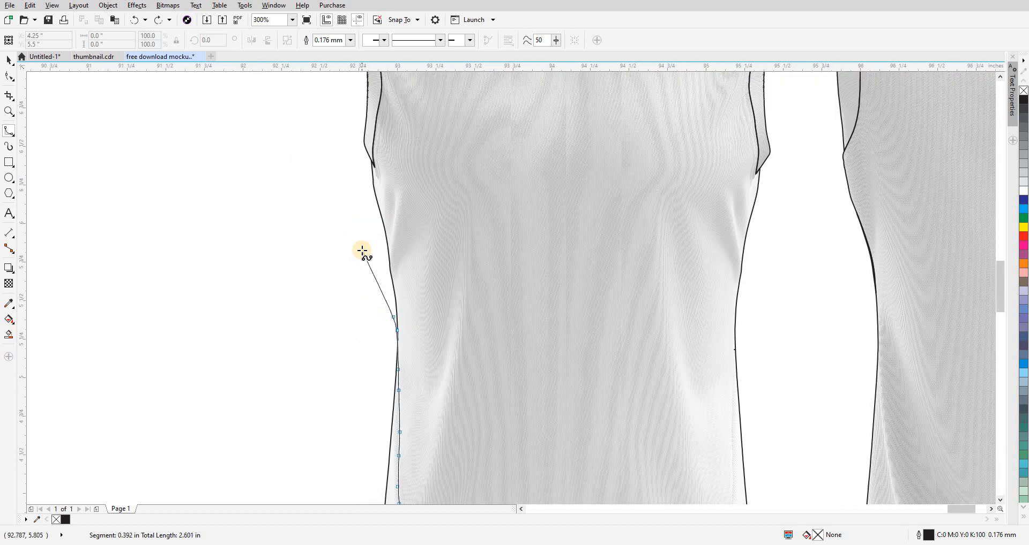
scroll(363, 250, down, 1)
click(334, 250)
click(265, 302)
double_click(258, 347)
click(257, 390)
click(374, 425)
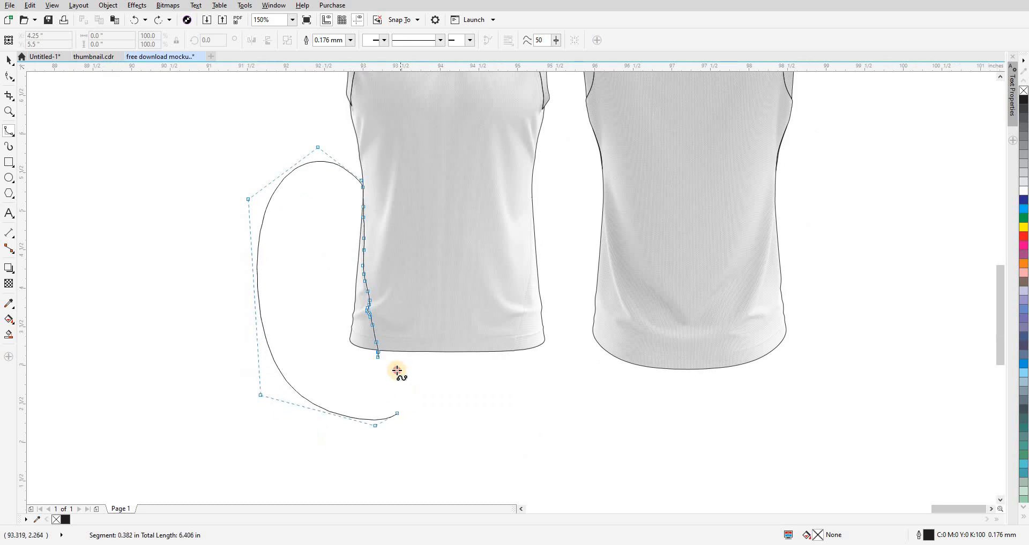
click(397, 372)
click(381, 359)
key(space)
Intersect the closed loop with the front shirt outline to make a side panel about 0.37 by 2.02 inches, and delete the loop.
scroll(402, 363, up, 2)
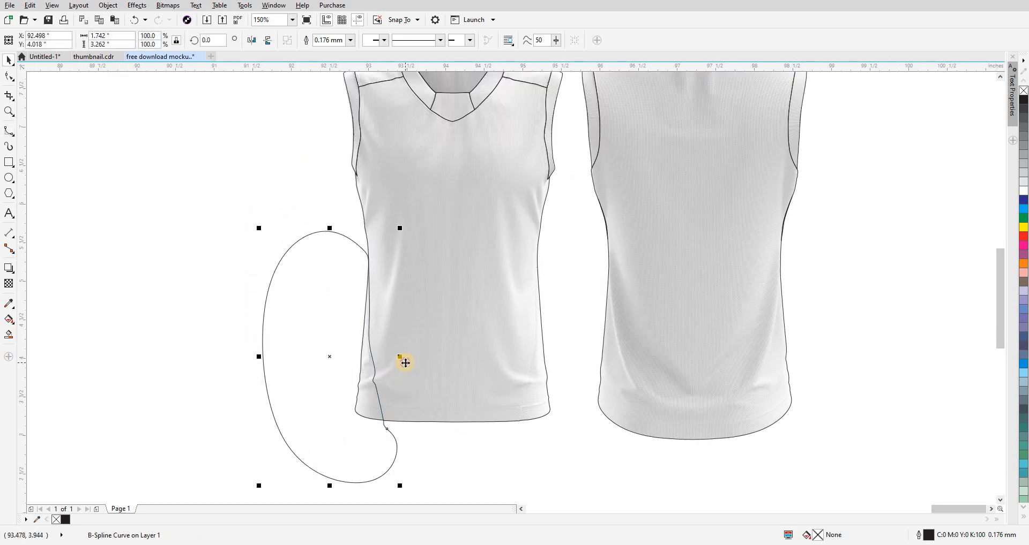
shift+click(406, 363)
key(ctrl+shift+i)
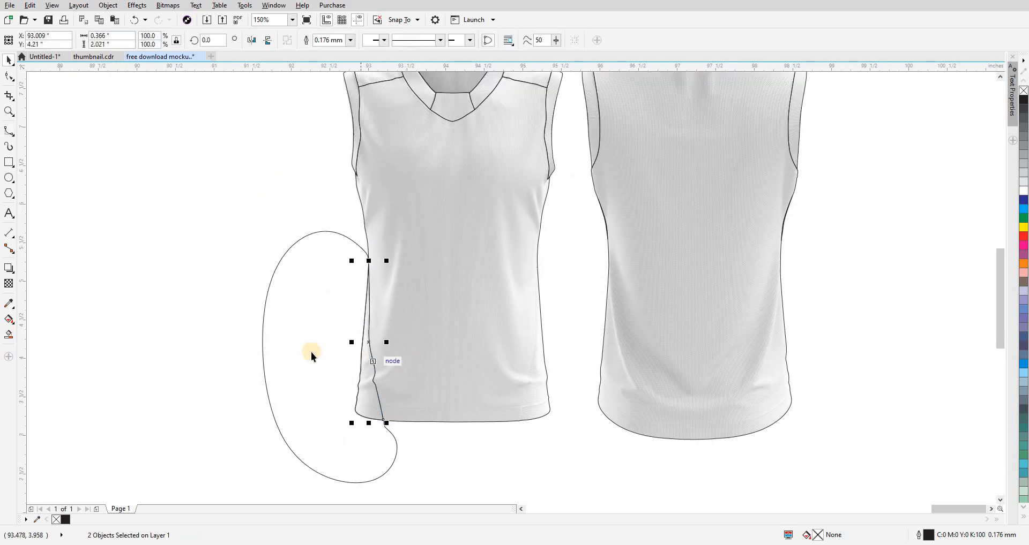
click(311, 351)
key(Delete)
Start a B-spline curve just below the front shirt's hem at the right side seam and trace up to the fold, about 0.4 inches long.
scroll(532, 417, up, 4)
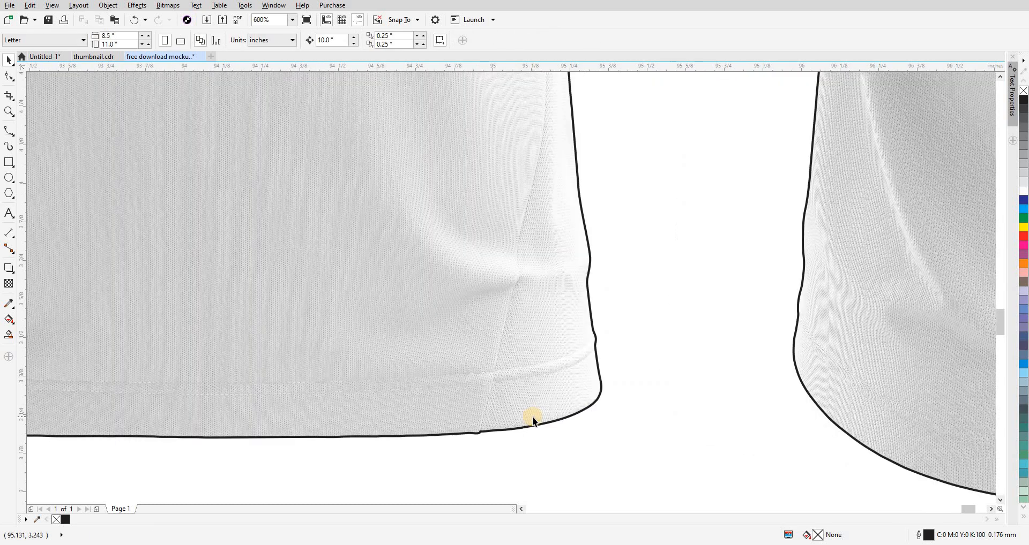
key(space)
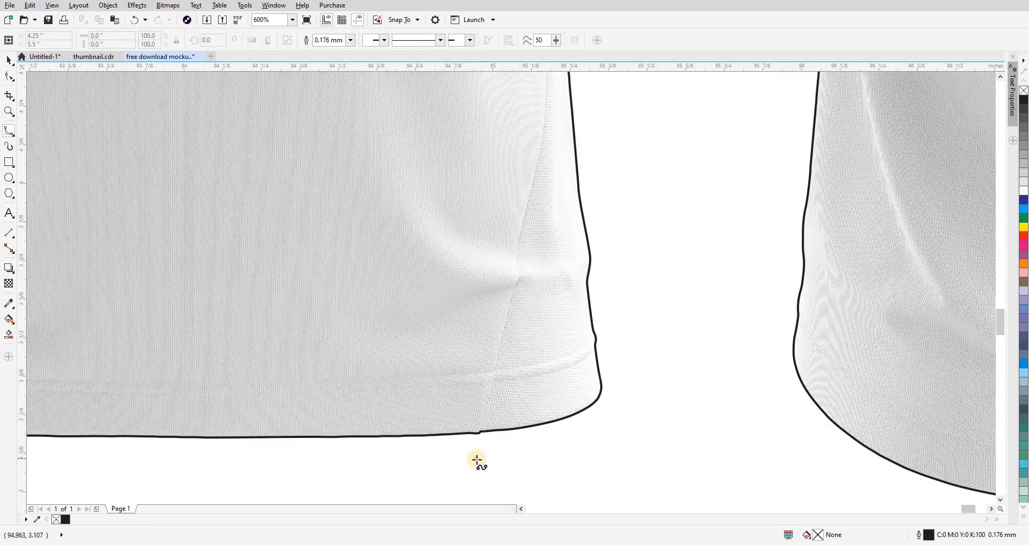
click(478, 457)
scroll(476, 458, up, 2)
click(472, 451)
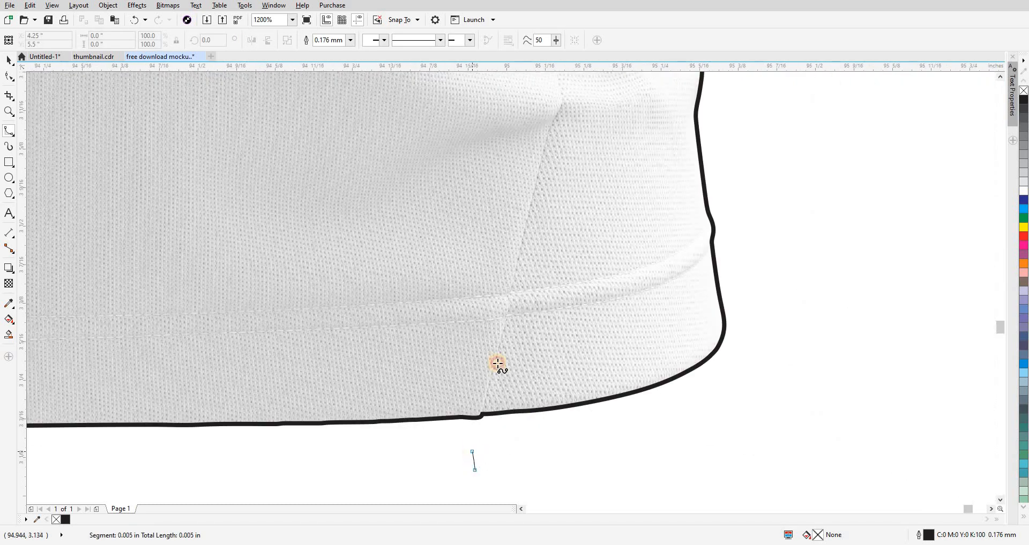
click(498, 356)
click(523, 233)
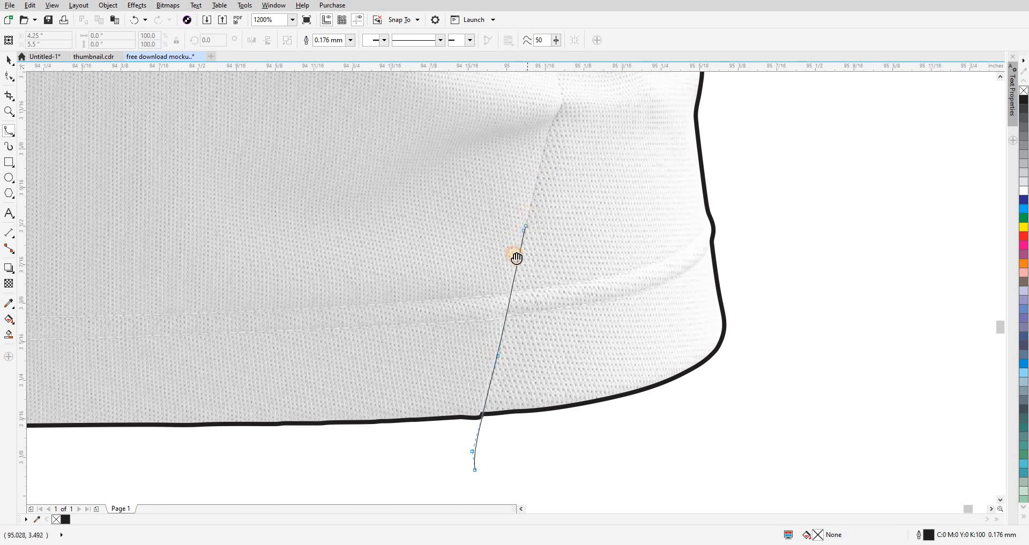
click(465, 345)
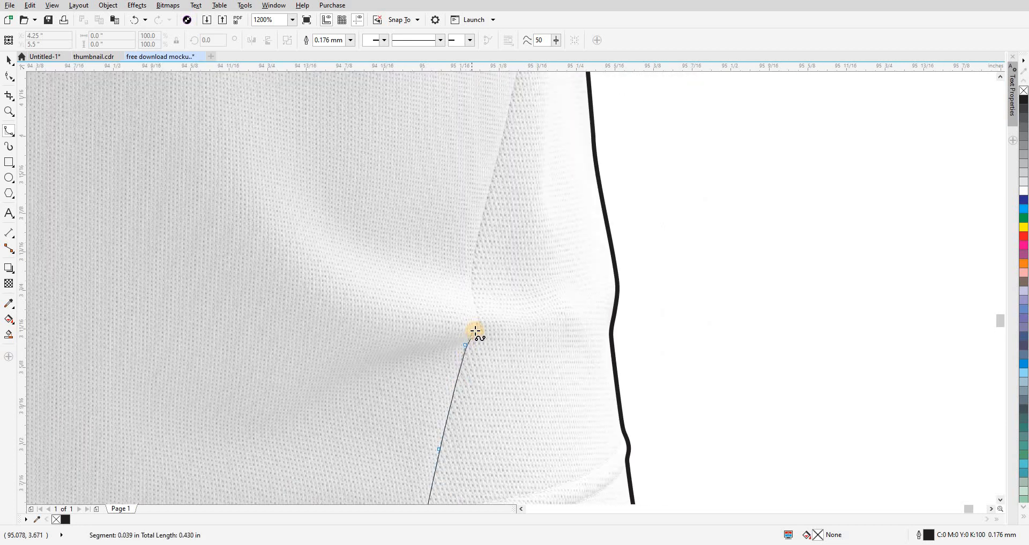
Continue the curve around the fold and up the right side seam, to a total length of about 0.82 inches.
click(475, 329)
click(478, 319)
click(472, 294)
click(470, 270)
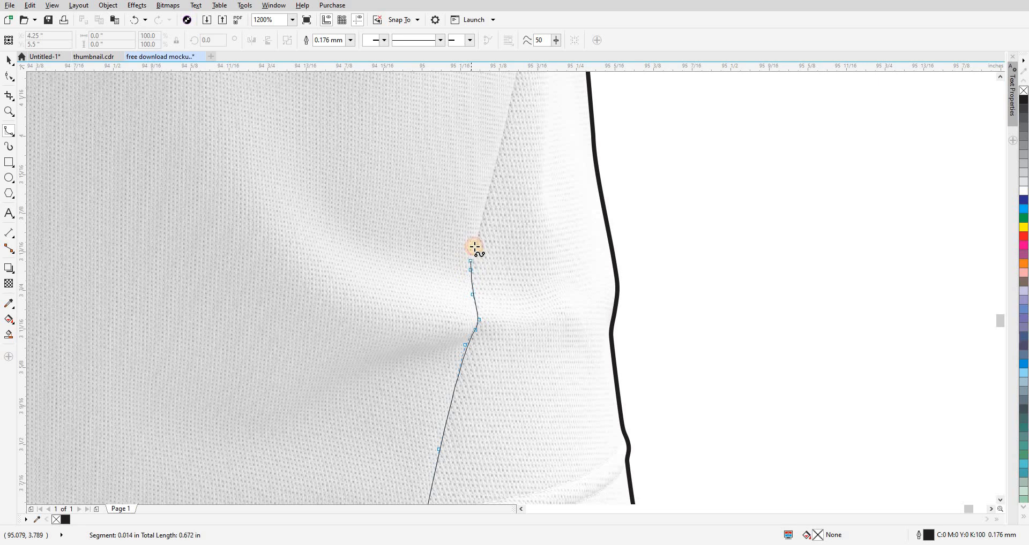
click(475, 244)
click(500, 143)
click(504, 136)
drag(464, 249, 377, 437)
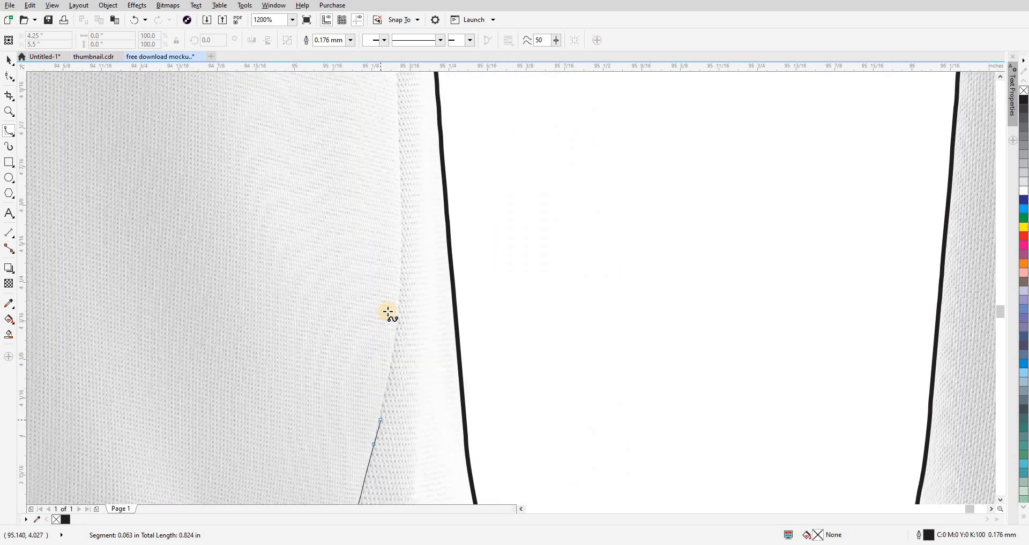
Trace the seam's bend above the fold and its straight stretch upward, to a total length of about 1.22 inches.
click(394, 354)
click(403, 316)
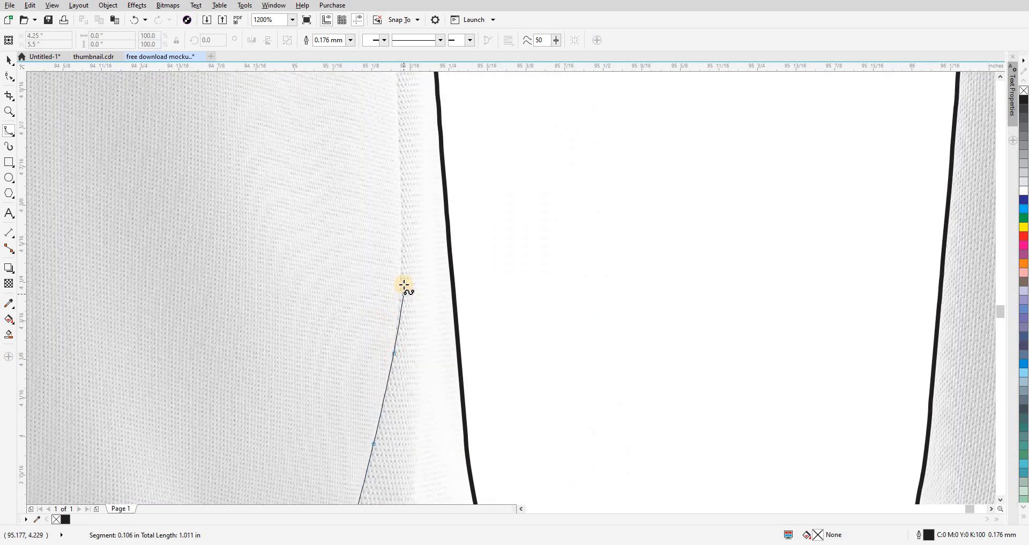
click(402, 272)
click(400, 166)
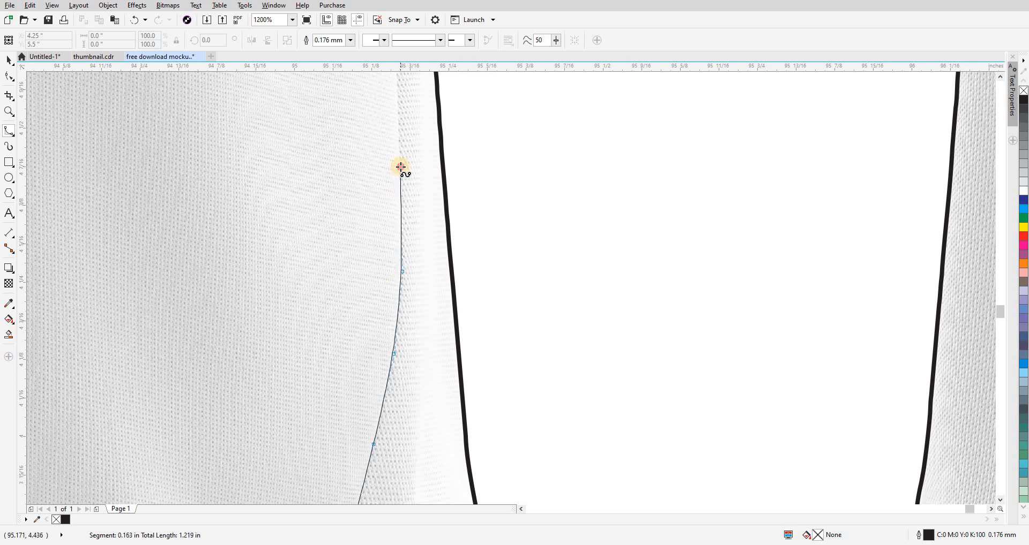
double_click(405, 122)
Follow the right seam up until the curve crosses the shirt's side outline, to a total length of about 1.98 inches.
click(395, 267)
drag(404, 100, 381, 346)
click(380, 322)
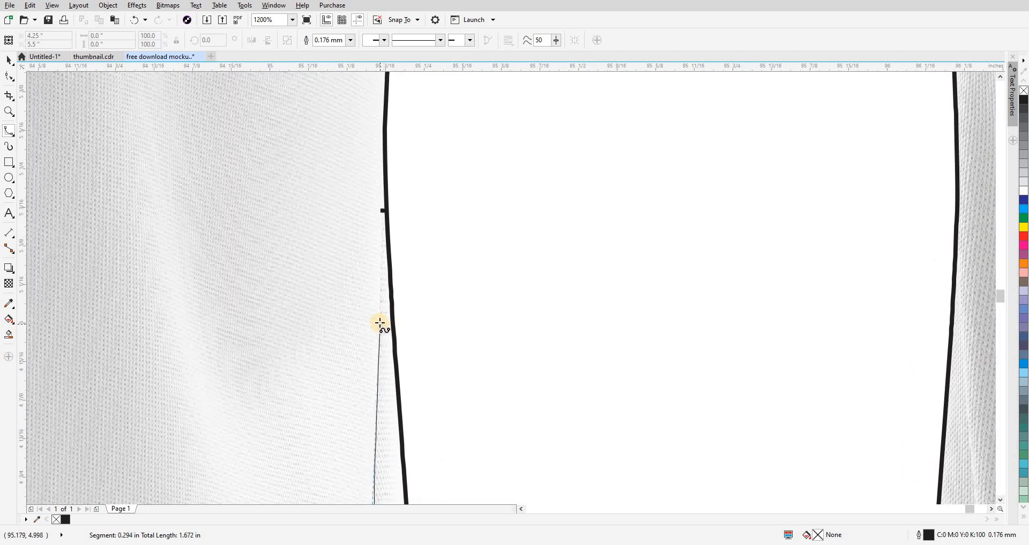
click(385, 170)
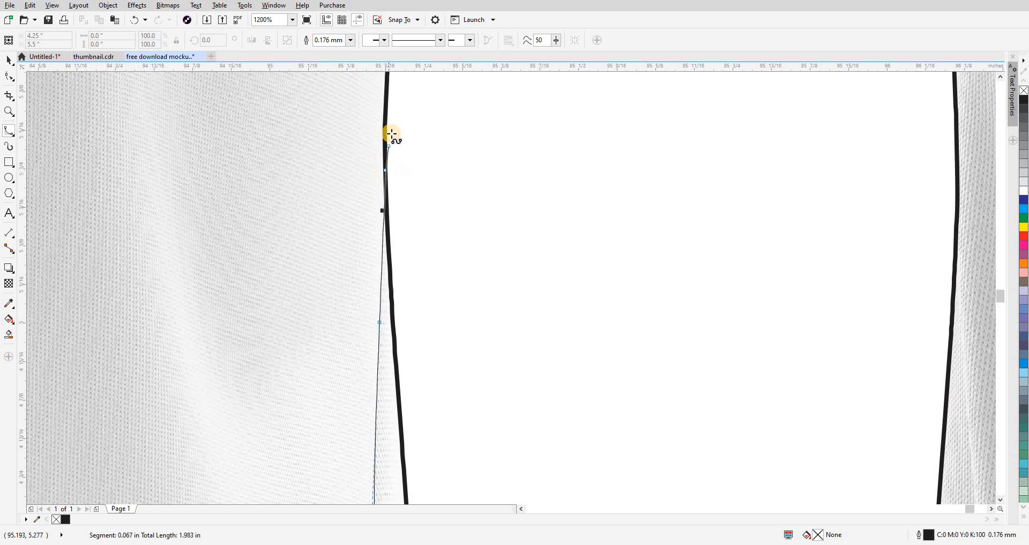
click(396, 131)
Loop the curve around outside the shirt's right side and close it below the hem, about 0.64 by 2.39 inches overall.
scroll(554, 133, down, 2)
click(552, 133)
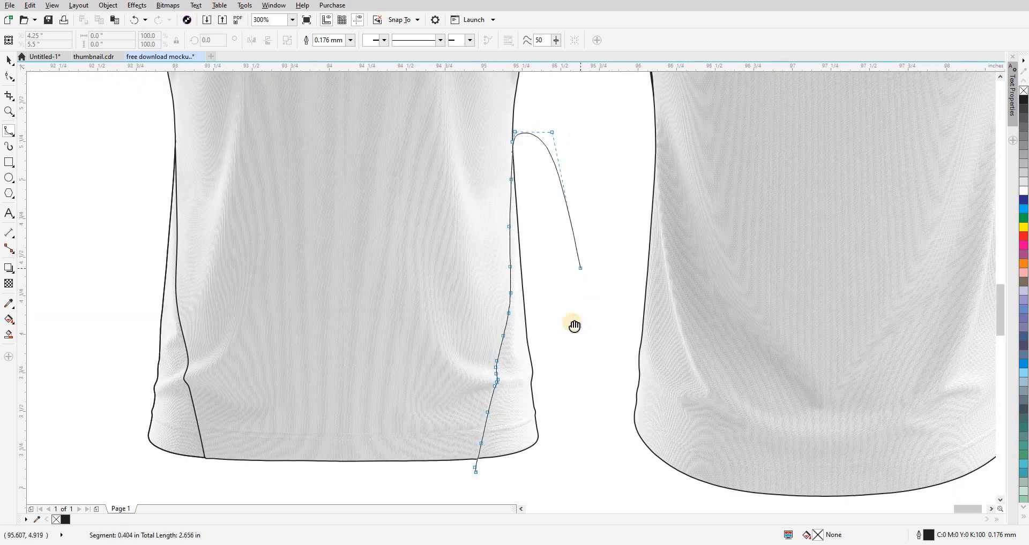
drag(574, 323, 562, 160)
click(567, 243)
click(553, 328)
click(475, 348)
click(462, 310)
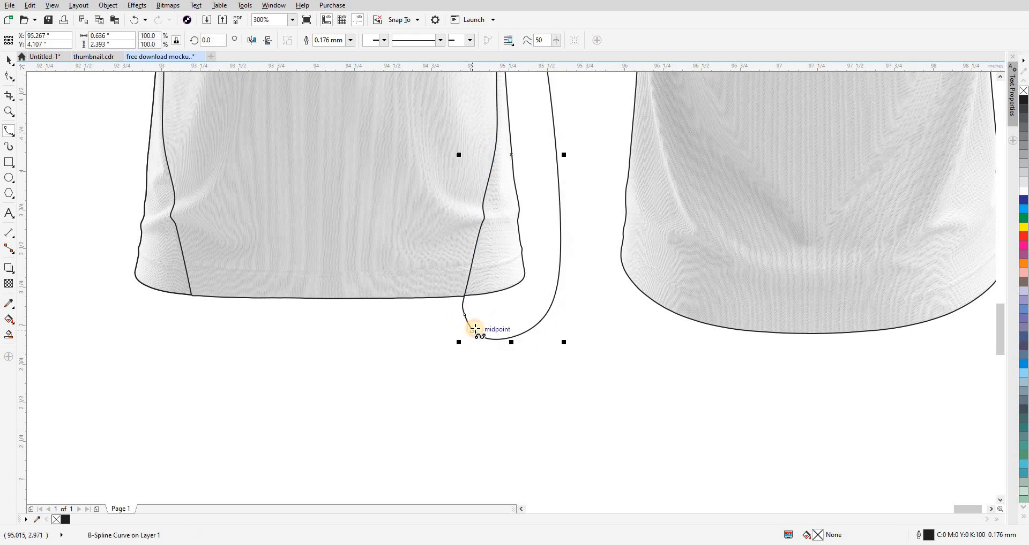
Intersect the closed loop with the front shirt outline to make the right side panel, about 0.39 by 2.02 inches, and delete the loop.
scroll(476, 327, down, 1)
scroll(467, 315, down, 2)
key(space)
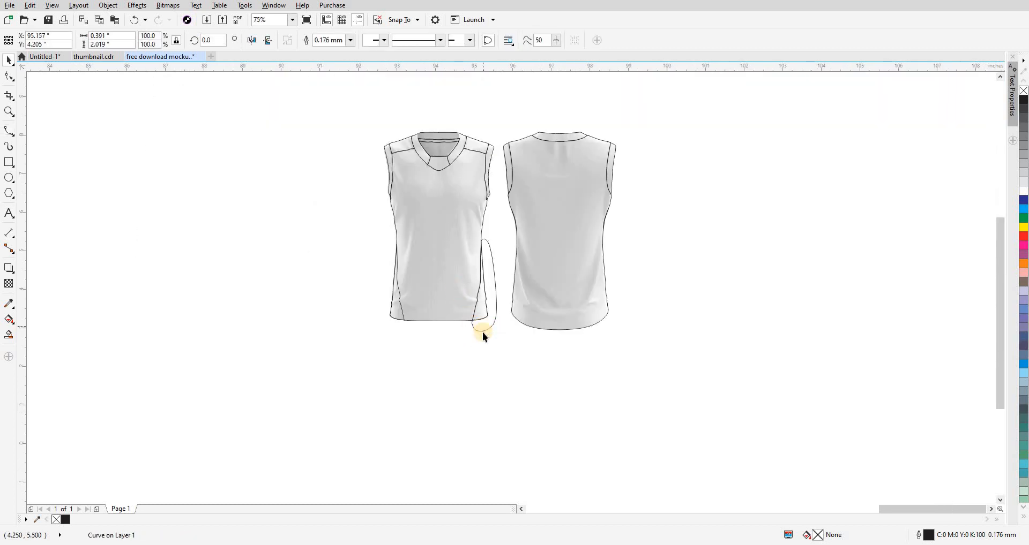
click(493, 350)
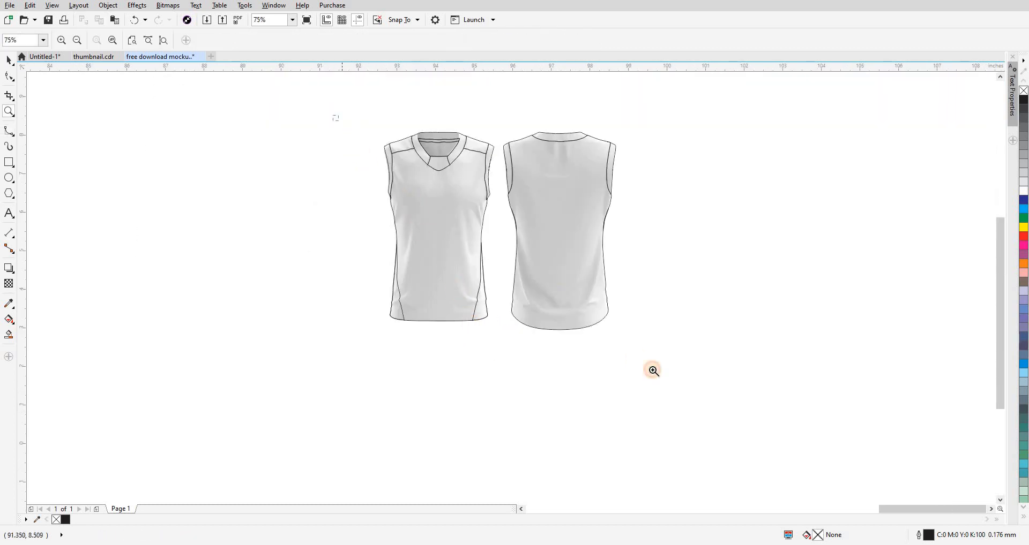
scroll(643, 371, up, 1)
drag(537, 335, 553, 359)
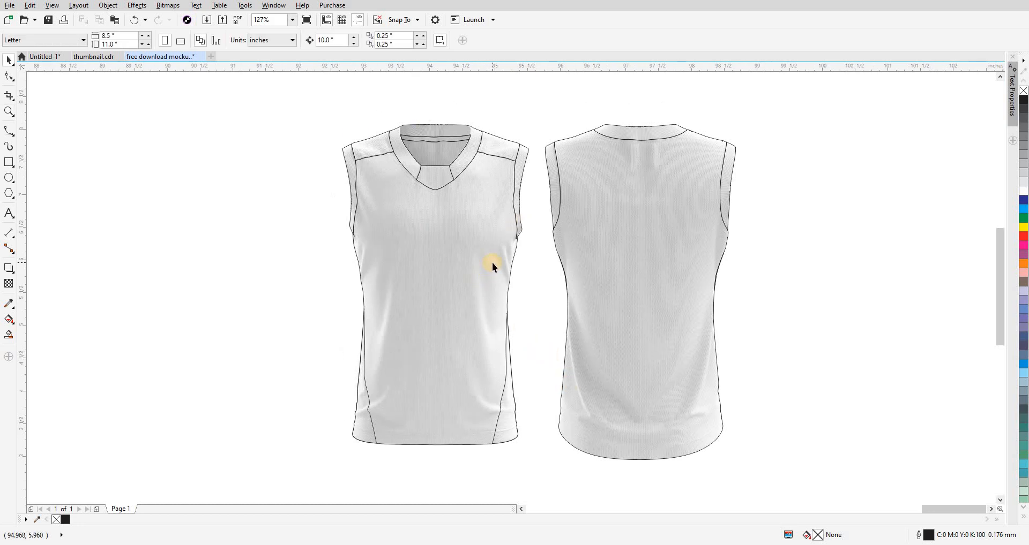
scroll(492, 262, down, 1)
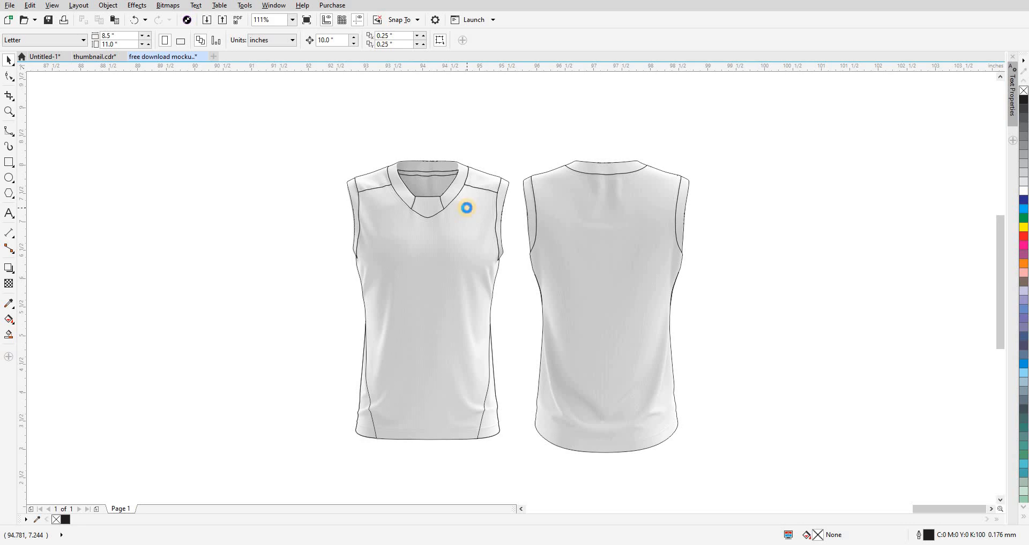
Move the logos, player number and dot patterns together 30 inches right, next to the shirt mockups.
scroll(466, 208, down, 6)
drag(367, 213, 596, 235)
scroll(597, 235, down, 5)
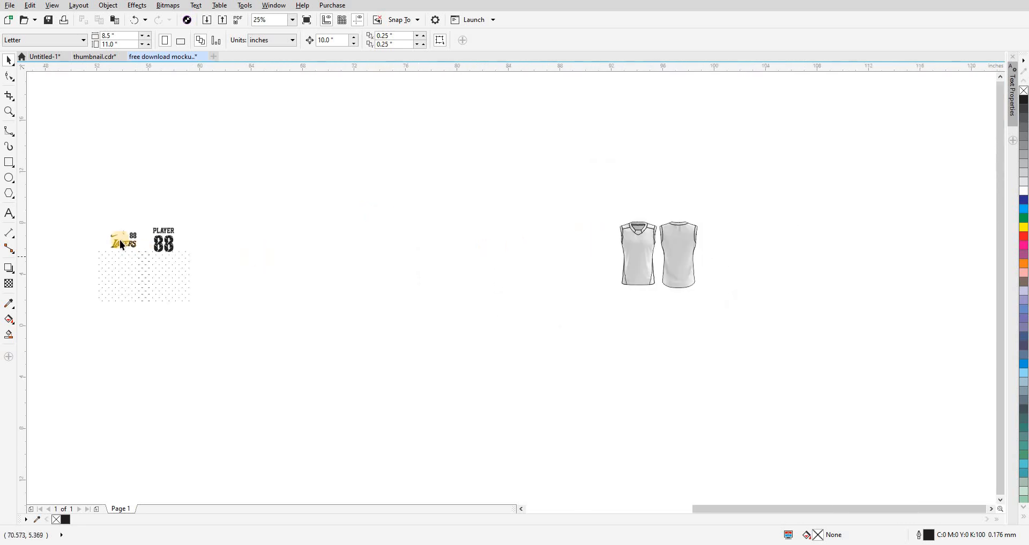
drag(84, 204, 276, 341)
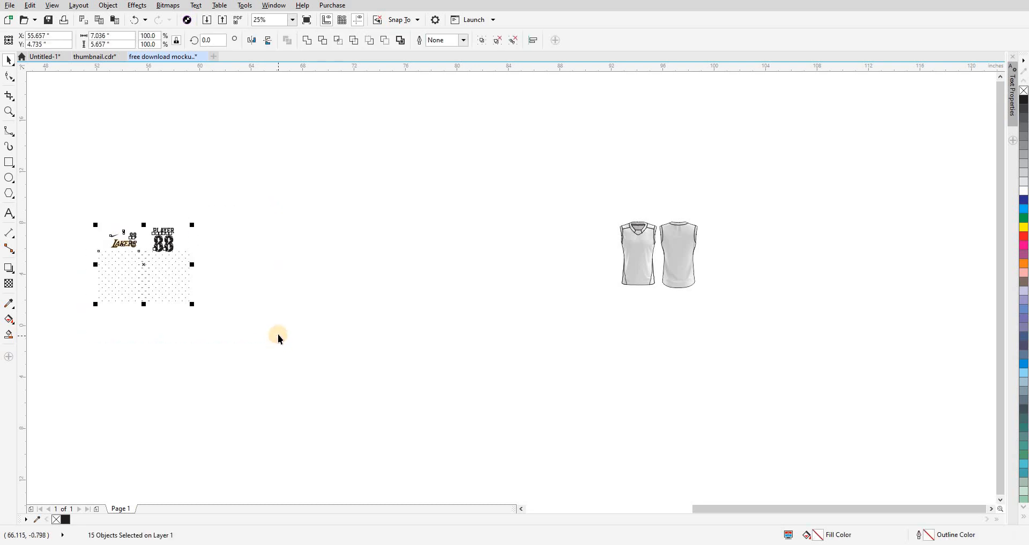
key(Right)
key(Right)
key(Right)
click(622, 355)
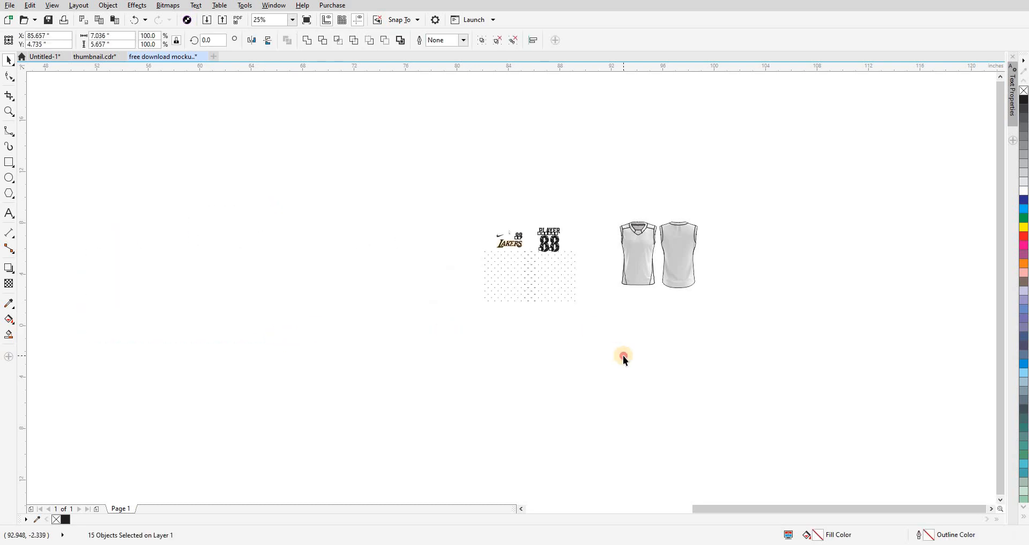
Shift all the logo and pattern artwork 10 inches left, and move the front body panel 10 inches left, off the shirt.
scroll(662, 352, up, 4)
drag(678, 339, 734, 427)
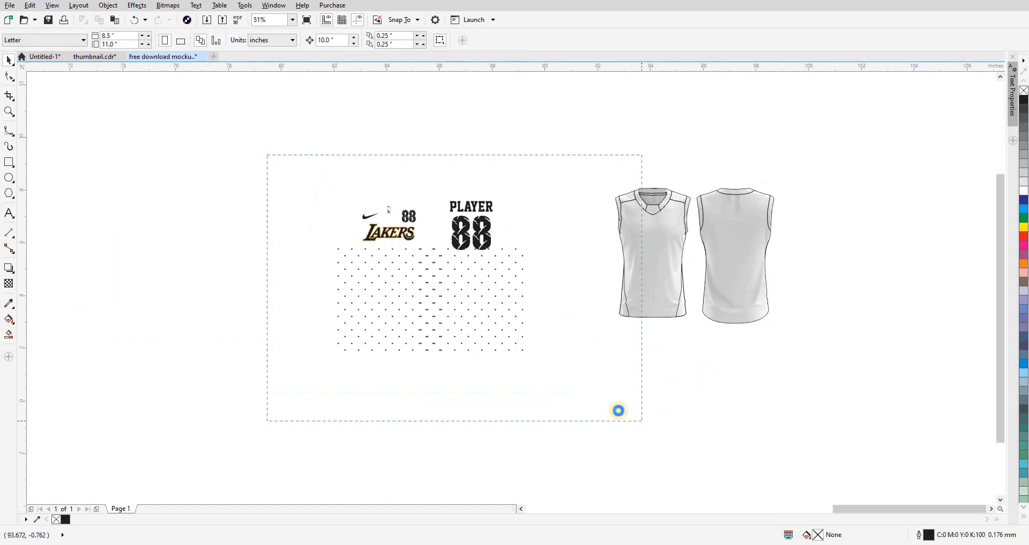
drag(619, 411, 605, 402)
key(Left)
key(Right)
click(494, 414)
drag(542, 418, 242, 162)
key(Left)
click(641, 248)
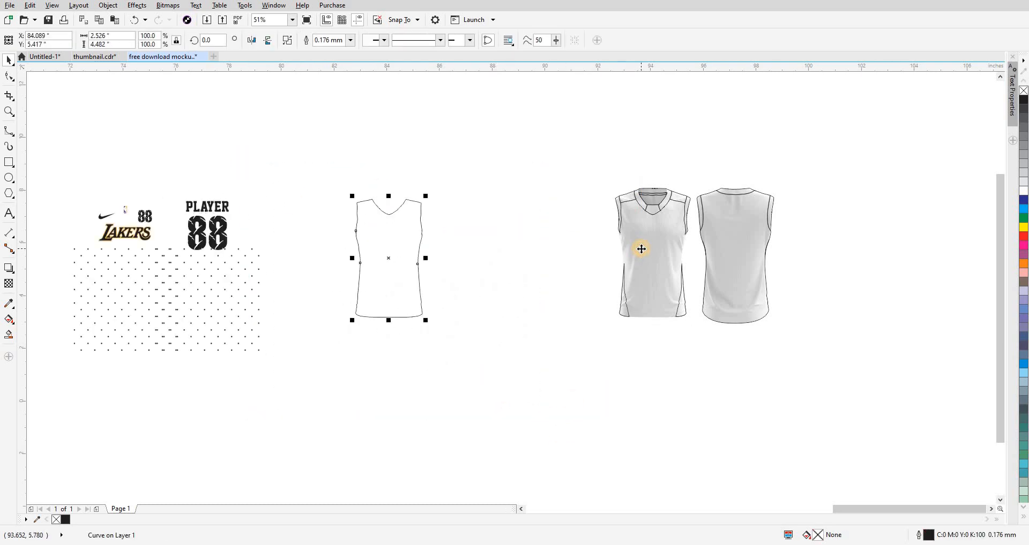
click(521, 343)
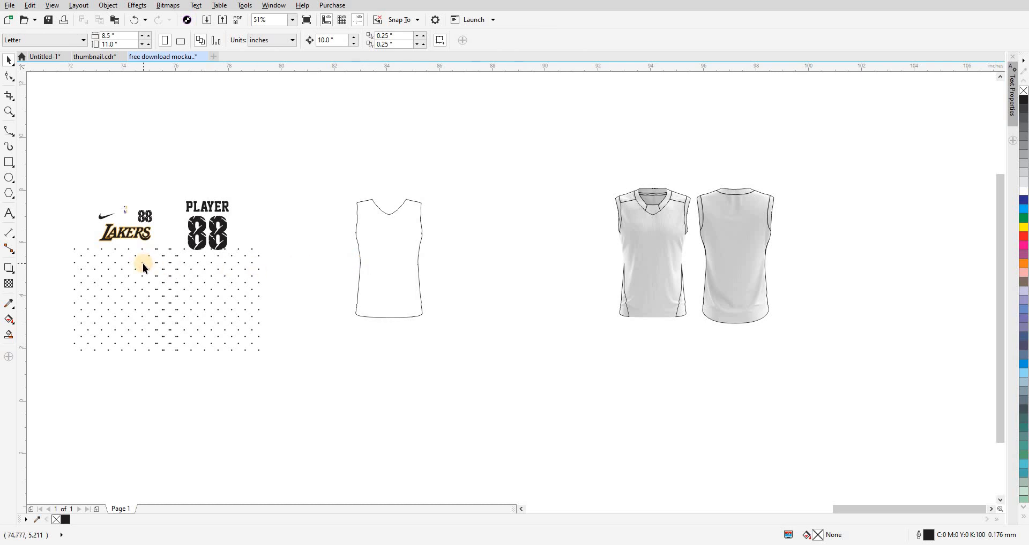
Place the front dot pattern inside the lower part of the front body panel as a PowerClip.
drag(142, 264, 478, 336)
click(479, 336)
right_click(437, 310)
click(463, 265)
click(407, 248)
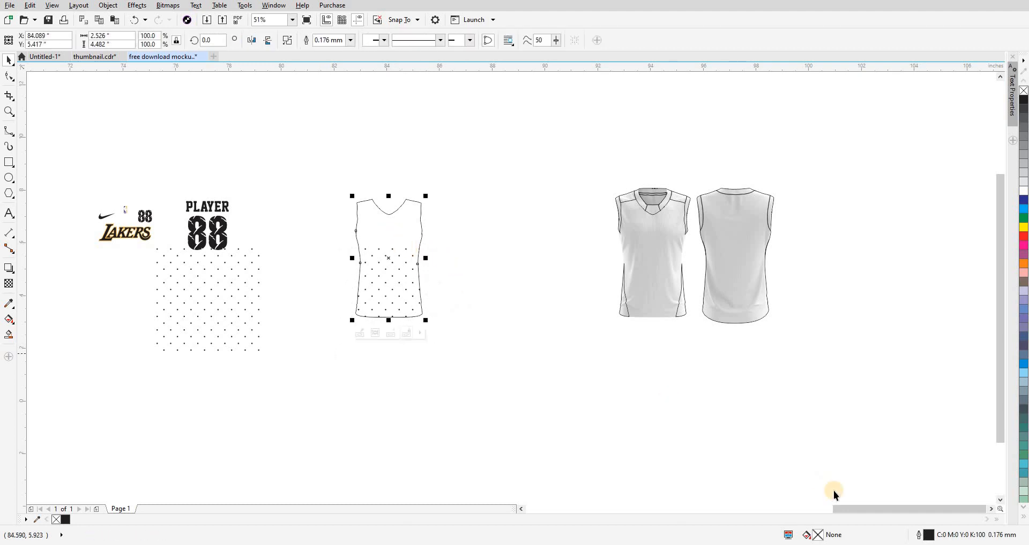
Fill the front body panel with a 90° linear fountain fill from white at the hem to orange at the shoulders, scaled to 19.248%.
double_click(816, 536)
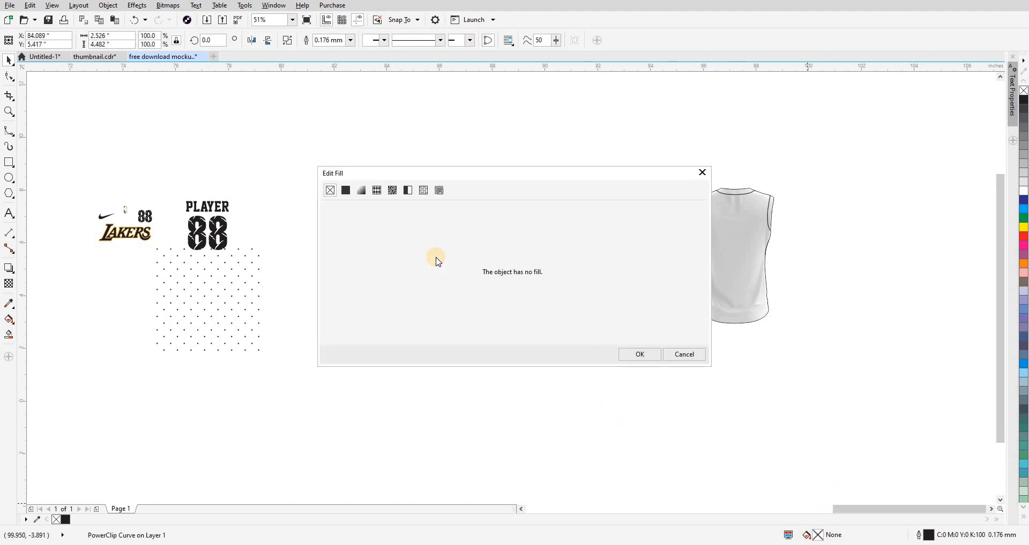
click(682, 356)
key(F11)
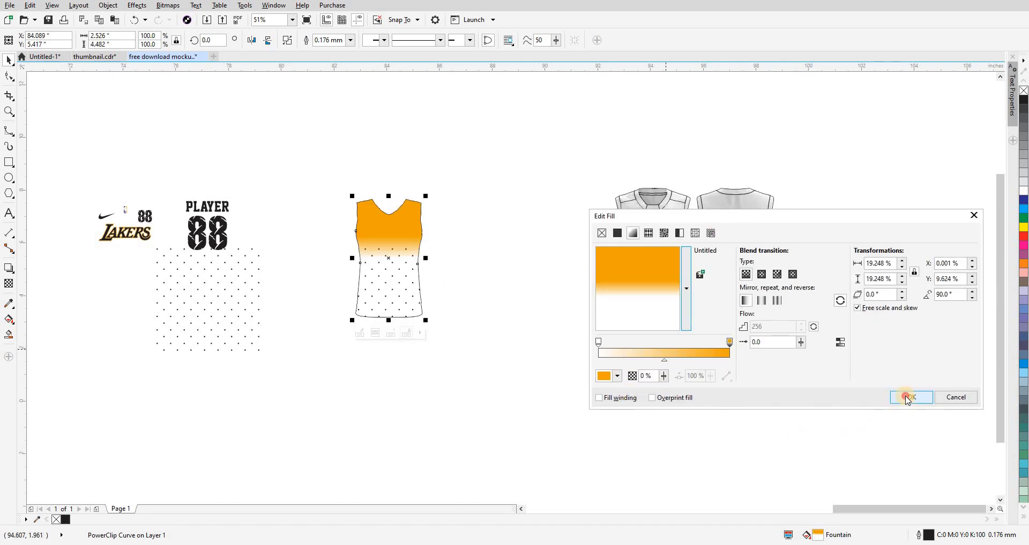
click(907, 398)
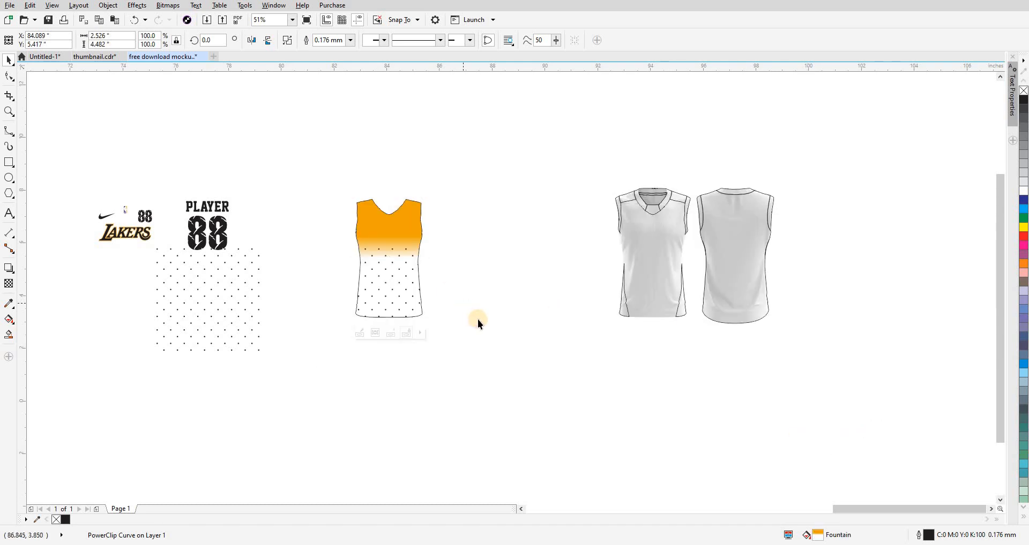
click(477, 319)
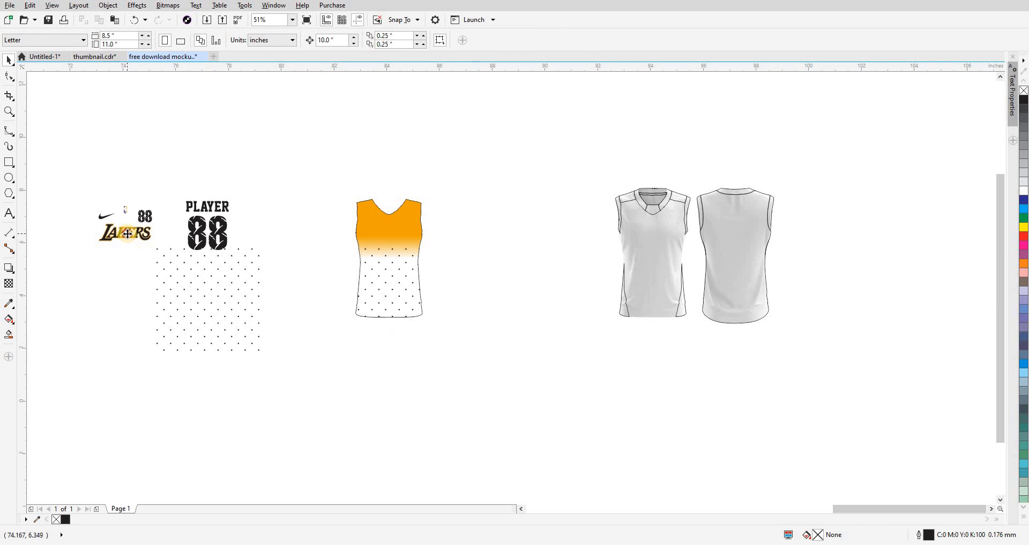
Move the Lakers wordmark 10 inches right onto the chest of the front body panel.
click(127, 233)
drag(81, 251, 390, 233)
click(92, 214)
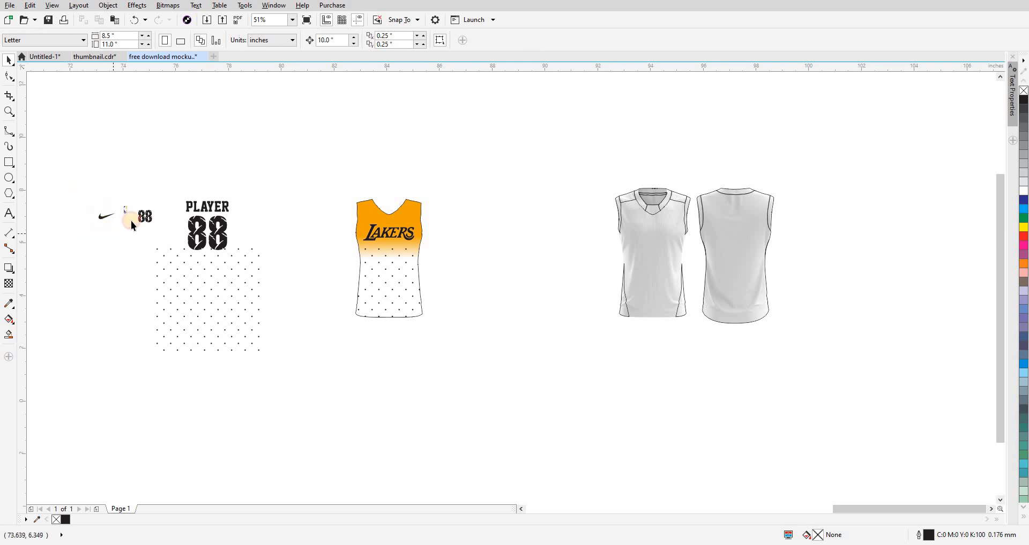
Move the small number 88 and the Nike swoosh 10 inches right, above the wordmark on the front body panel.
drag(137, 219, 401, 222)
drag(126, 231, 126, 233)
drag(106, 216, 370, 217)
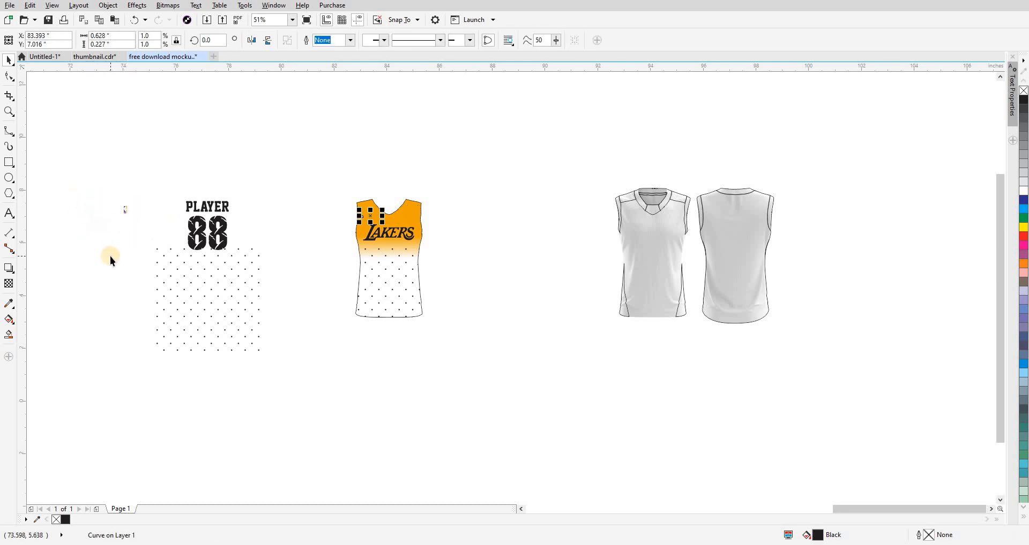
click(111, 256)
click(384, 280)
click(108, 200)
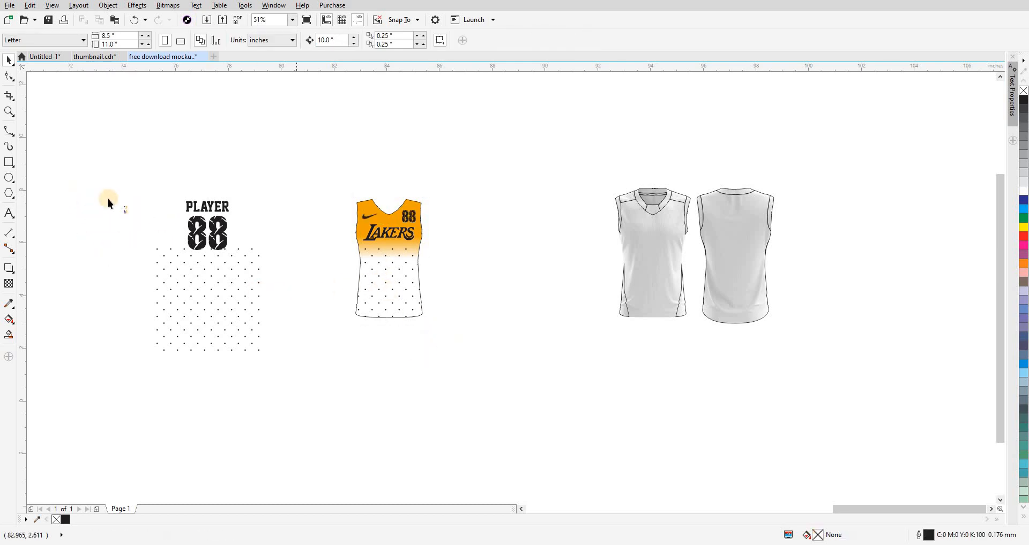
Move the V-neck insert panel 10 inches left off the shirt and the NBA logo 10 inches right onto it.
drag(282, 387, 343, 425)
click(335, 388)
drag(223, 223, 199, 220)
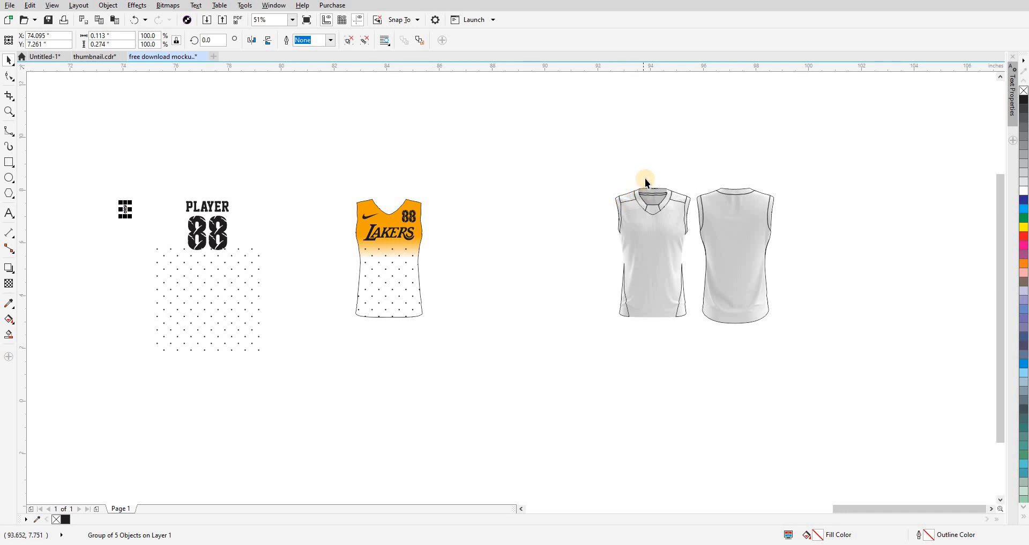
drag(662, 221, 664, 221)
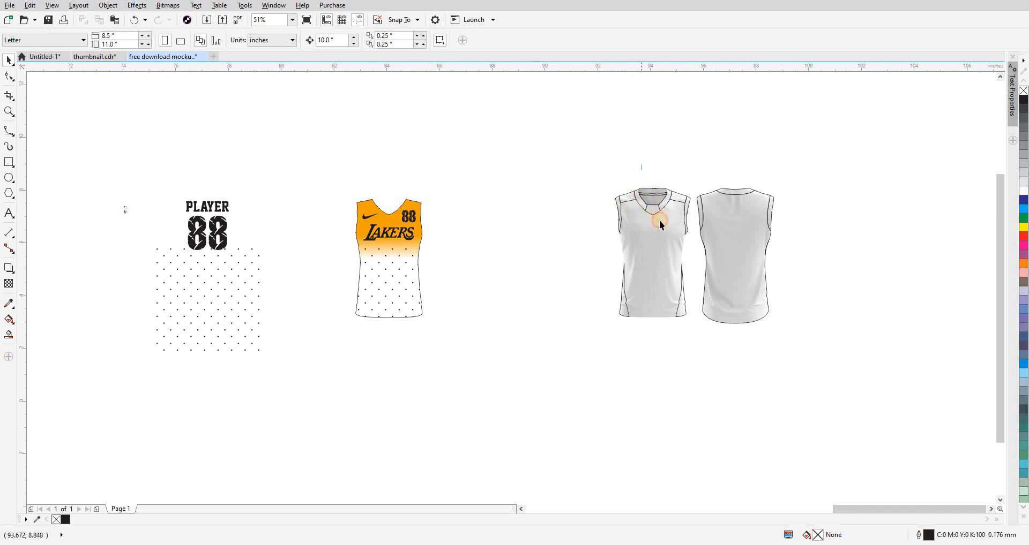
key(Left)
drag(78, 188, 146, 247)
key(Right)
scroll(390, 205, up, 8)
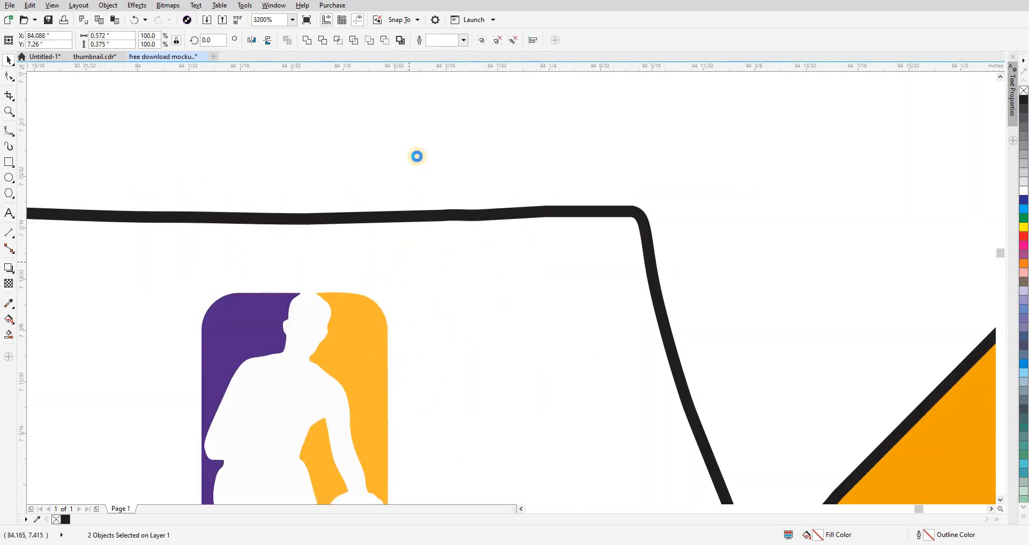
scroll(429, 227, down, 8)
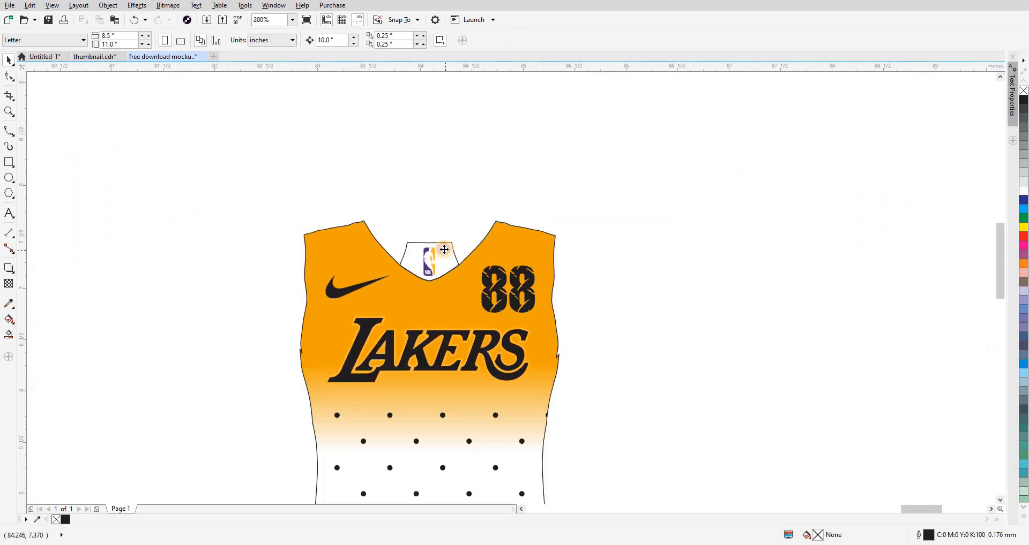
Fill the V-neck insert panel behind the NBA logo with black.
click(442, 251)
click(66, 520)
click(252, 257)
scroll(261, 256, down, 4)
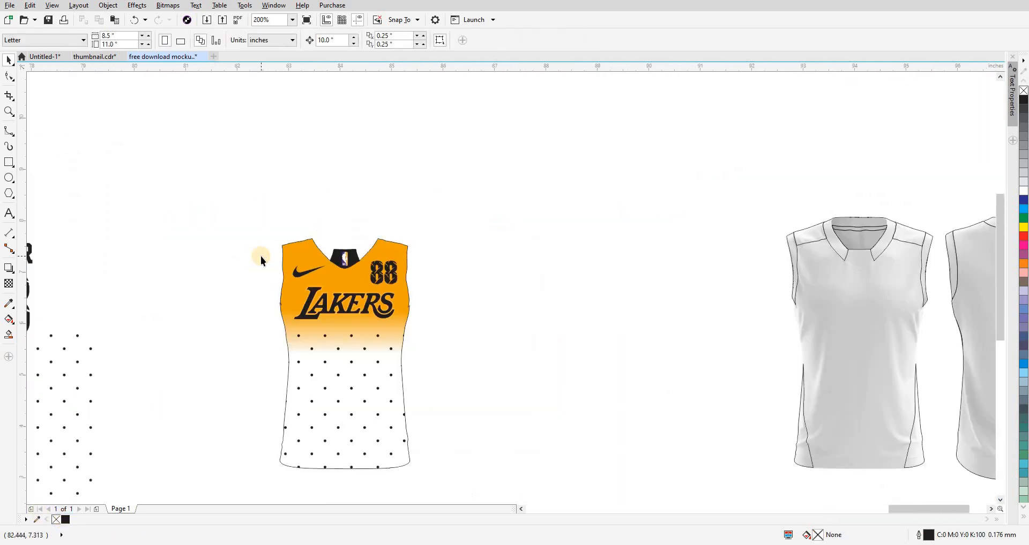
Fill the front shirt's left armhole trim and both lower side panels with the same black.
drag(535, 289, 535, 294)
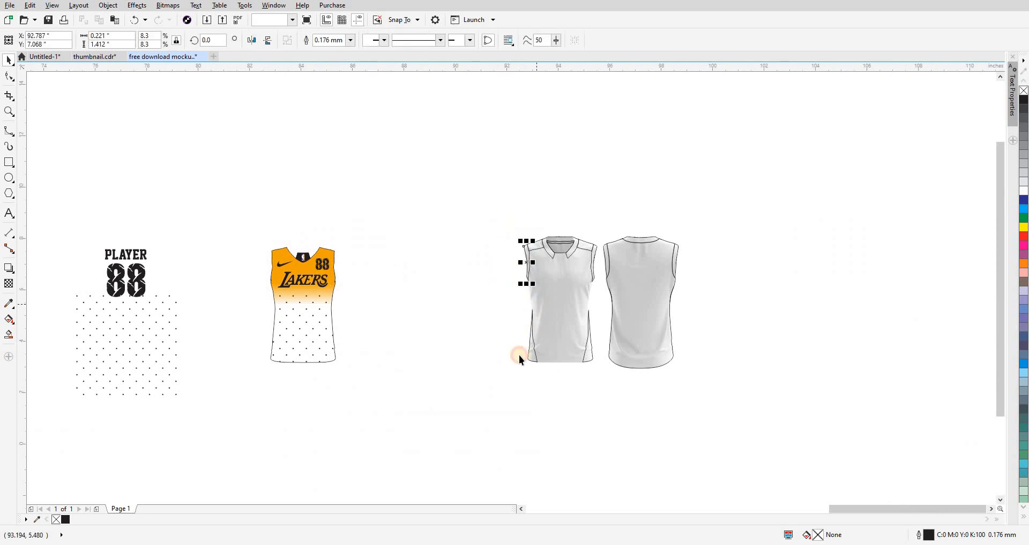
key(ctrl+r)
drag(513, 378, 548, 306)
key(ctrl+r)
drag(574, 390, 596, 285)
key(ctrl+r)
Fill the front shirt's shoulder yokes and remaining armhole trim with black.
scroll(589, 273, up, 4)
scroll(598, 272, down, 1)
scroll(600, 269, up, 1)
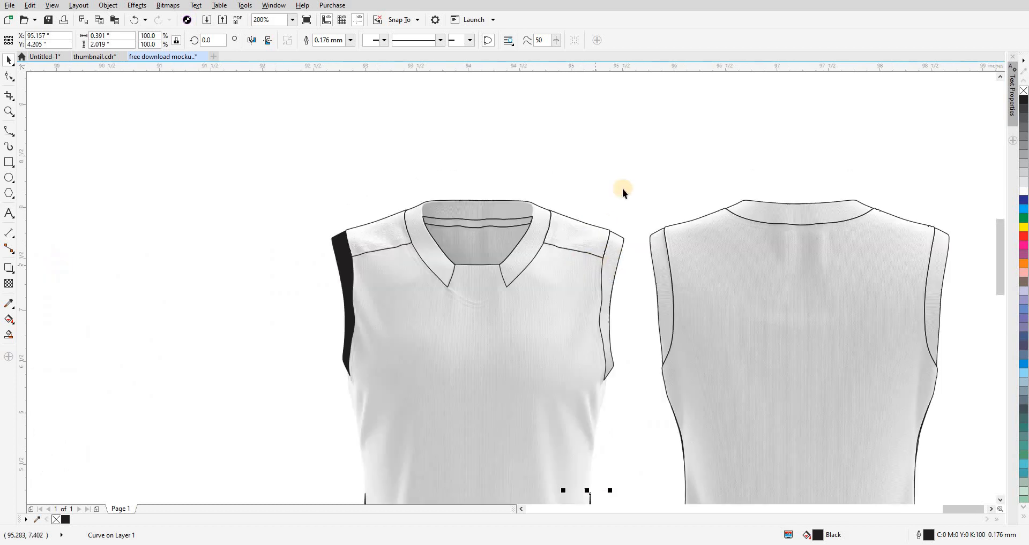
drag(626, 172, 541, 272)
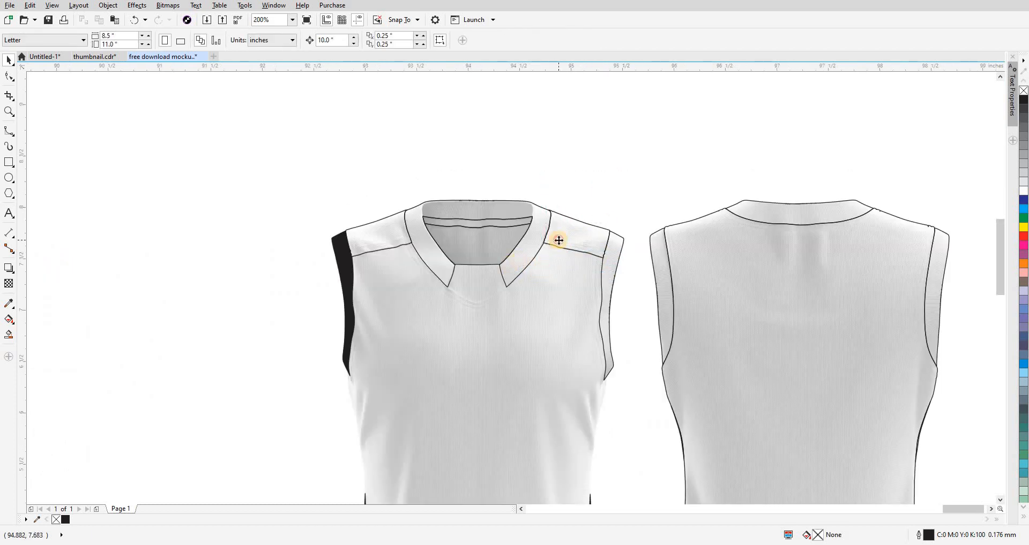
click(559, 241)
key(ctrl+r)
click(604, 290)
key(ctrl+r)
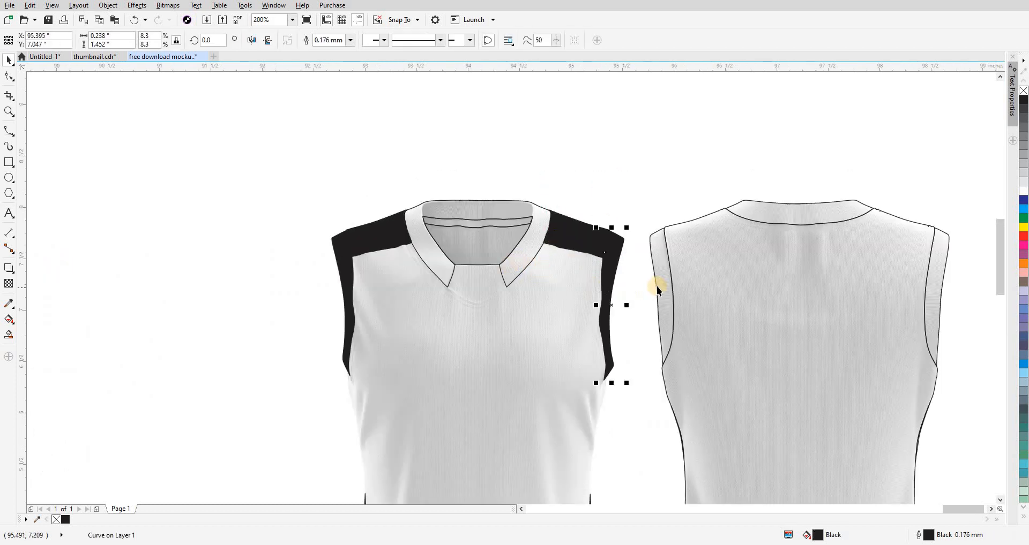
Fill both armhole trims and the neckband of the back shirt with black.
click(658, 290)
key(ctrl+r)
click(780, 216)
key(ctrl+r)
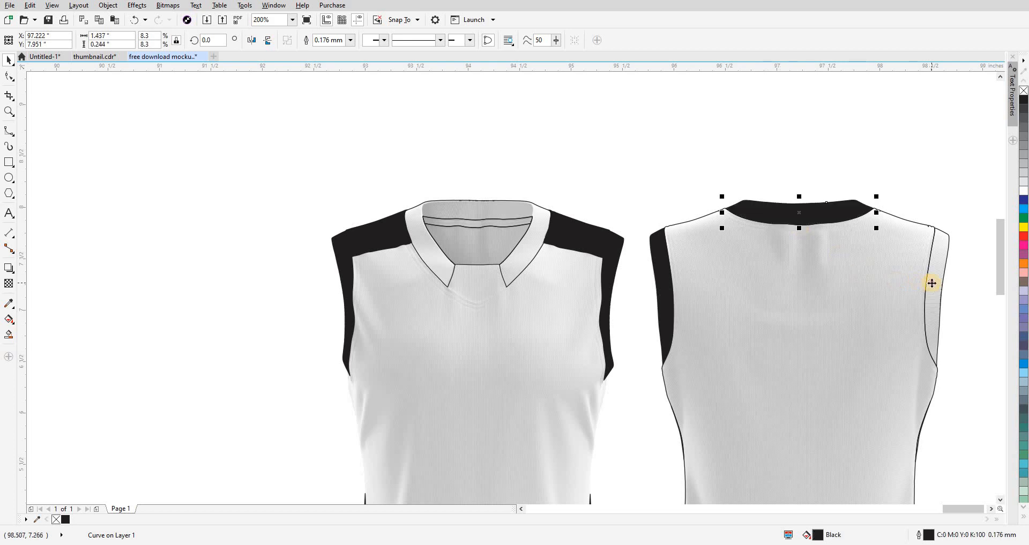
click(931, 283)
key(ctrl+r)
scroll(597, 189, down, 2)
key(Escape)
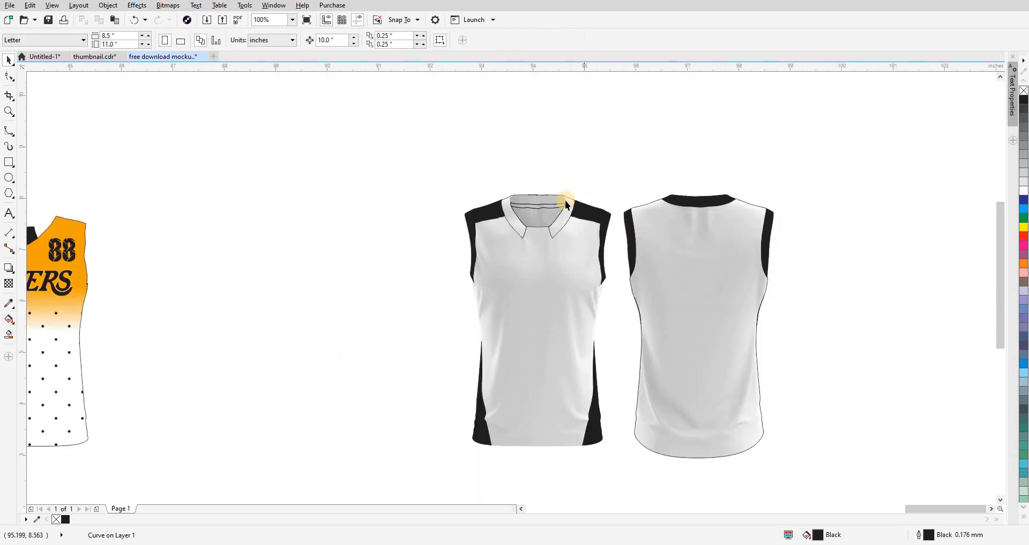
Fill the front shirt's collar pieces and neckband with black.
drag(539, 223, 710, 231)
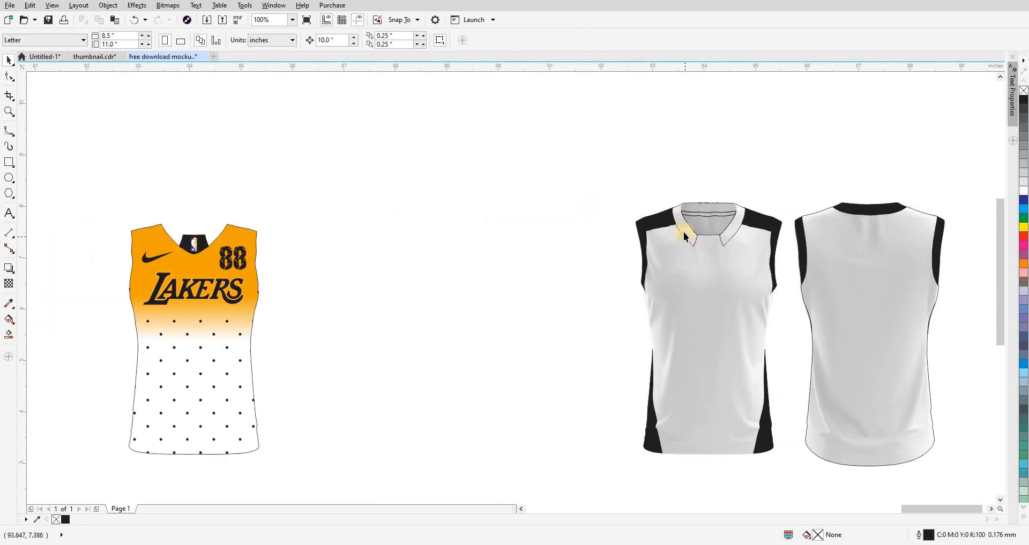
click(677, 214)
key(ctrl+r)
key(Escape)
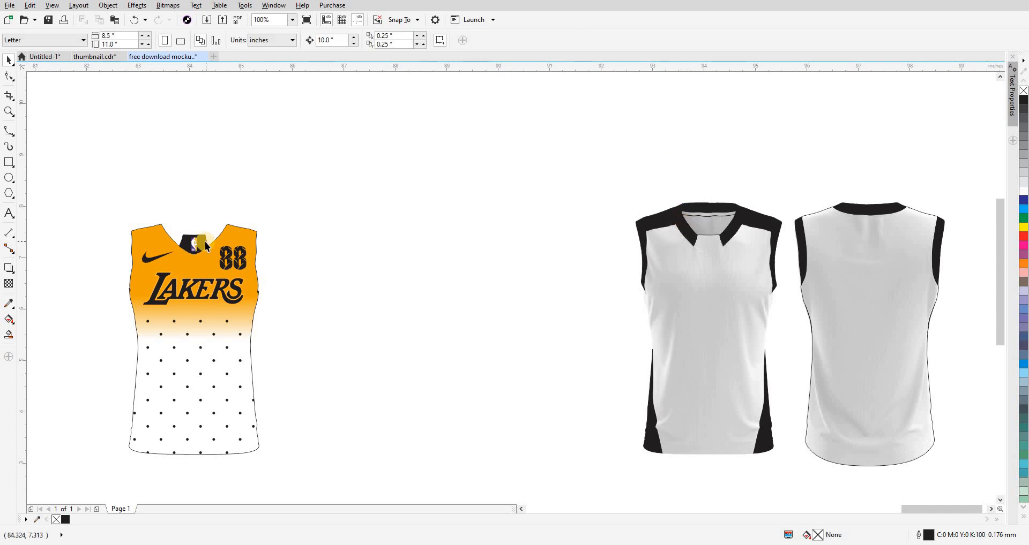
Move the black V-neck insert and the NBA logo 10 inches right into the front shirt's collar.
click(204, 242)
key(Right)
drag(188, 207, 202, 266)
key(Right)
key(Escape)
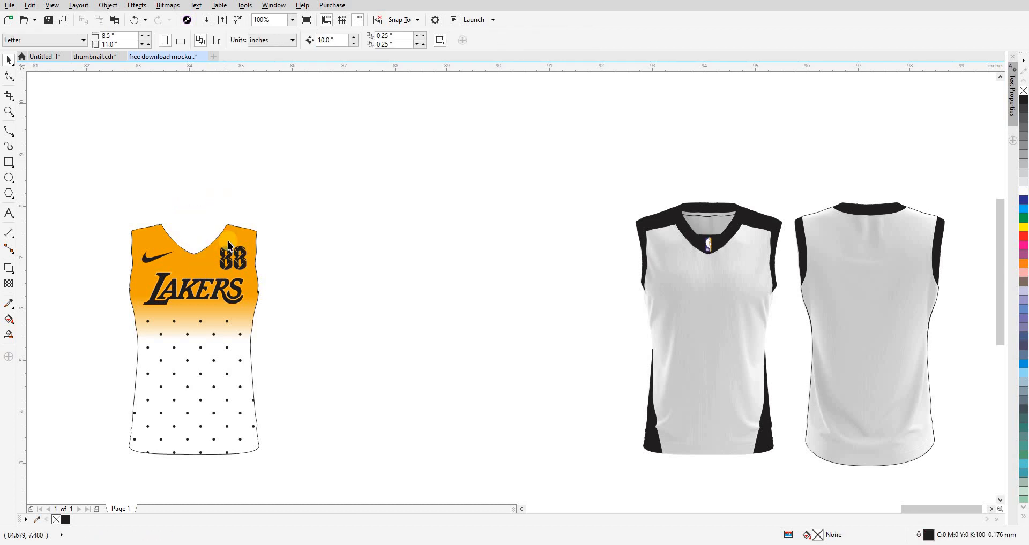
click(715, 288)
key(Left)
key(ctrl+z)
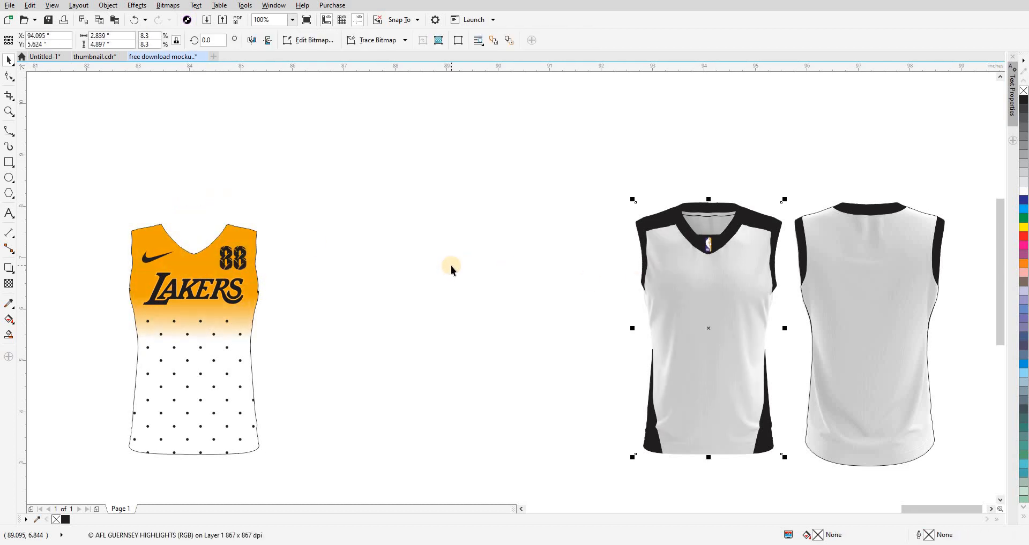
Move the back body panel outline 10 inches left off the shirt image, beside the finished front panel.
scroll(451, 265, down, 2)
click(313, 312)
click(390, 337)
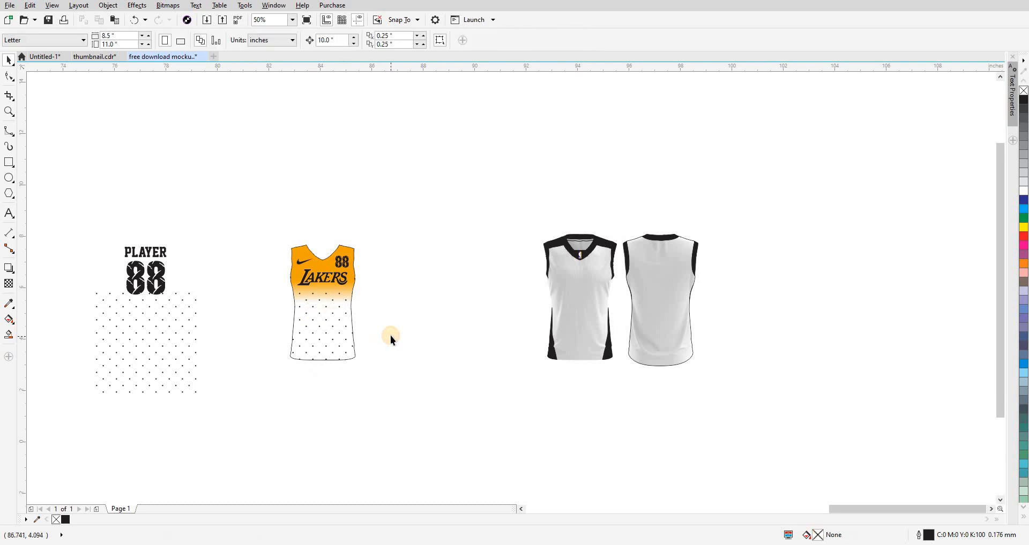
click(648, 325)
key(Left)
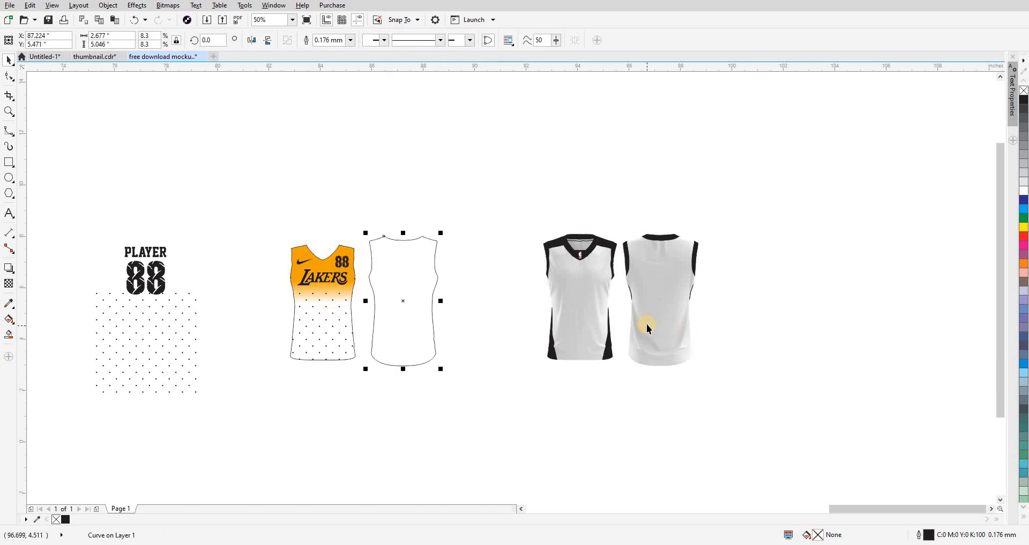
click(441, 405)
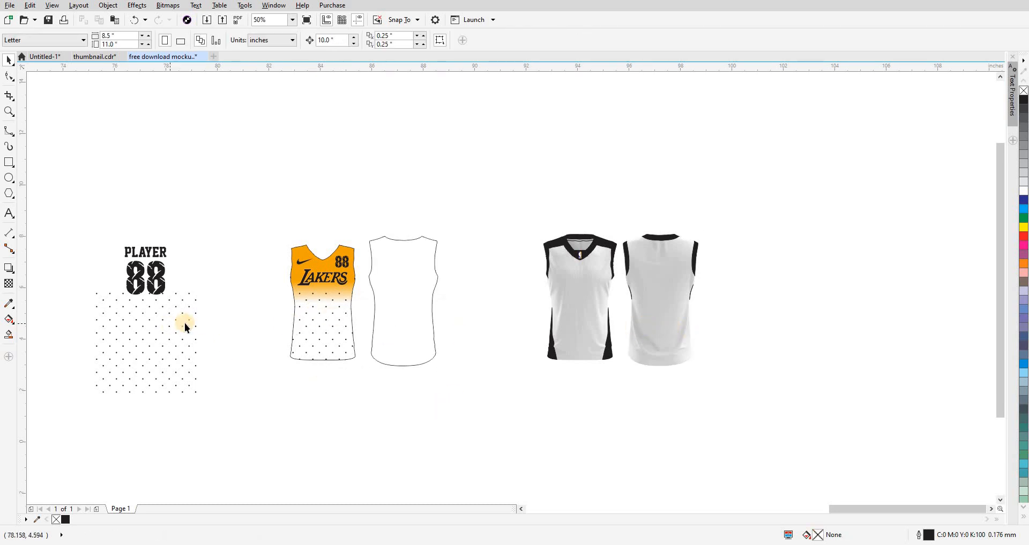
PowerClip the dot pattern inside the back body panel so it covers the lower half.
drag(187, 320, 455, 380)
click(453, 378)
key(ctrl+1)
click(407, 321)
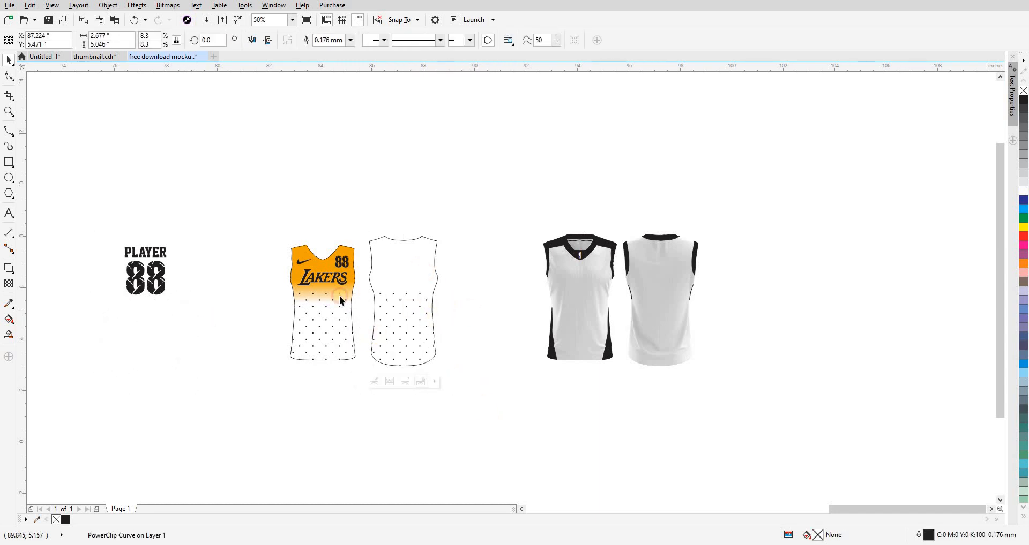
click(391, 307)
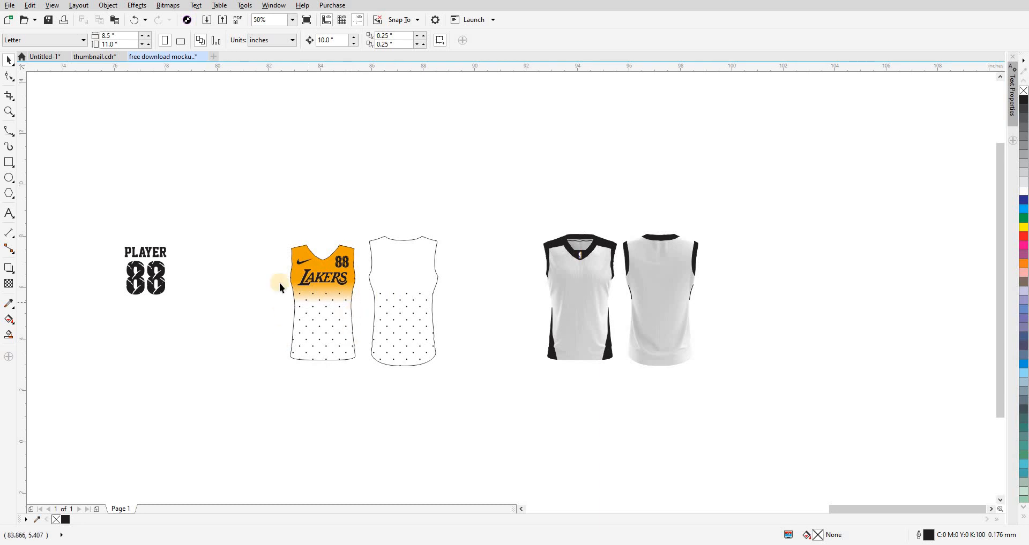
Copy the front body panel's orange-to-white fountain fill onto the back body panel.
click(405, 327)
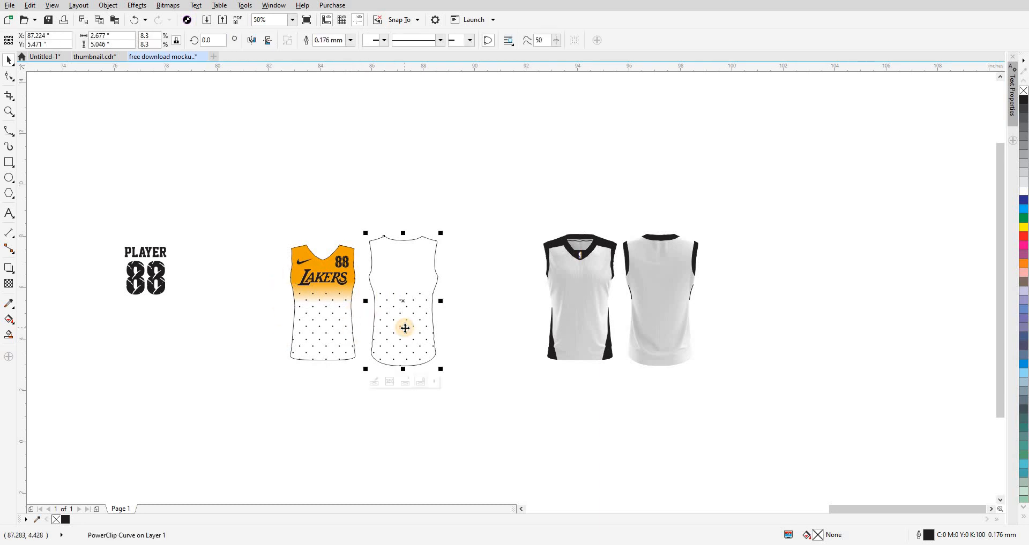
key(g)
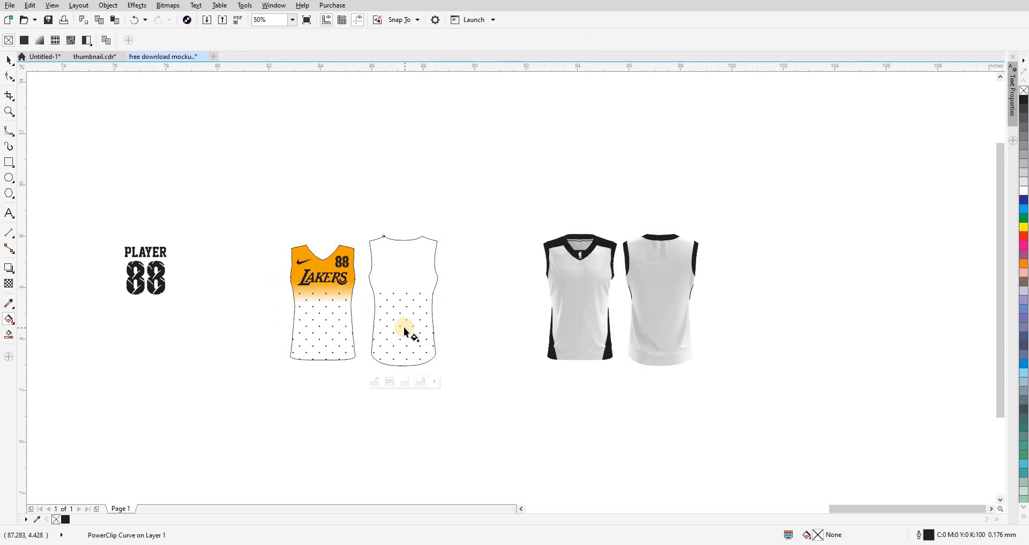
click(107, 41)
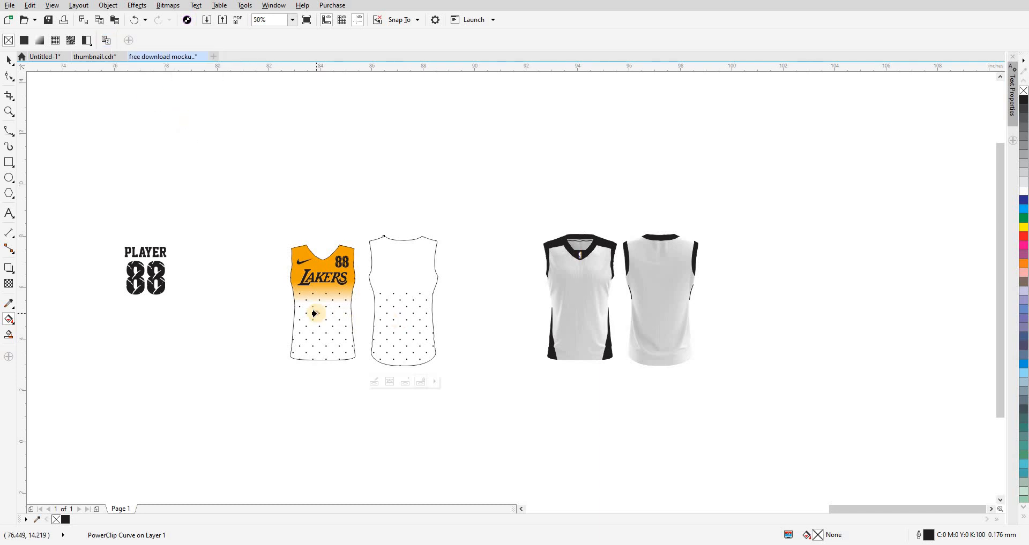
click(314, 313)
click(9, 61)
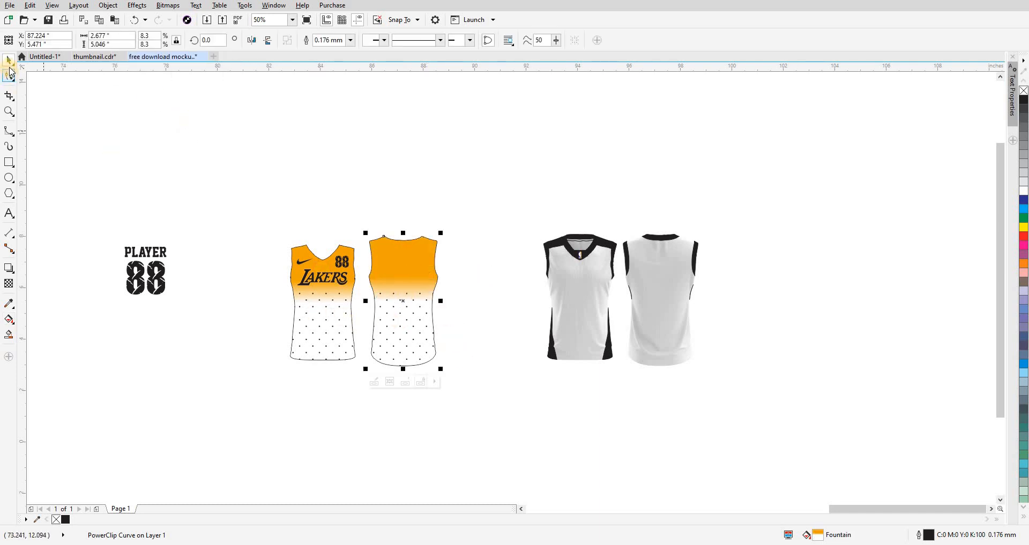
click(213, 142)
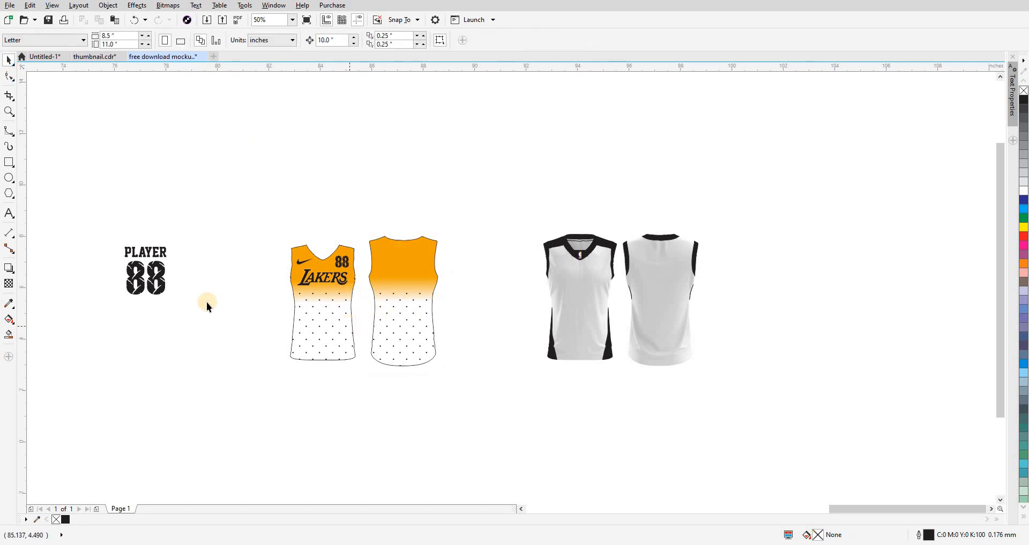
Move the PLAYER text and large number 88 10 inches right onto the back body panel.
drag(104, 222, 191, 333)
key(Right)
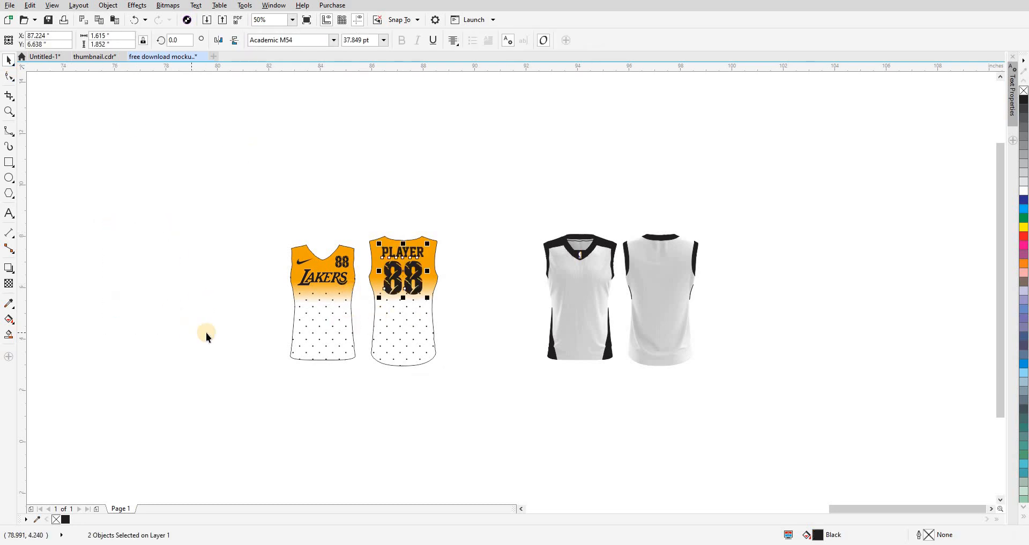
shift+click(399, 331)
click(482, 394)
Move the two black side panels 10 inches left onto the front body panel.
key(F2)
drag(218, 213, 564, 412)
scroll(315, 348, down, 1)
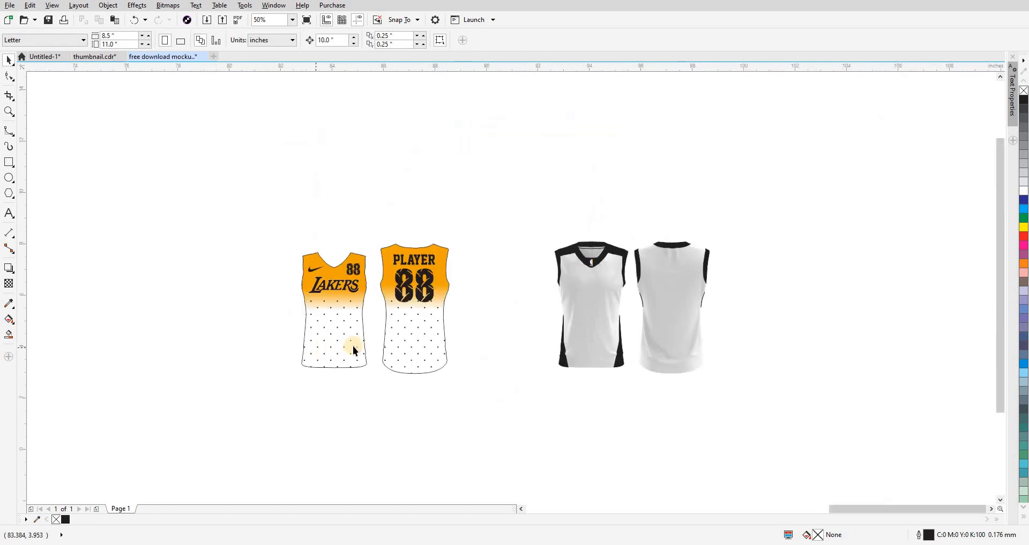
drag(525, 329, 487, 331)
key(Left)
drag(489, 413, 545, 300)
key(Left)
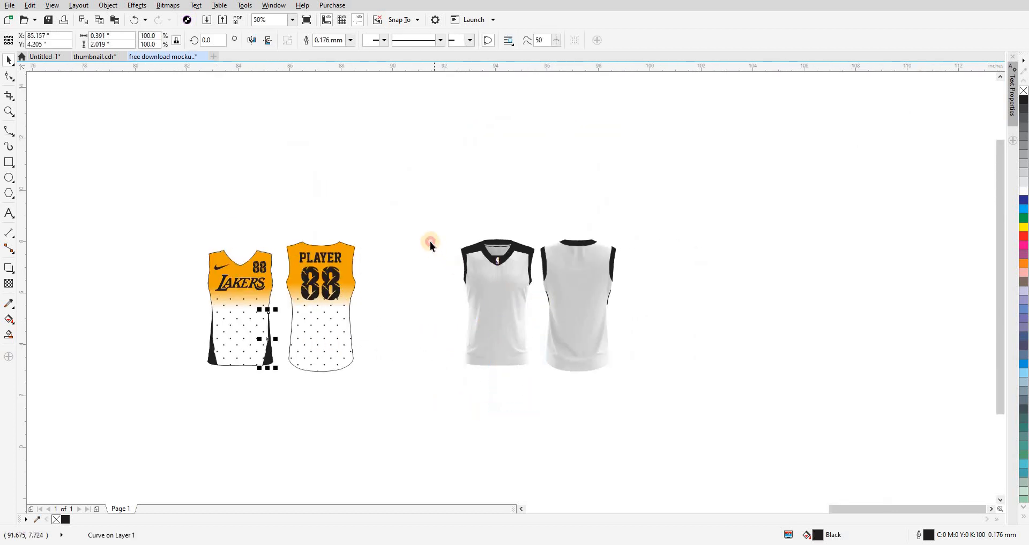
Move the front collar, shoulder and armhole pieces with the NBA logo, and the back neckband and armhole trims, 10 inches left onto the body panels.
click(427, 224)
drag(436, 225, 541, 298)
key(Left)
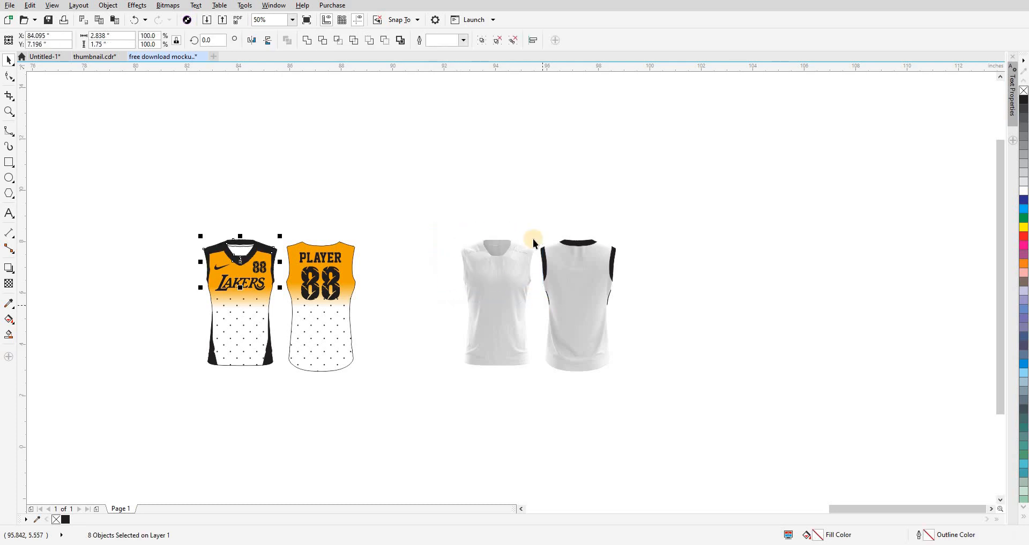
drag(525, 202, 630, 343)
key(Left)
click(445, 355)
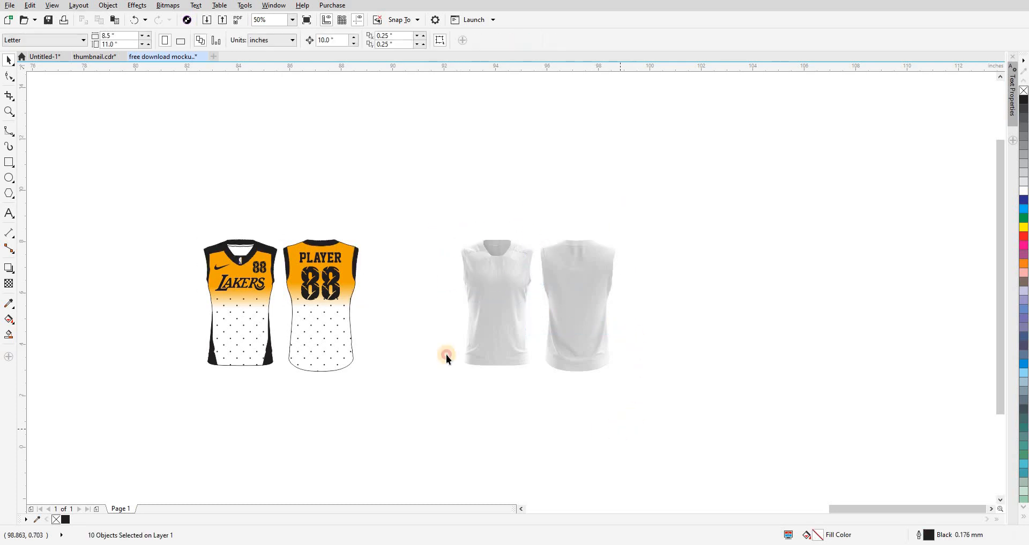
click(472, 314)
drag(487, 314, 416, 318)
key(ctrl+z)
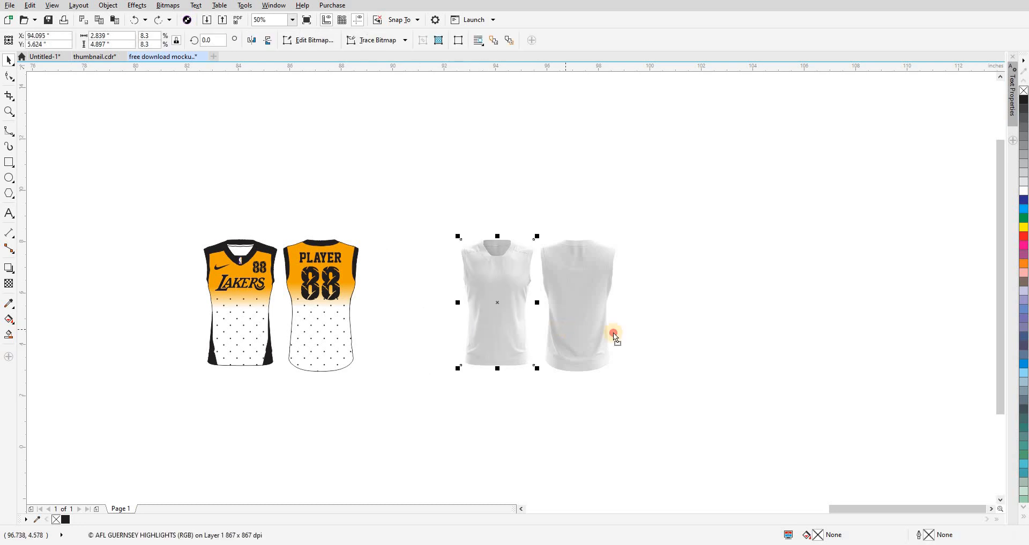
drag(613, 332, 524, 347)
key(ctrl+z)
click(677, 416)
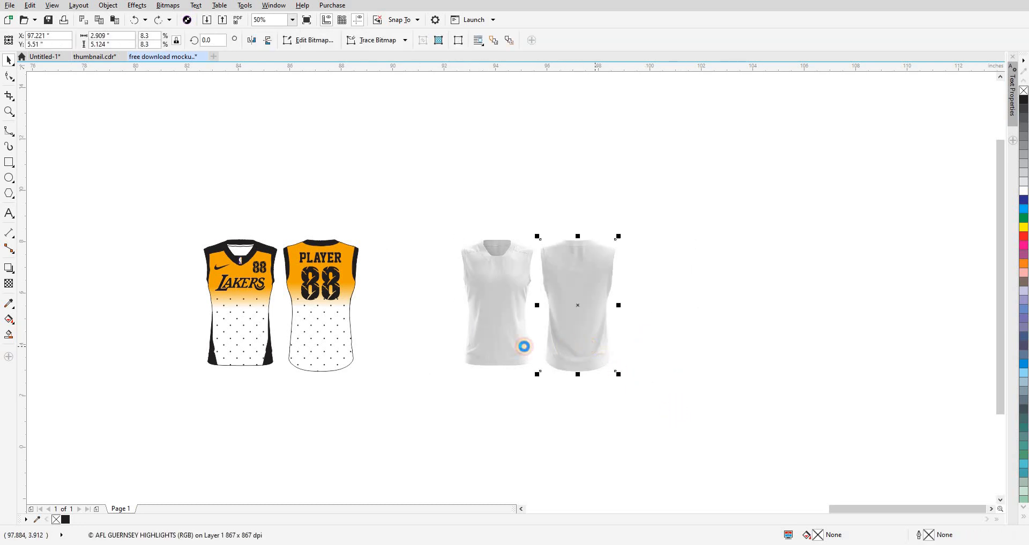
Move the back and front highlight bitmaps 10 inches right, off the shadow bitmaps.
key(Right)
click(523, 347)
key(Right)
Set the transparency merge mode of the front shirt's shadow bitmap to Subtract.
click(494, 319)
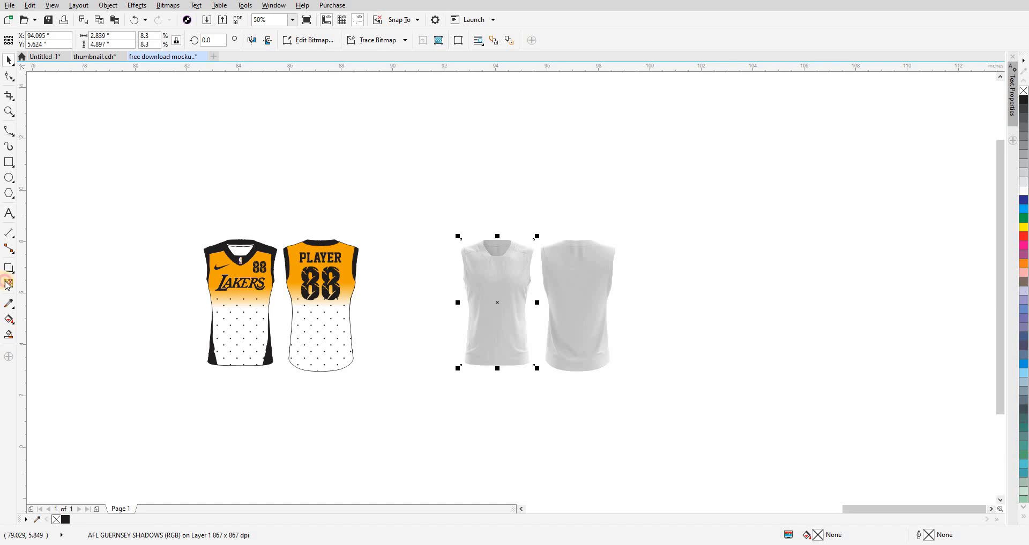
click(9, 284)
click(129, 40)
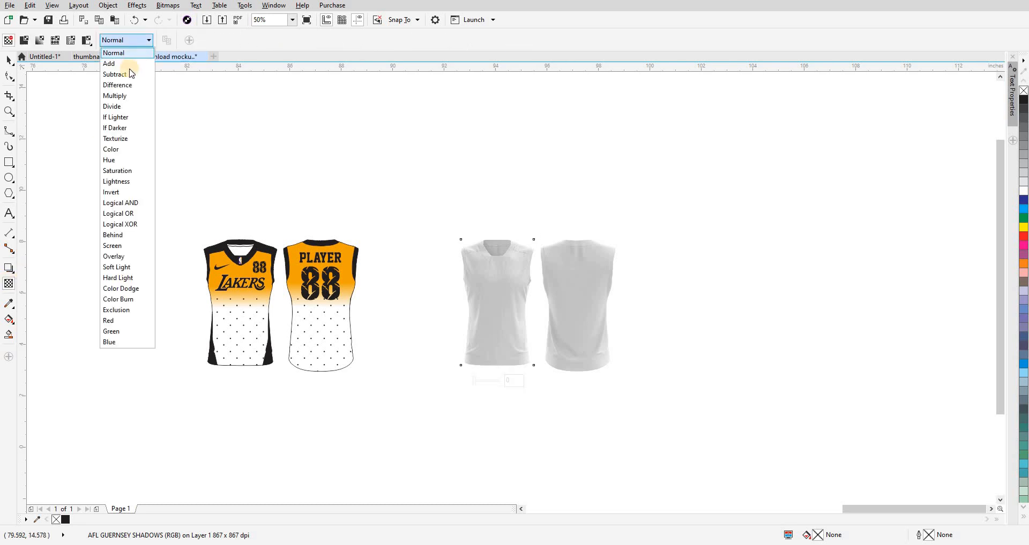
click(125, 74)
click(8, 61)
Apply the Subtract transparency merge mode to the back shirt's shadow bitmap.
click(552, 284)
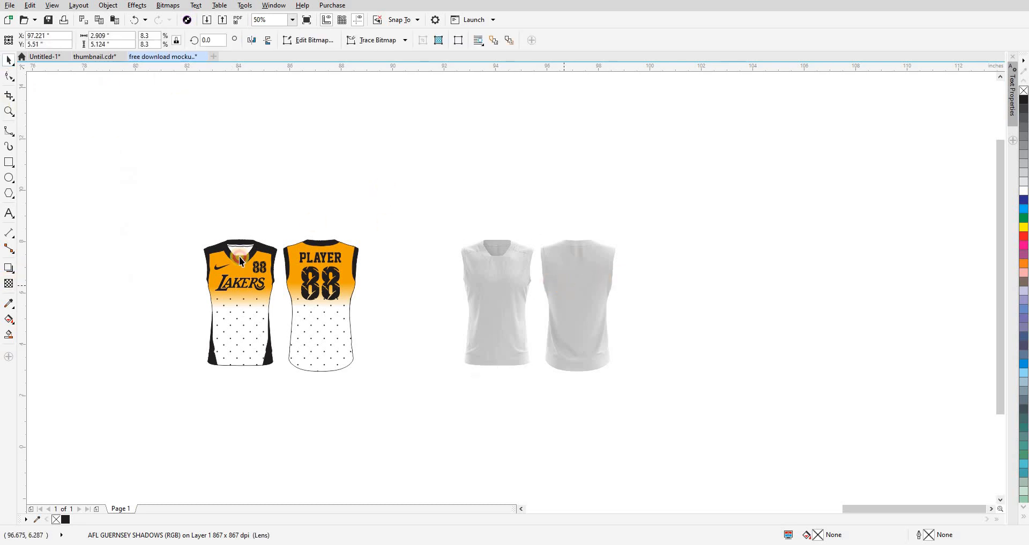
click(9, 284)
click(141, 40)
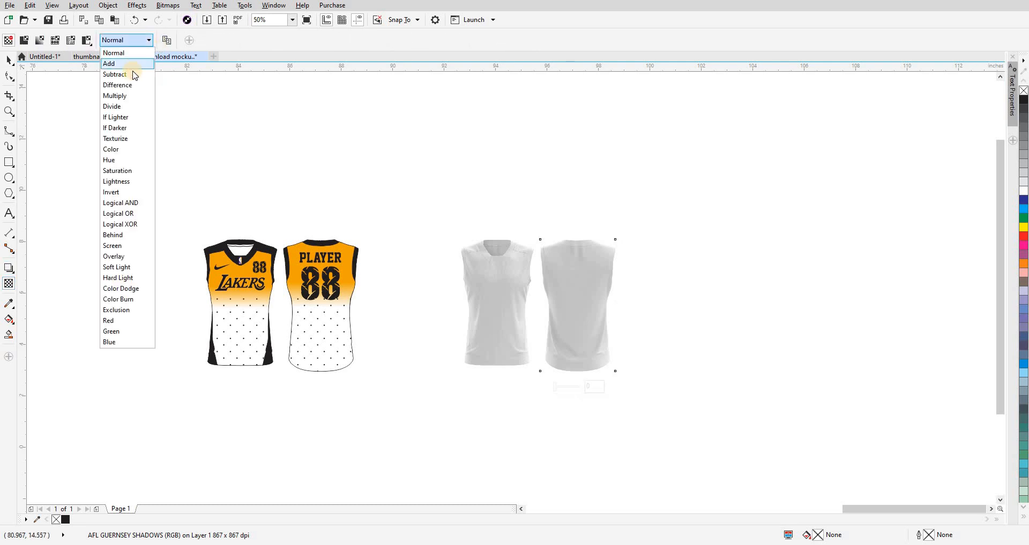
click(127, 74)
click(9, 61)
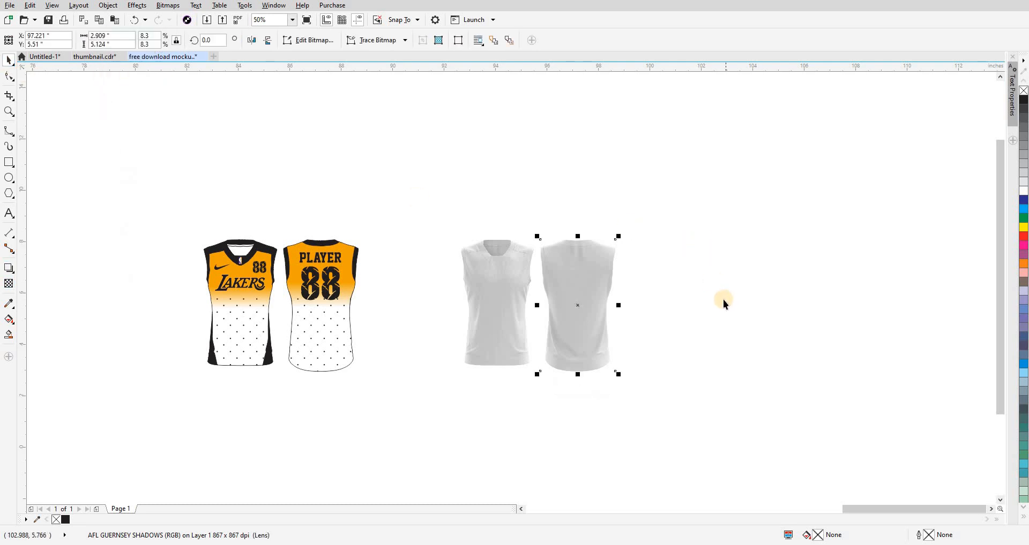
Move the highlight bitmaps 10 inches left back over the shadow bitmaps and group the front shirt's highlight and shadow.
click(679, 223)
key(shift+F9)
click(748, 306)
key(shift+F9)
drag(718, 241, 461, 240)
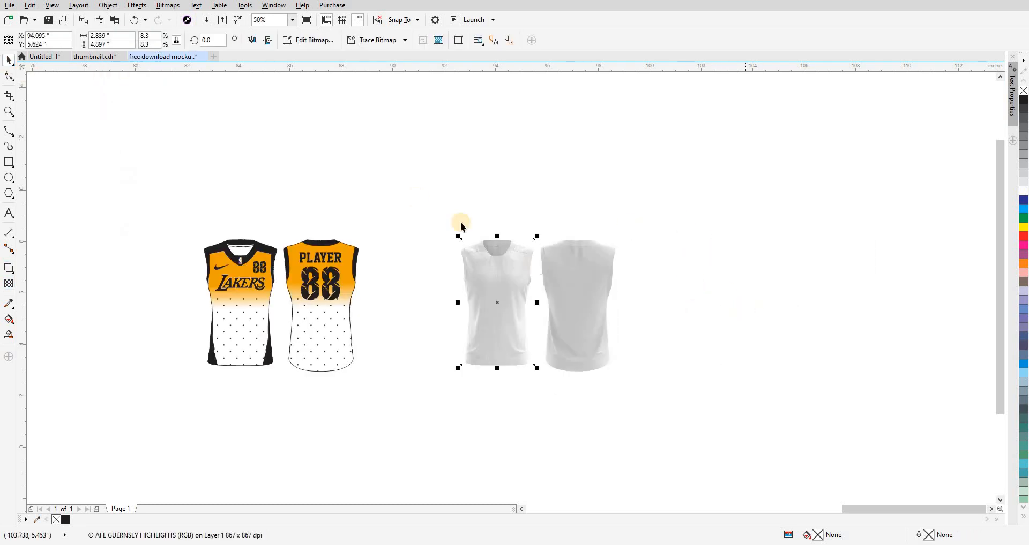
drag(403, 200, 558, 433)
click(855, 326)
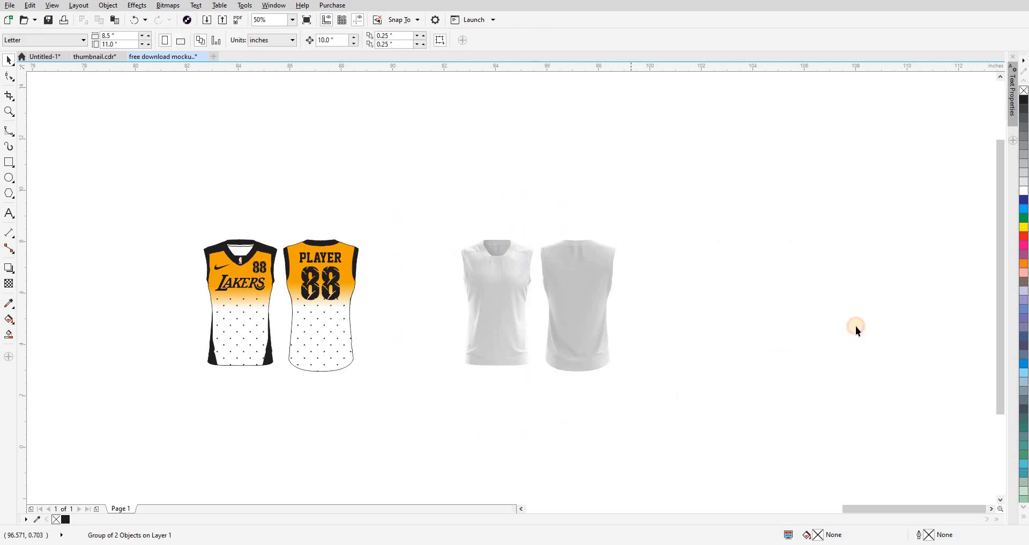
Group the back shirt's highlight and shadow bitmaps, and move both overlay groups 10 inches left onto the Lakers jersey design.
key(Left)
drag(717, 439, 533, 178)
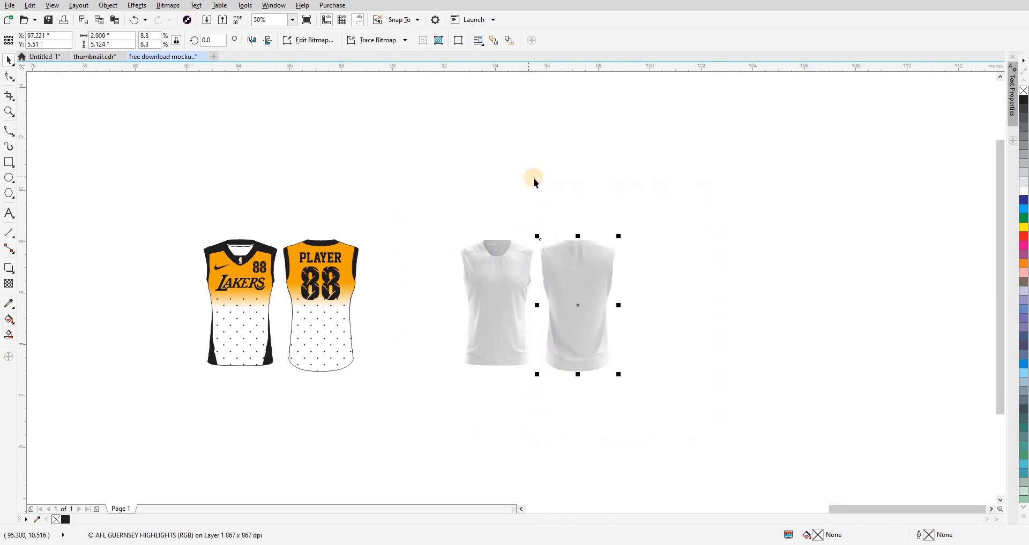
key(ctrl+g)
click(534, 181)
drag(445, 187, 684, 418)
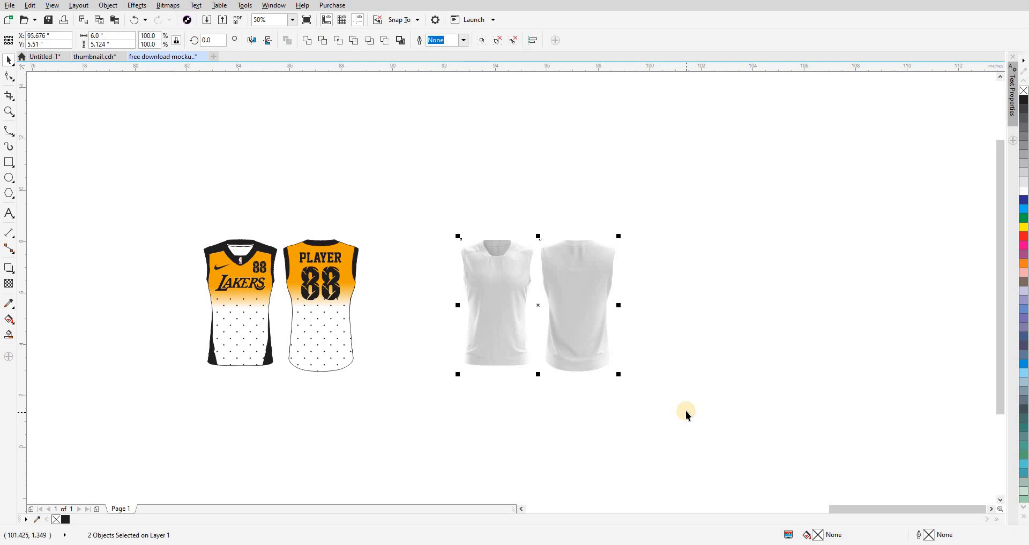
key(Left)
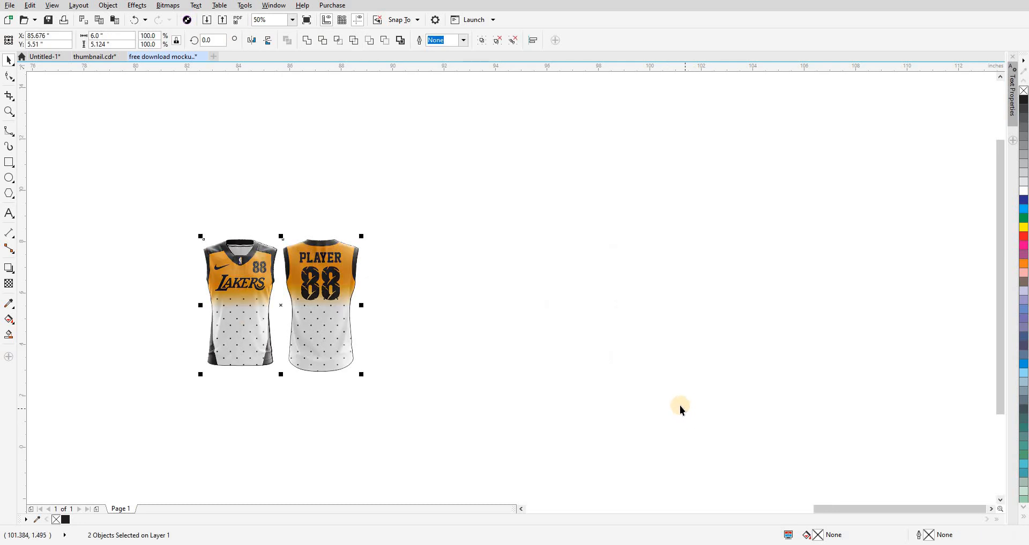
Open the front jersey collar's uniform fill for editing and switch its color values to RGB and Hex.
key(z)
drag(181, 231, 395, 381)
key(space)
drag(826, 359, 826, 358)
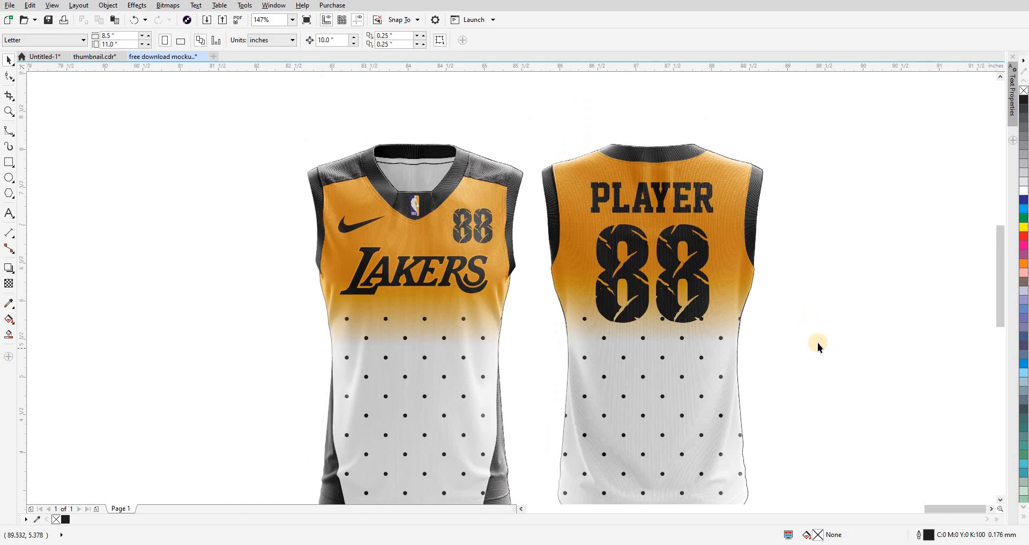
drag(689, 344, 681, 307)
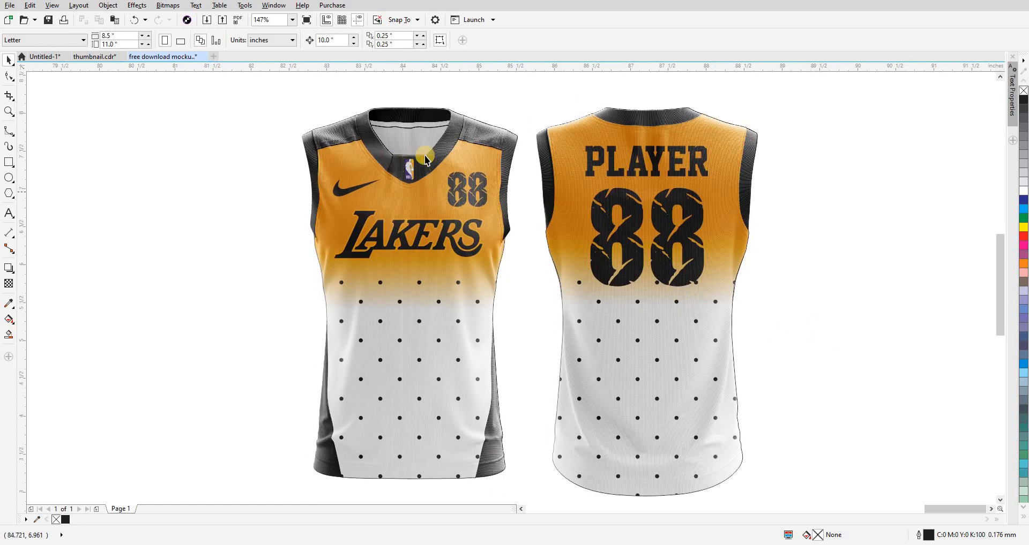
click(369, 137)
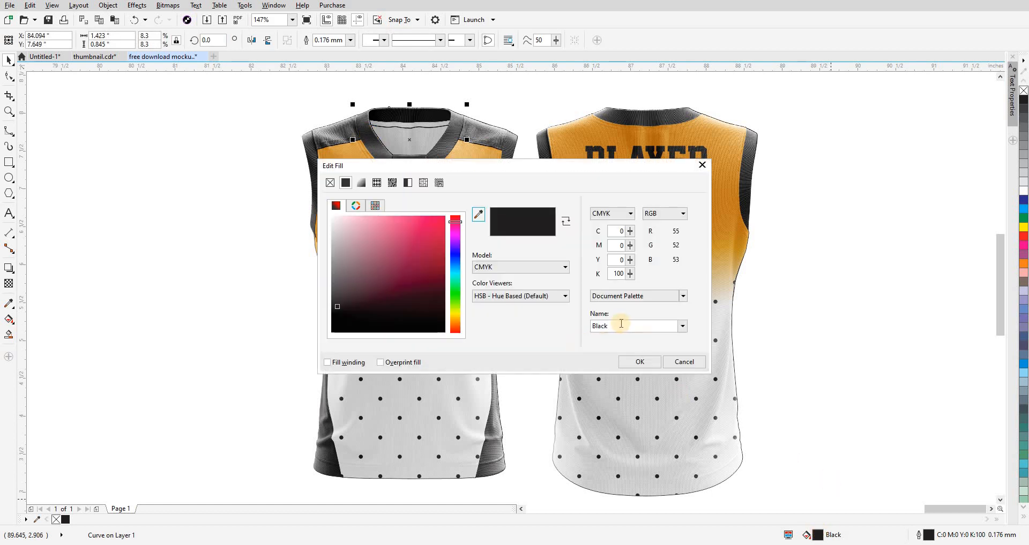
click(614, 214)
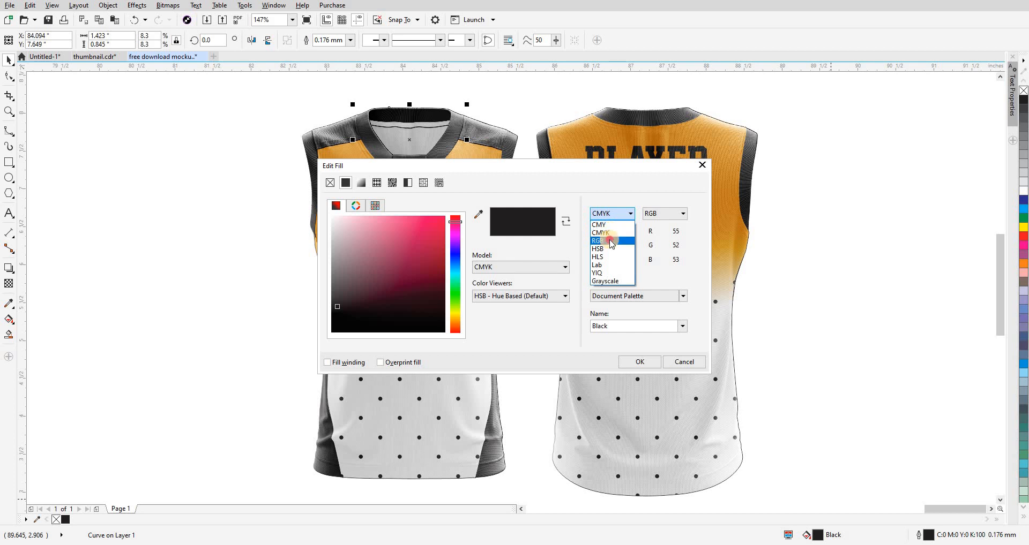
click(607, 239)
click(659, 214)
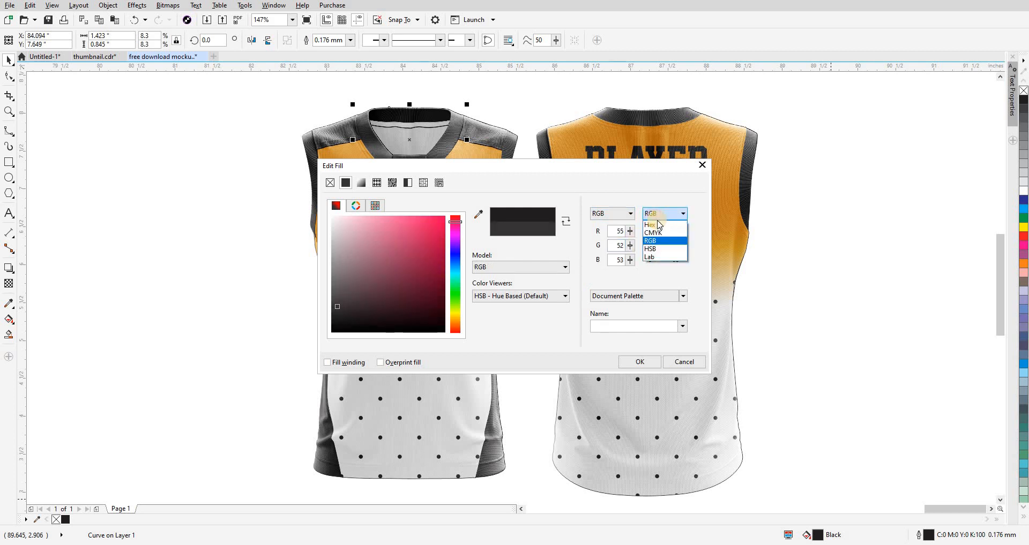
click(655, 233)
click(655, 215)
click(654, 225)
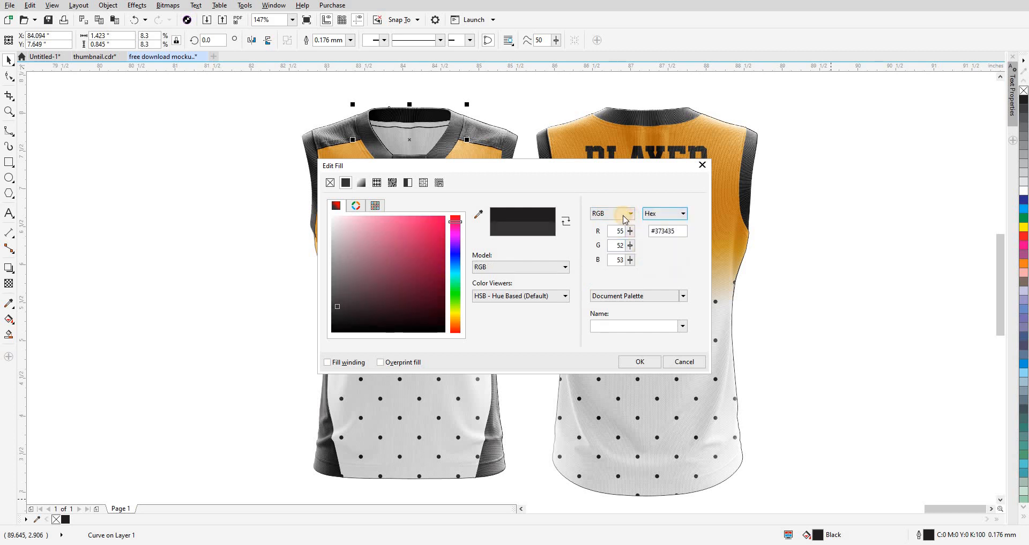
Set the front collar's fill color to #F2A305 and apply it.
drag(674, 232, 597, 233)
text(#F2A305)
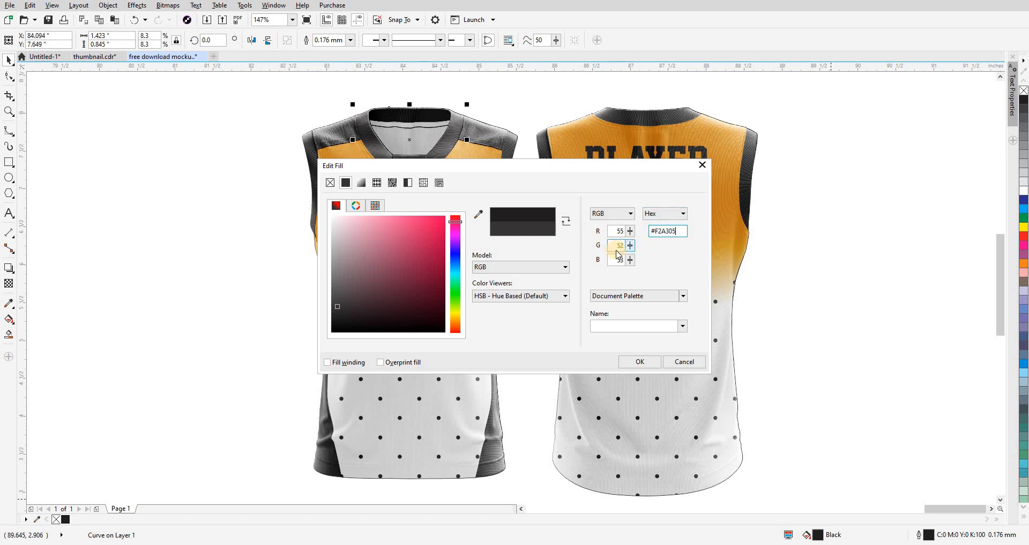
click(615, 246)
click(635, 363)
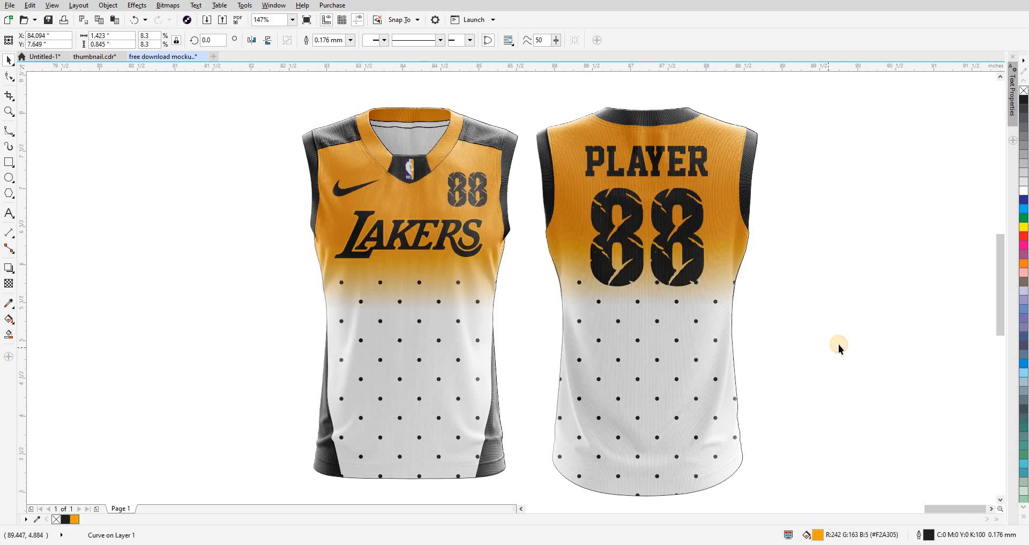
click(838, 345)
Repeat the orange collar fill on the back jersey's collar.
click(631, 118)
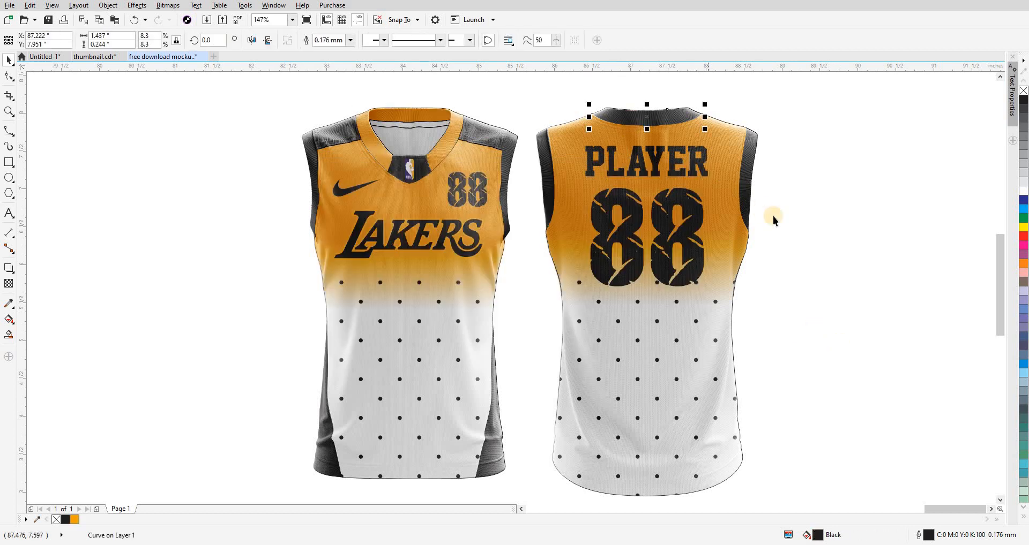
key(ctrl+r)
click(773, 222)
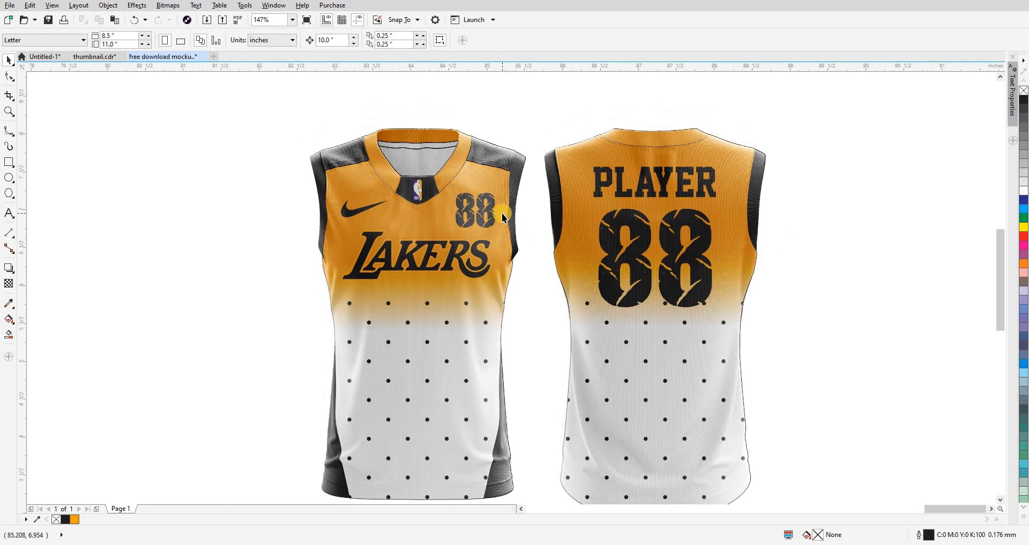
Select all objects of the front and back jerseys and remove their outlines.
scroll(504, 216, down, 2)
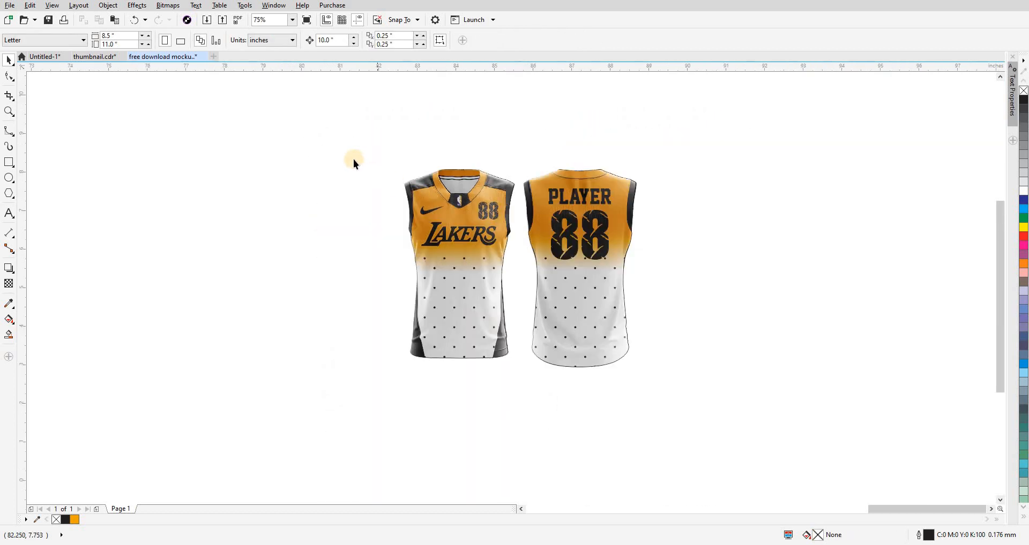
drag(677, 391, 677, 392)
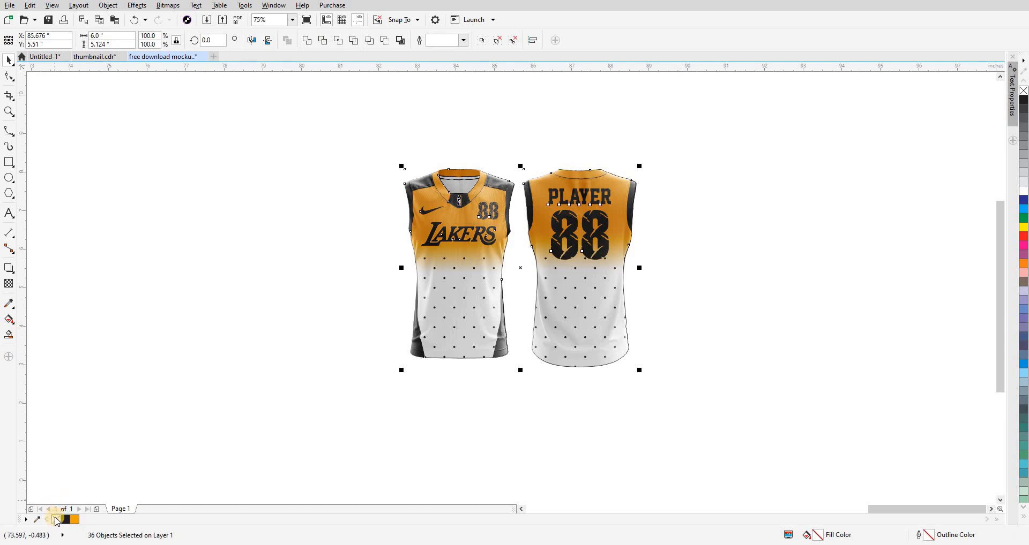
click(268, 375)
Repeat the orange #F2A305 fill on the inner back area within the front jersey's neck opening.
key(F2)
drag(382, 162, 674, 393)
drag(579, 315, 610, 361)
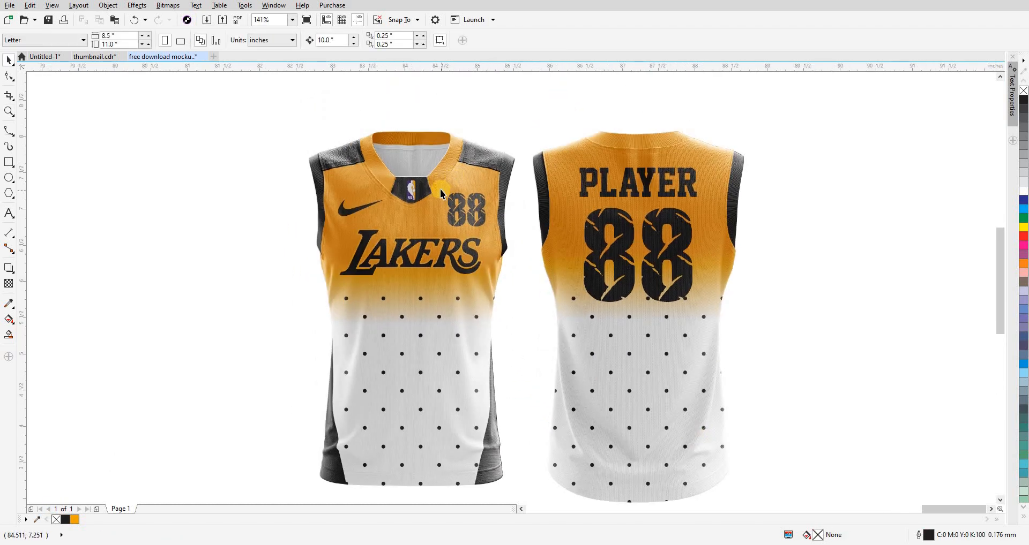
click(404, 149)
key(ctrl+r)
click(179, 335)
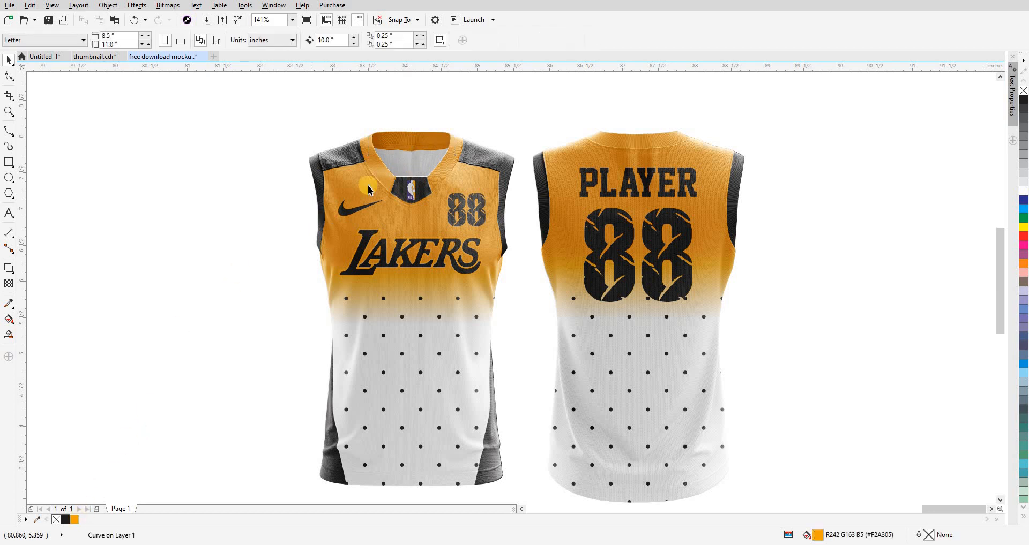
click(406, 165)
key(ctrl+r)
click(227, 205)
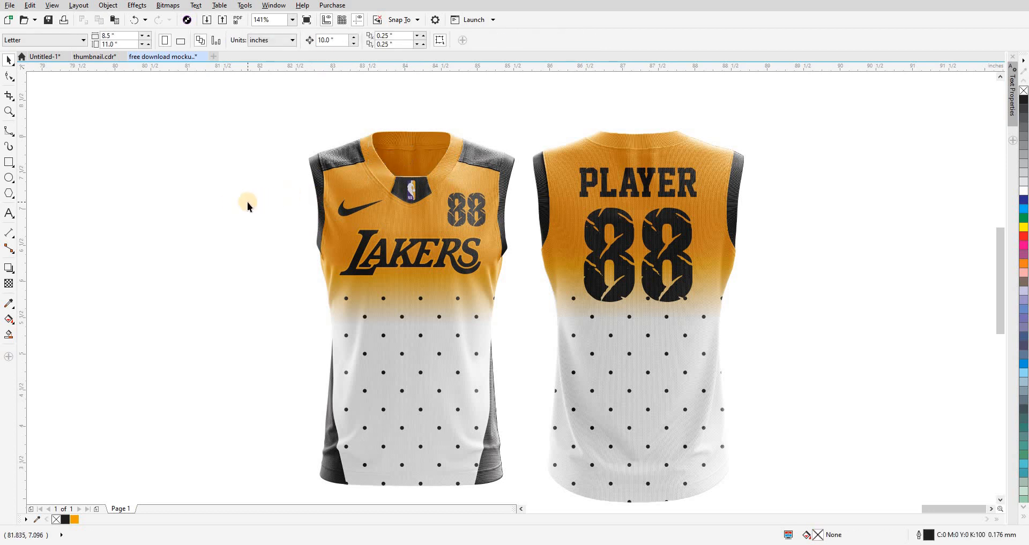
Select both finished jerseys and place a duplicate of them 10 inches to the right of the originals.
drag(405, 228, 409, 226)
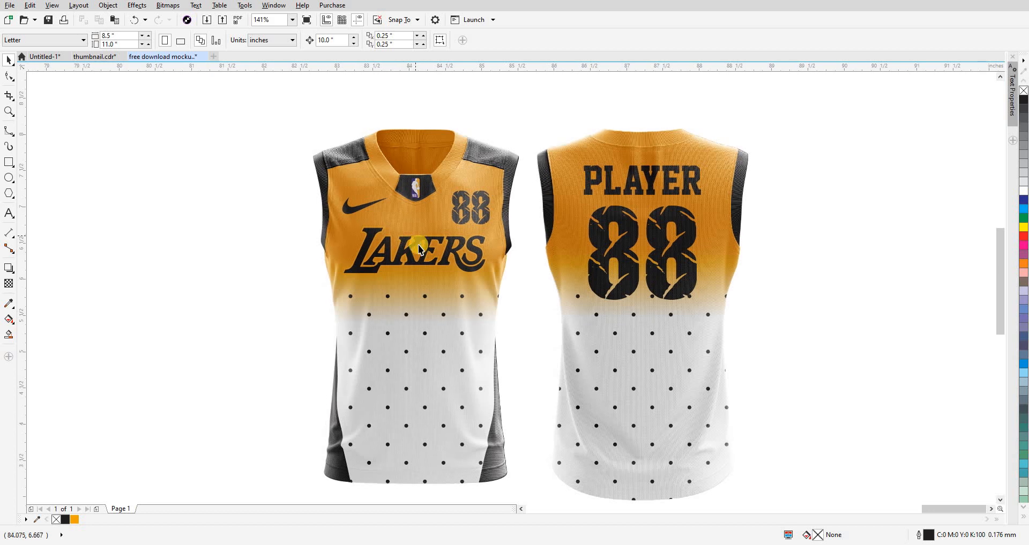
scroll(422, 241, down, 2)
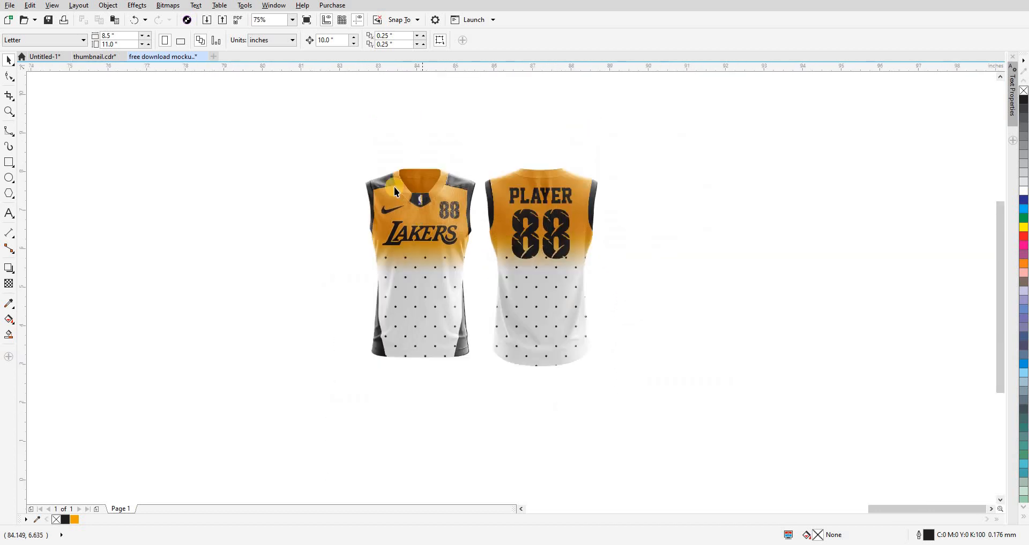
drag(328, 138, 657, 400)
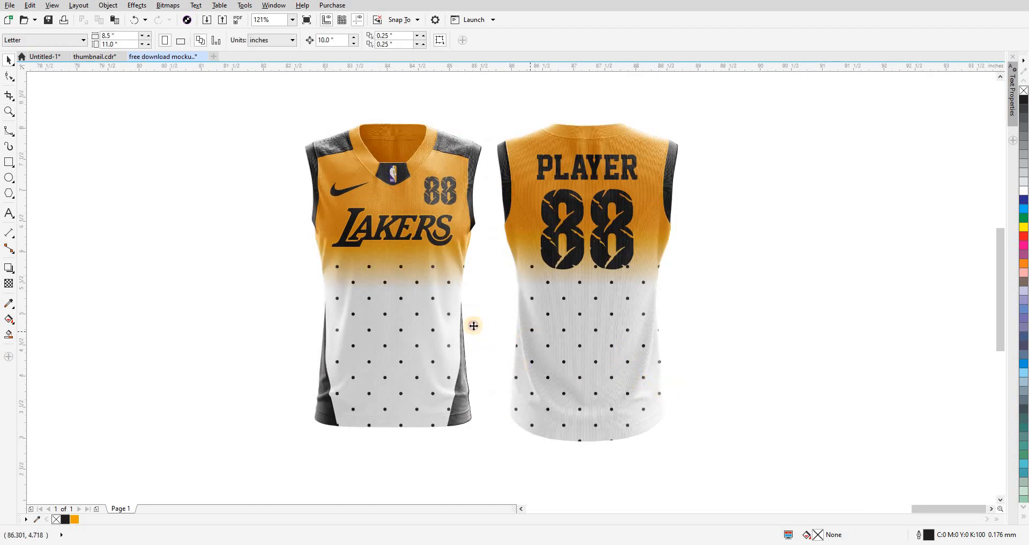
scroll(408, 298, down, 2)
drag(599, 403, 600, 404)
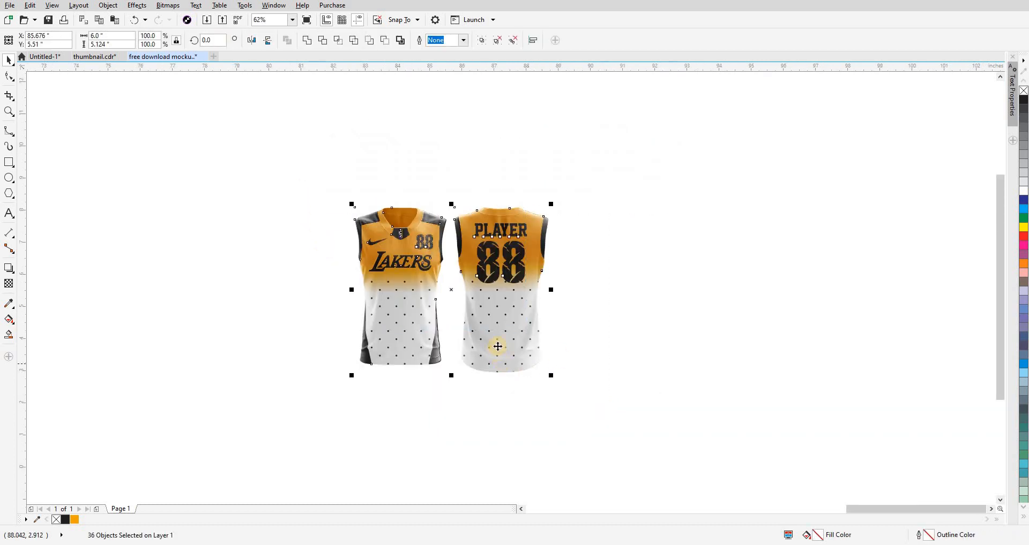
key(ctrl+d)
drag(617, 360, 371, 363)
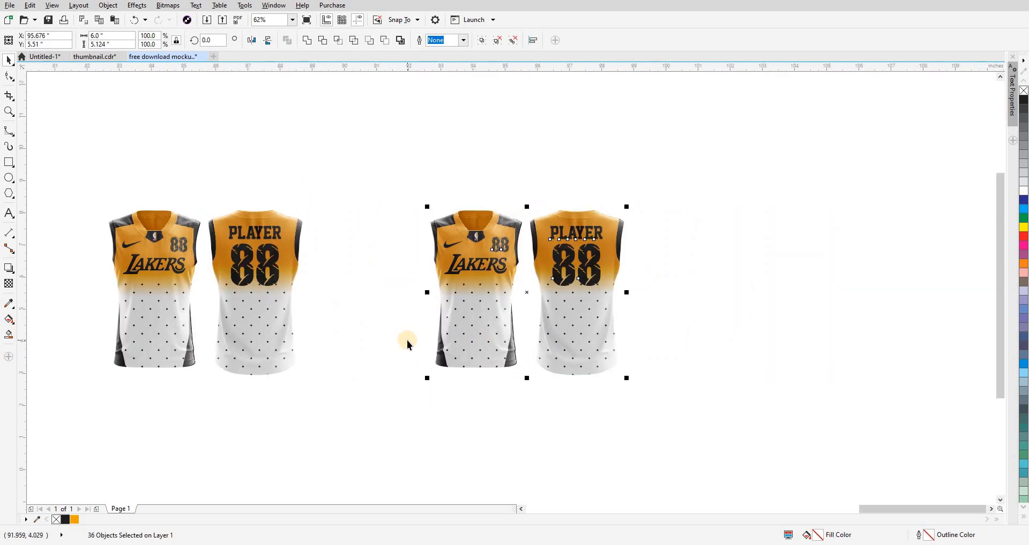
Create color styles from the duplicated jerseys and set the #FFB632 orange style to red #FF0000.
key(ctrl+F6)
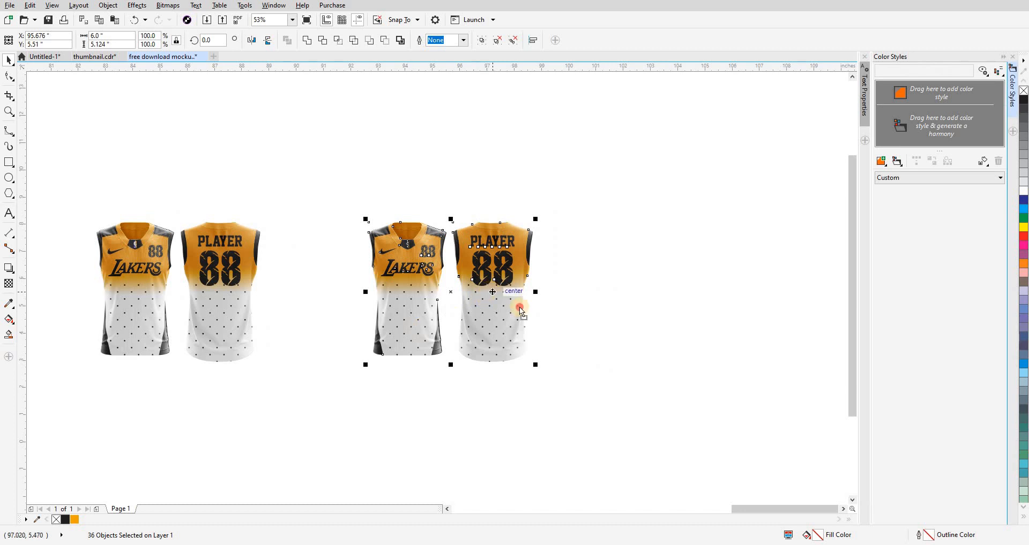
drag(519, 307, 876, 94)
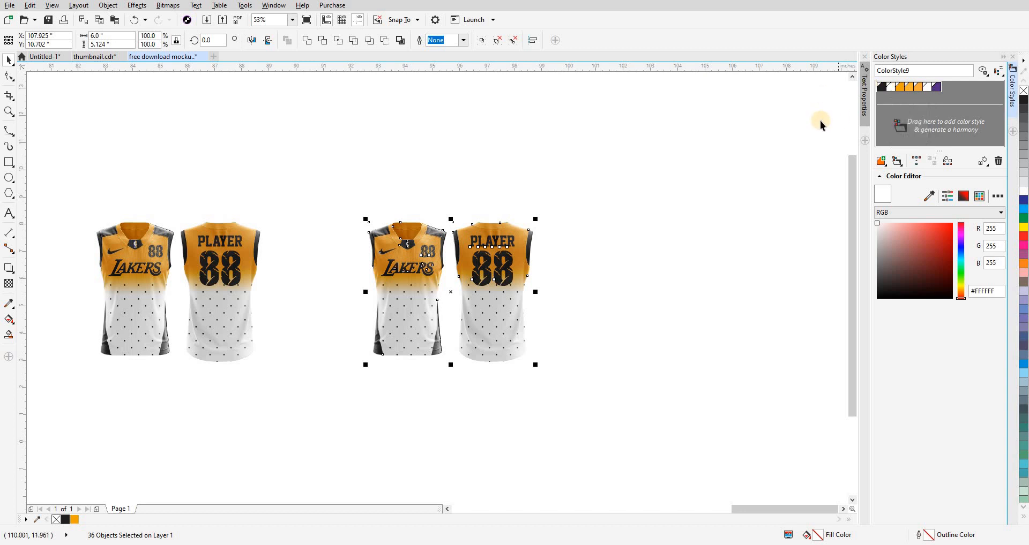
click(908, 86)
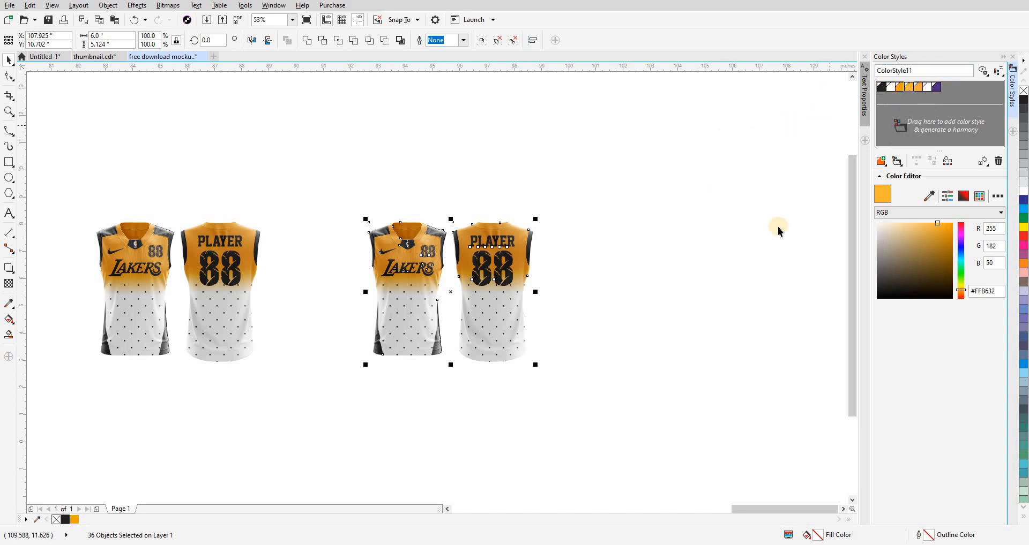
click(992, 229)
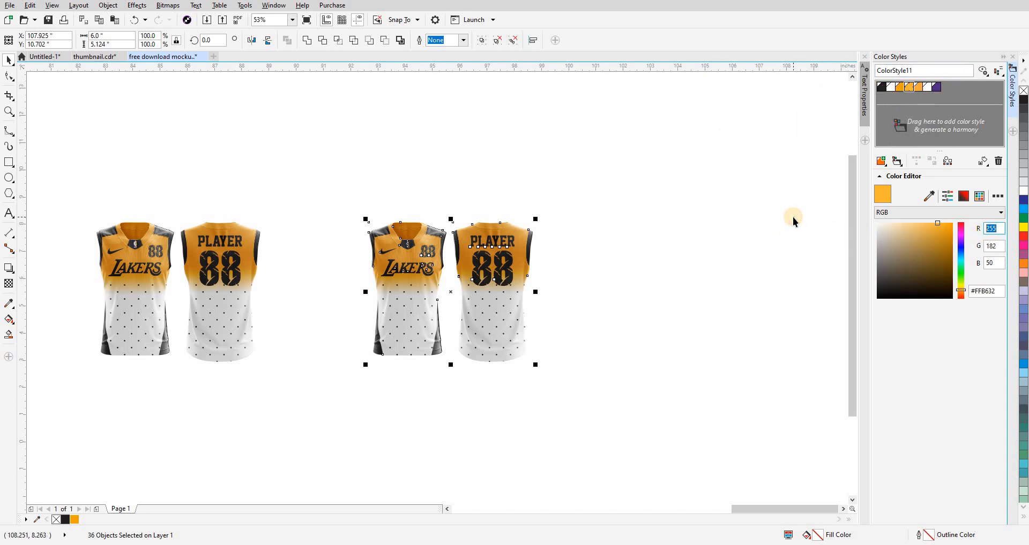
mouse_move(959, 229)
mouse_down()
mouse_move(962, 204)
mouse_move(973, 201)
mouse_up()
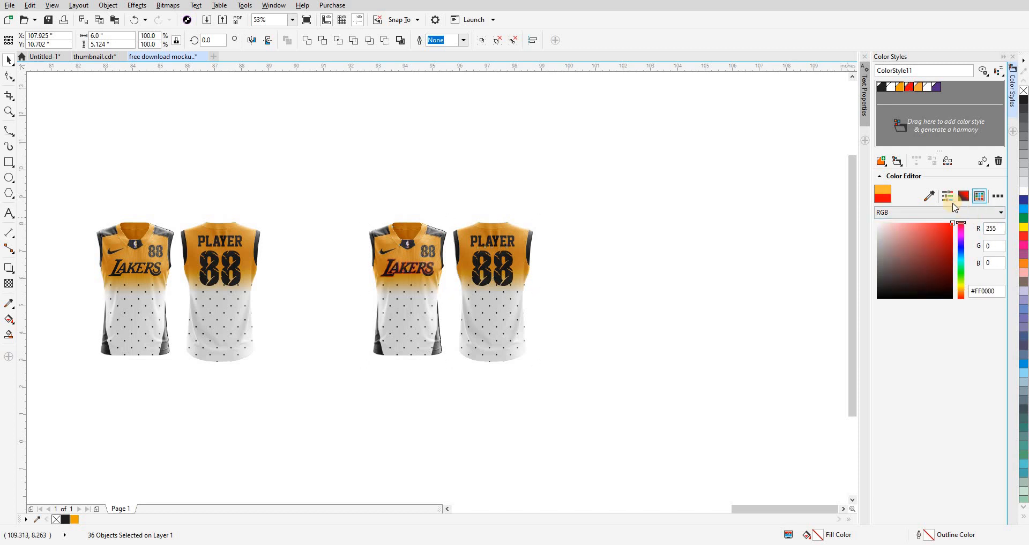
Set the two remaining orange color styles, #F2A305 and #F4AB3A, to red #FF0000.
click(899, 91)
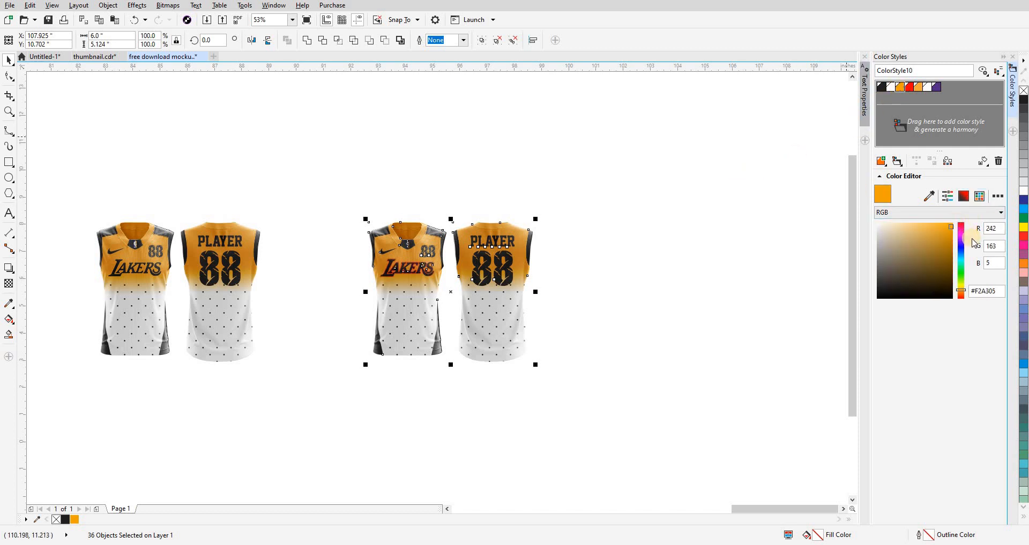
drag(961, 292, 963, 209)
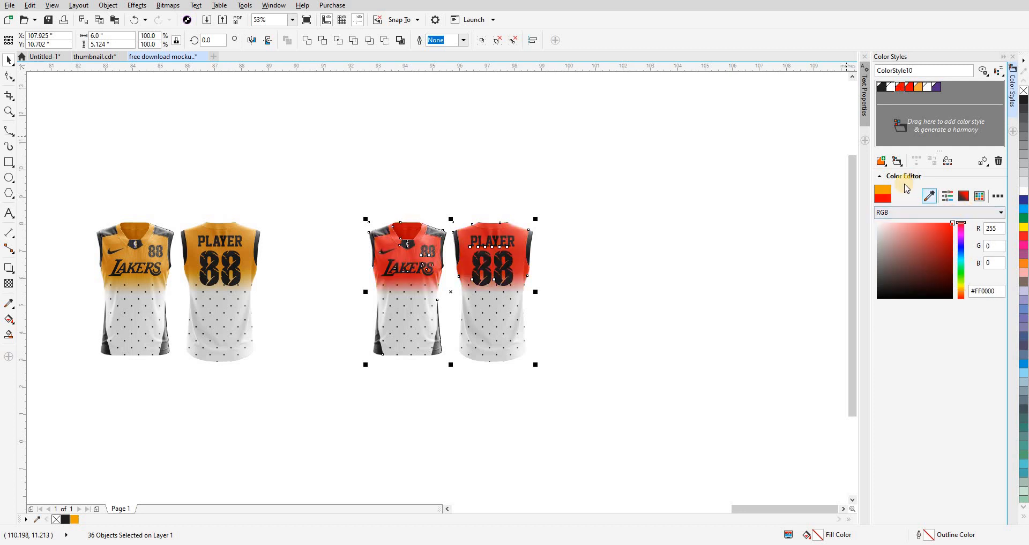
click(920, 91)
scroll(423, 249, up, 5)
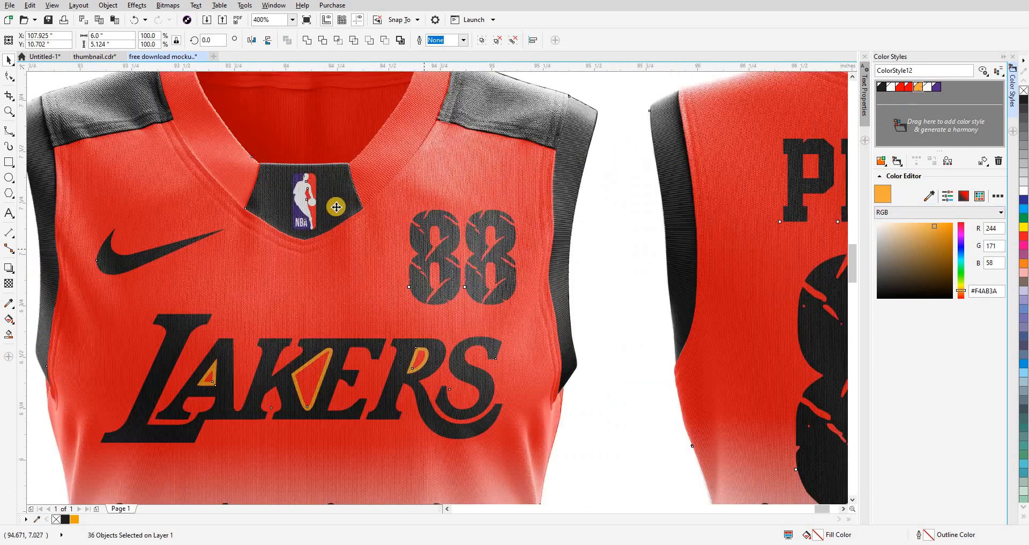
scroll(665, 195, down, 3)
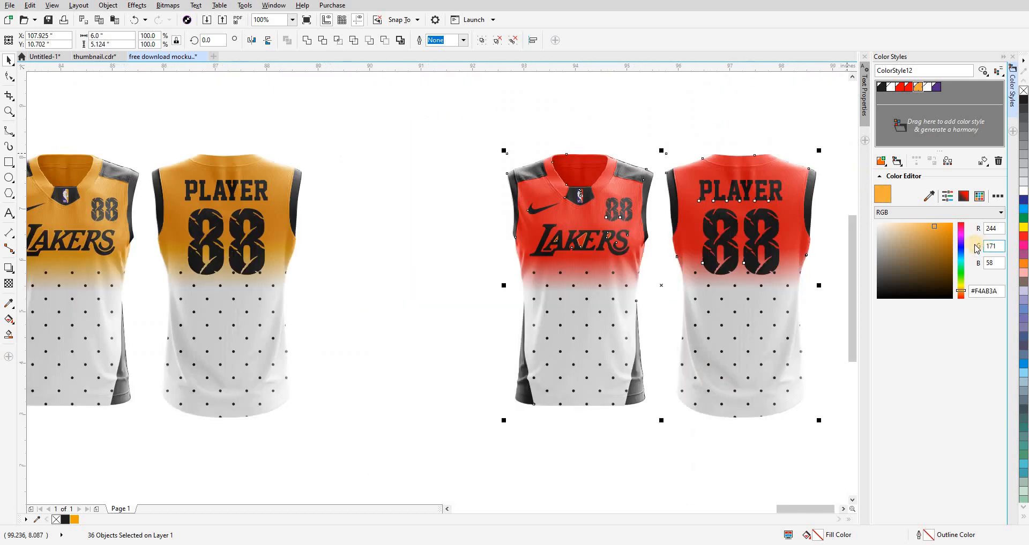
click(965, 223)
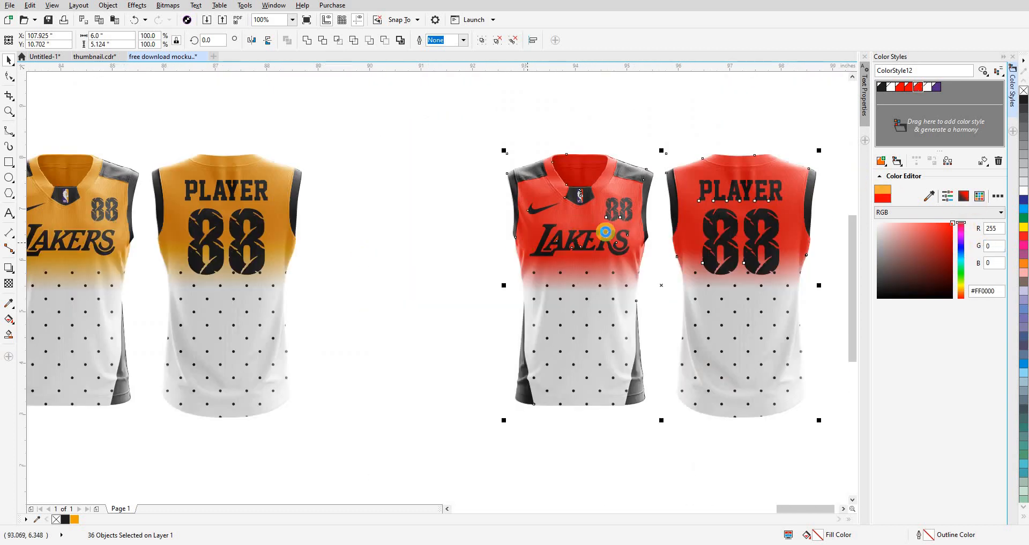
Try recoloring the black color style with the orange #F2A305 from the document palette, and undo the change.
scroll(604, 236, up, 3)
scroll(395, 211, down, 3)
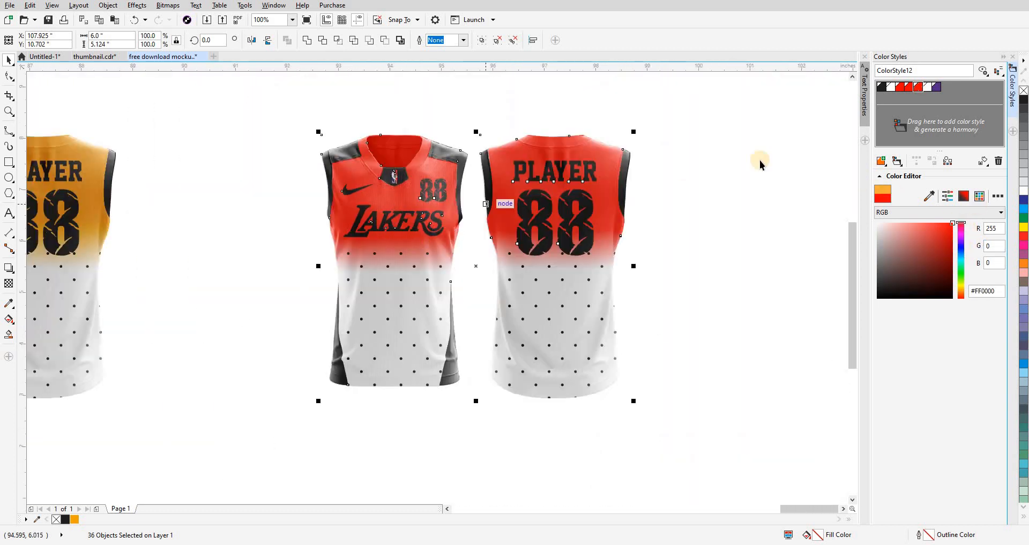
click(881, 87)
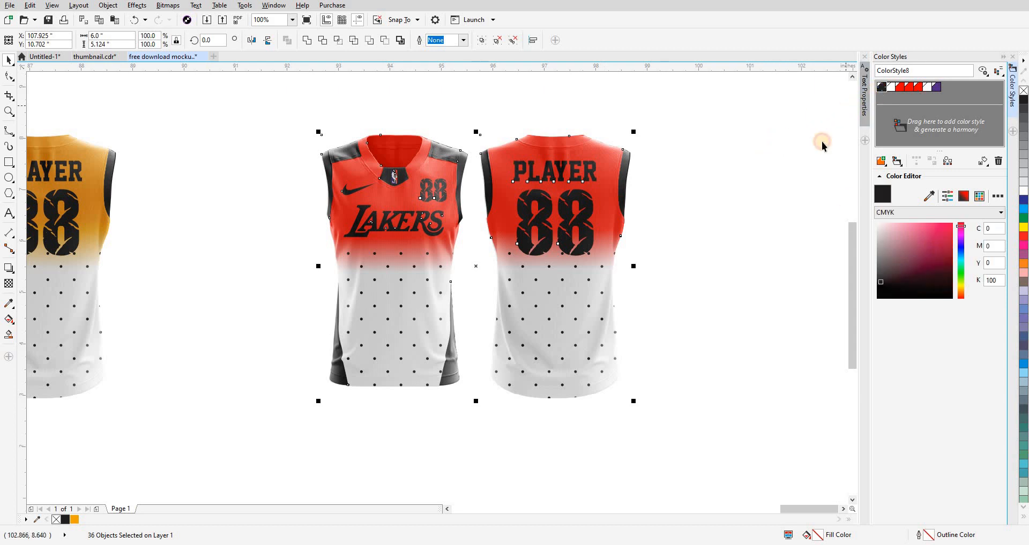
click(929, 196)
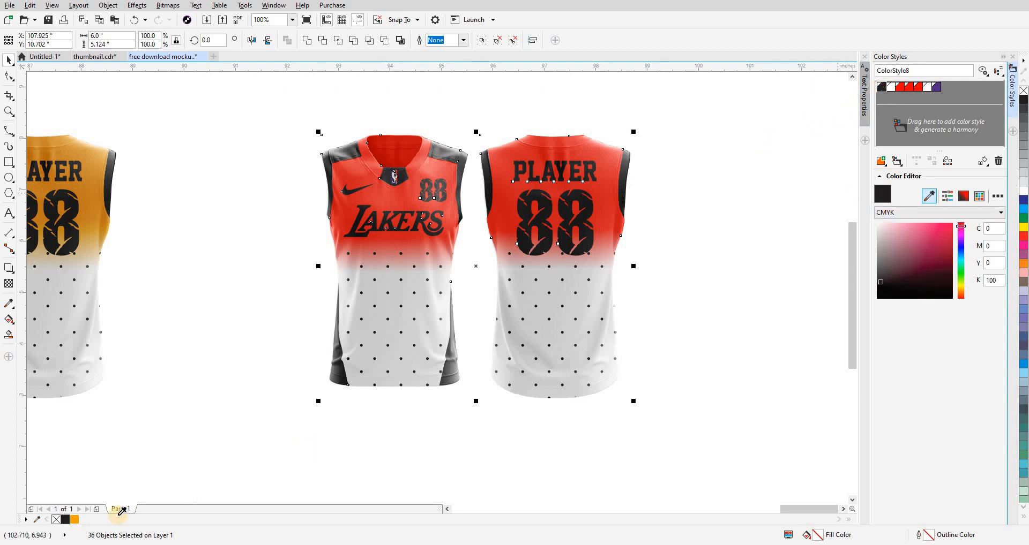
click(74, 520)
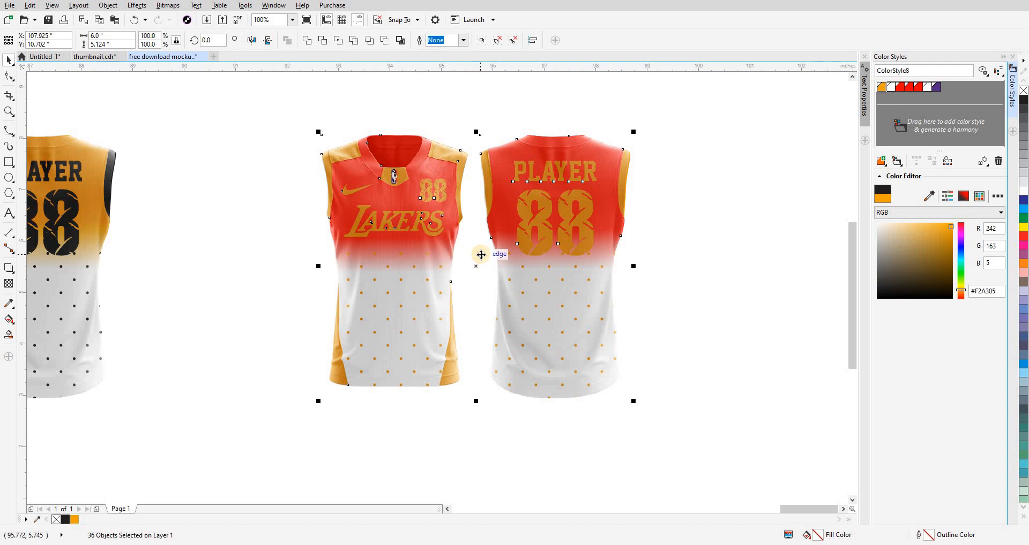
key(ctrl+z)
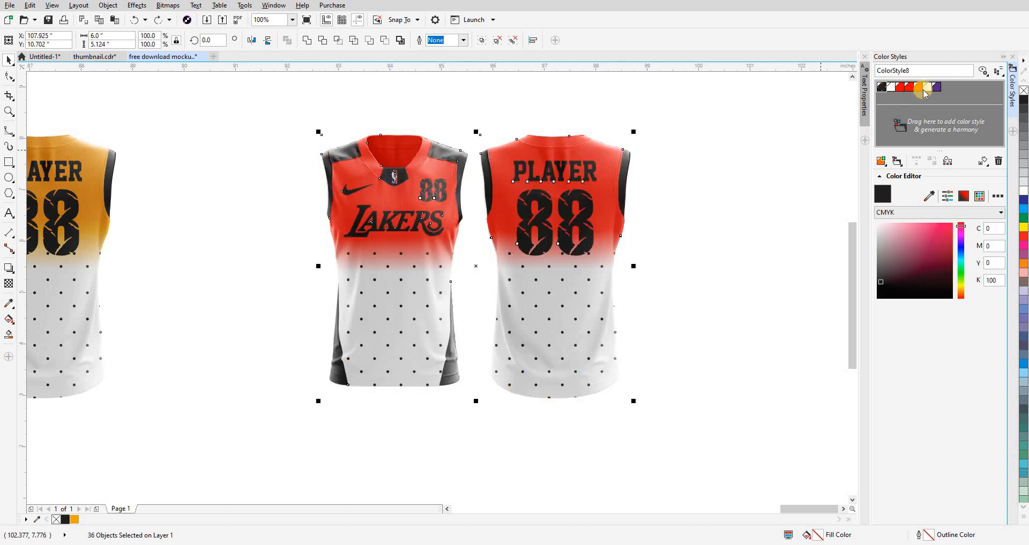
Delete all the color styles and deselect the red jerseys.
shift+click(932, 88)
click(997, 161)
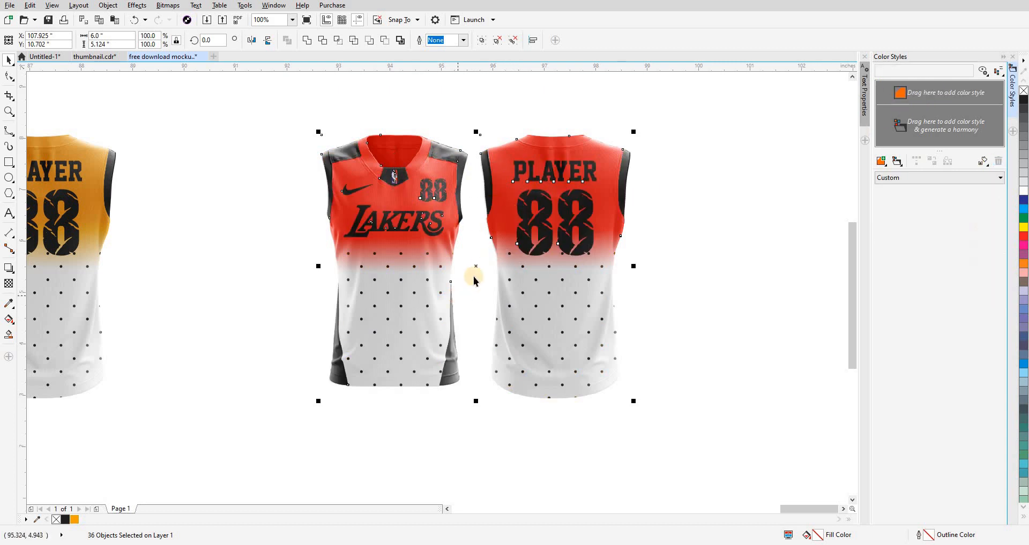
drag(478, 268, 703, 267)
key(Escape)
key(Escape)
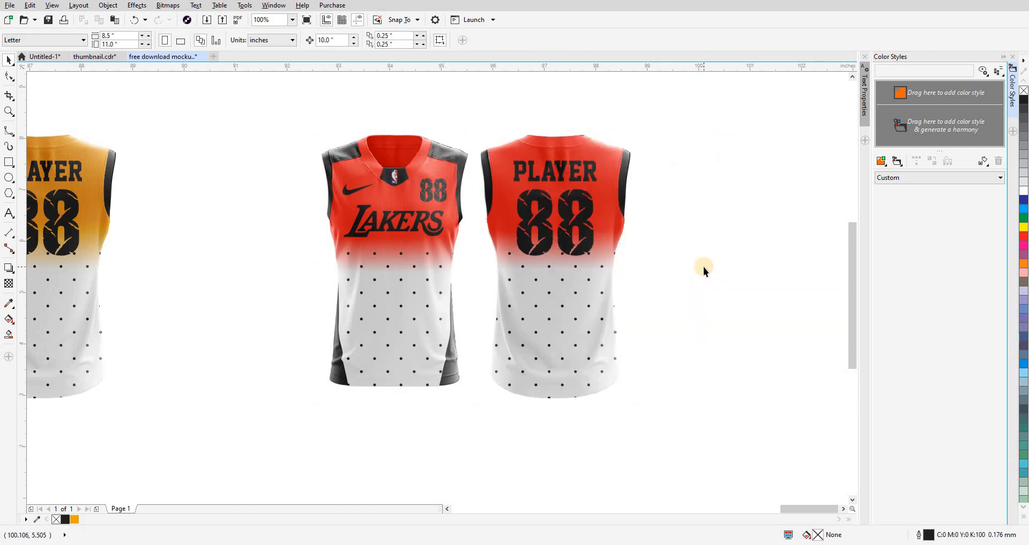
Move the red front and back jerseys left so they sit directly beside the orange pair.
scroll(703, 267, down, 1)
key(F2)
drag(230, 161, 747, 426)
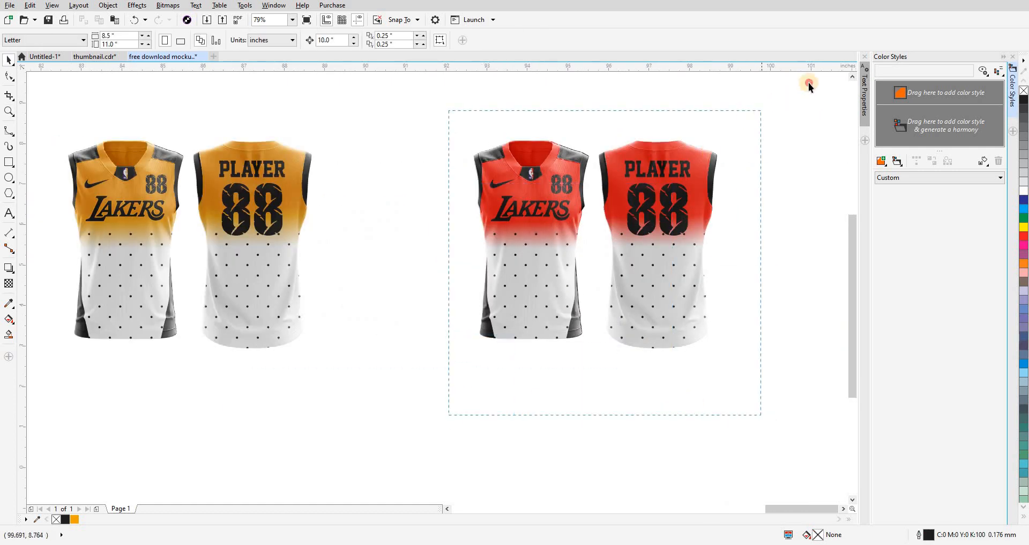
click(550, 259)
drag(551, 259, 403, 260)
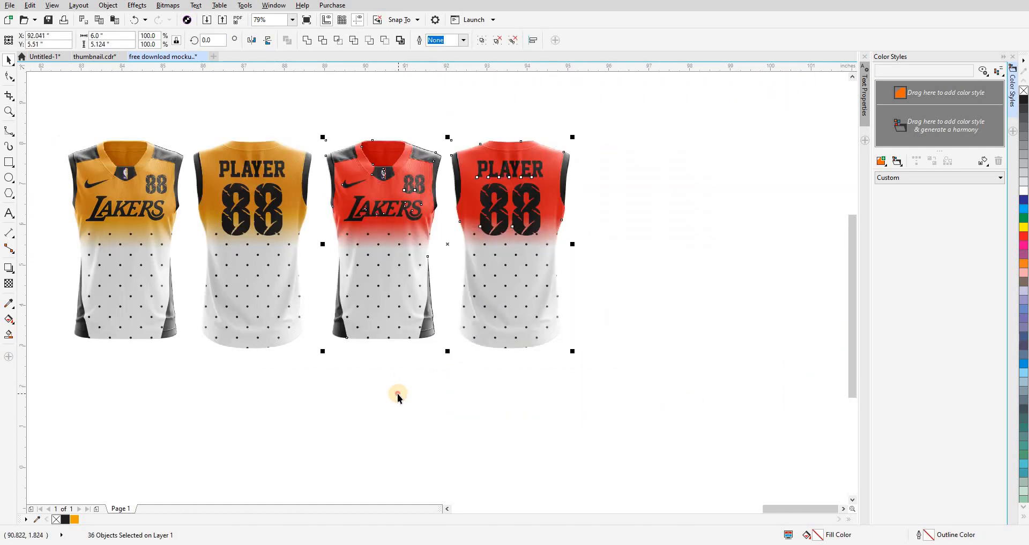
click(397, 394)
Examine the orange and red jersey pairs side by side.
drag(430, 330, 580, 361)
key(F2)
drag(180, 150, 767, 400)
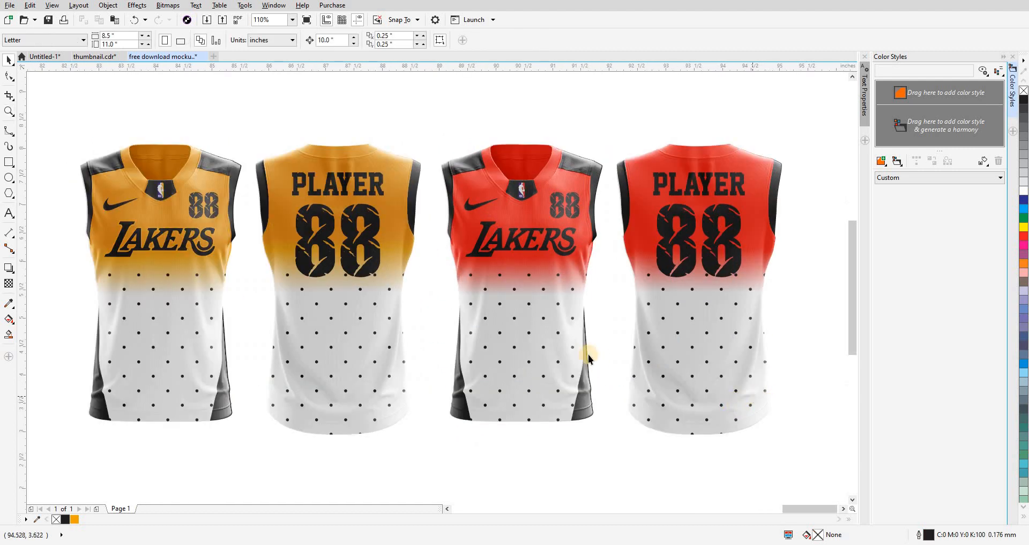
scroll(584, 349, down, 3)
key(z)
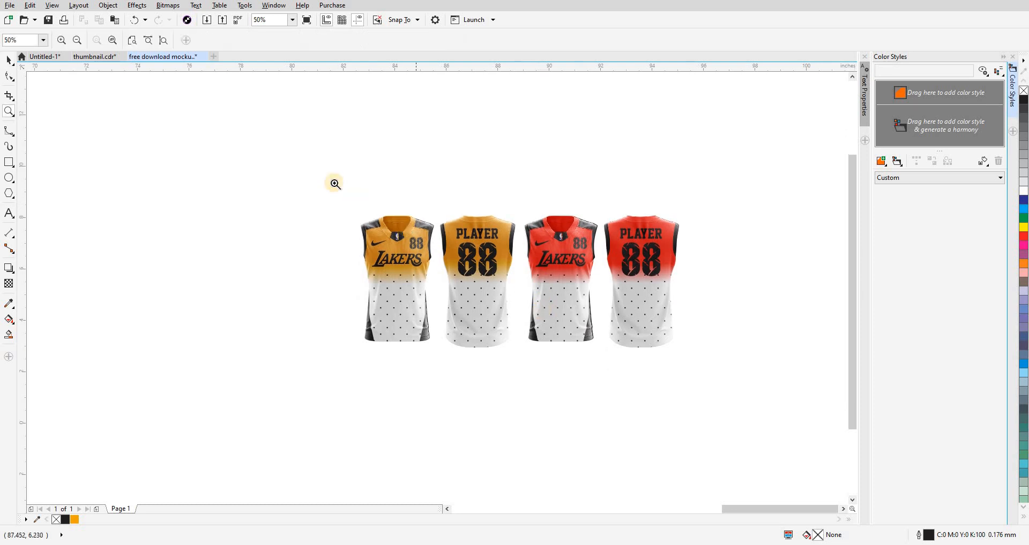
drag(334, 183, 756, 422)
scroll(495, 373, down, 2)
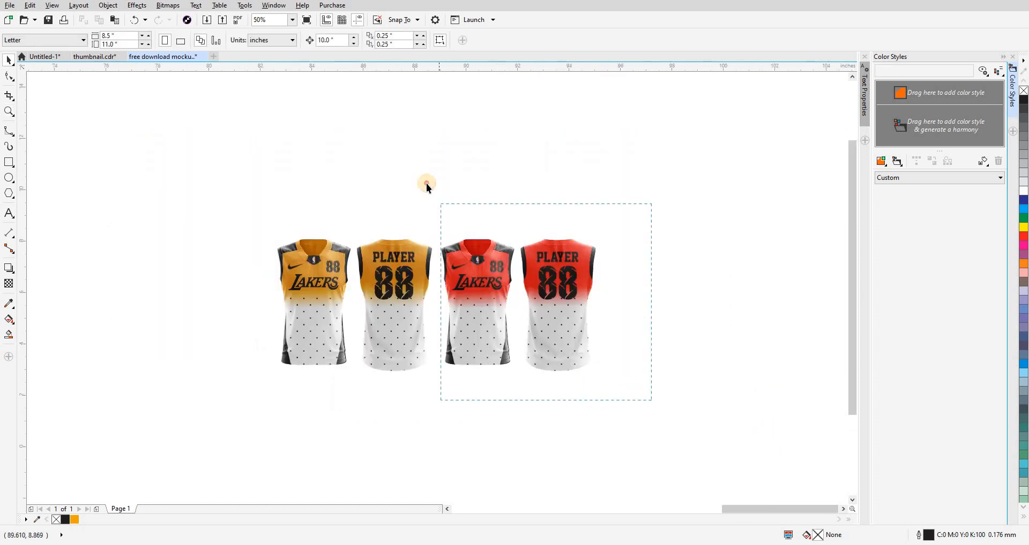
Select both red jerseys and move them 10 inches to the right.
drag(435, 186, 437, 184)
key(Right)
click(175, 230)
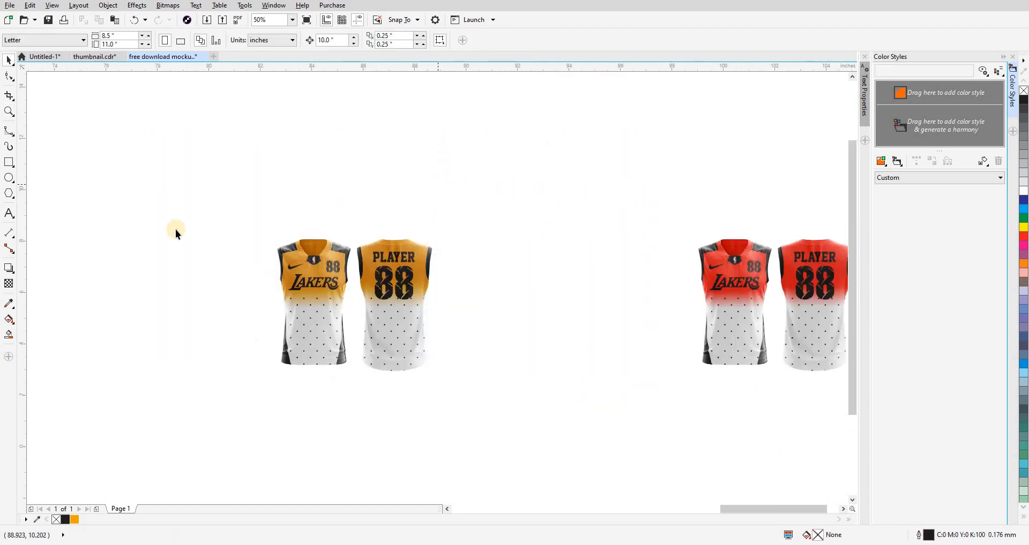
Draw a rectangle about 9.4 by 6.2 inches around the two orange jerseys.
click(9, 163)
drag(220, 226, 462, 384)
key(space)
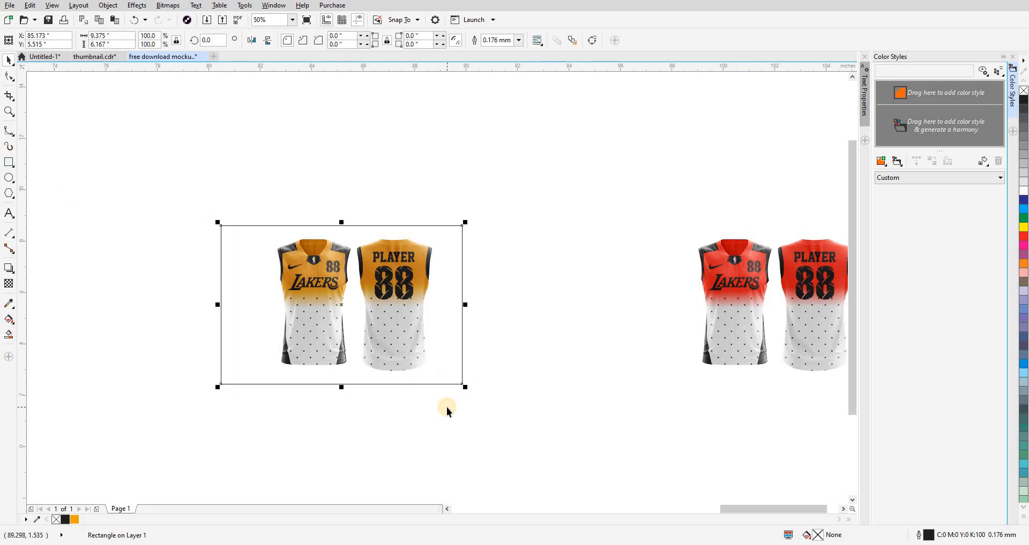
click(447, 389)
click(451, 377)
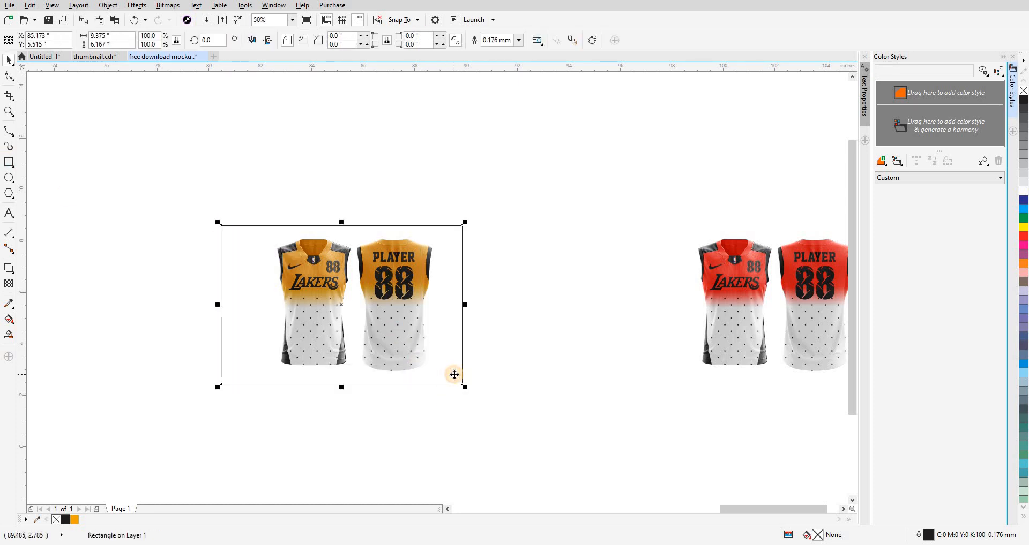
click(497, 375)
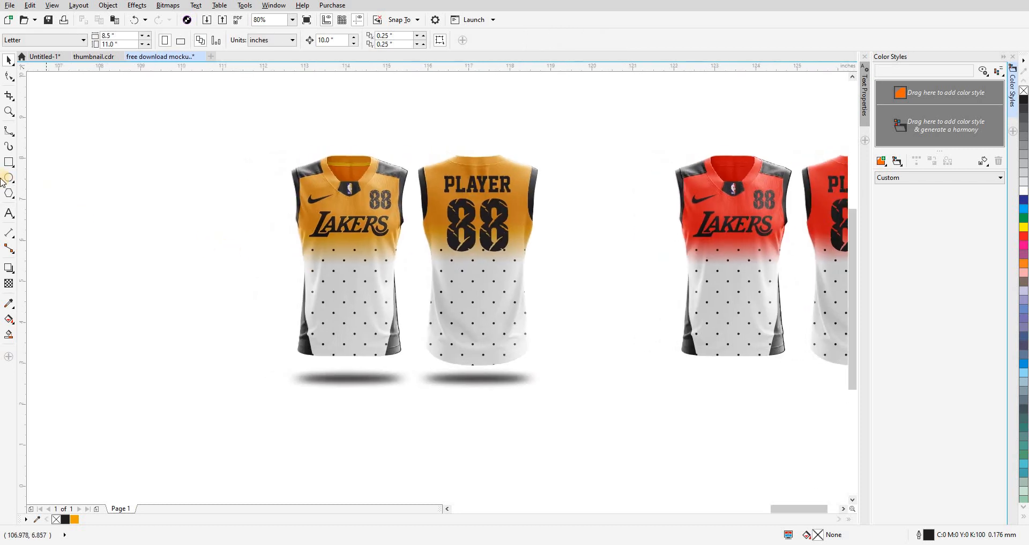
Draw a rectangle about 9.9 by 6.2 inches around the orange jerseys and their floor shadows.
click(7, 162)
mouse_move(223, 143)
mouse_down()
mouse_move(557, 371)
mouse_move(640, 400)
mouse_move(623, 395)
mouse_up()
key(space)
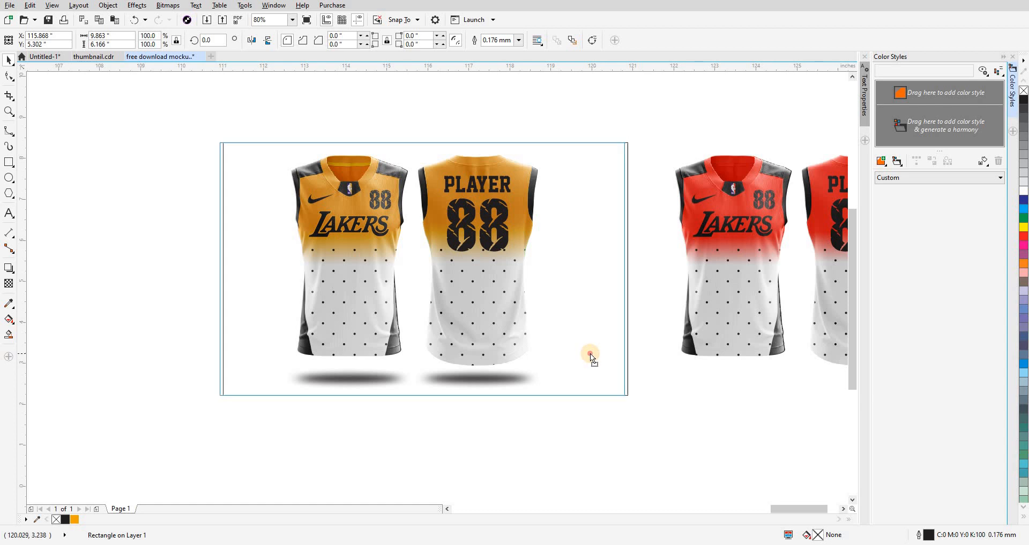
Fill the rectangle with red and send it behind the orange jerseys as their background.
click(1023, 236)
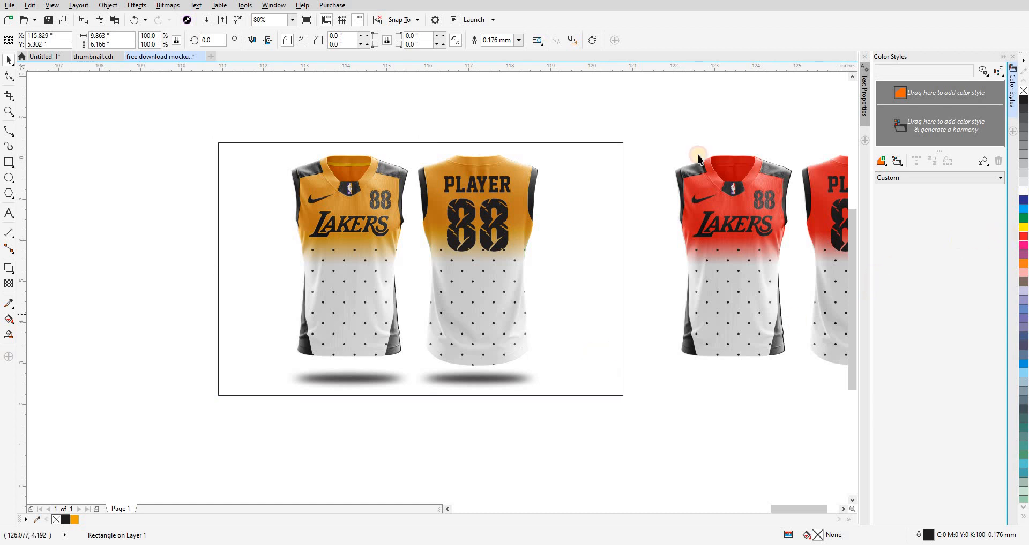
key(ctrl+Page_Down)
click(645, 131)
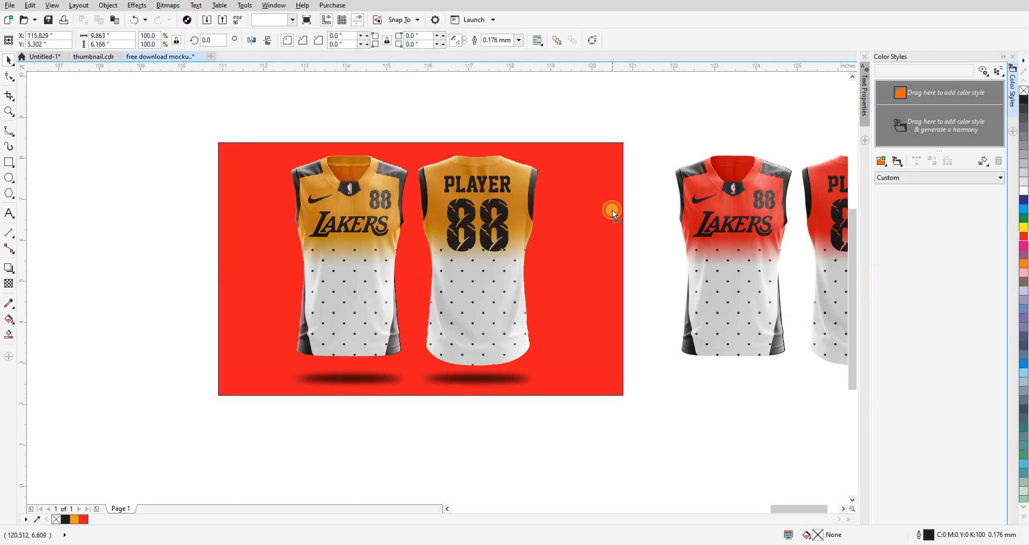
drag(612, 210, 612, 205)
click(201, 127)
key(z)
drag(202, 126, 638, 402)
key(space)
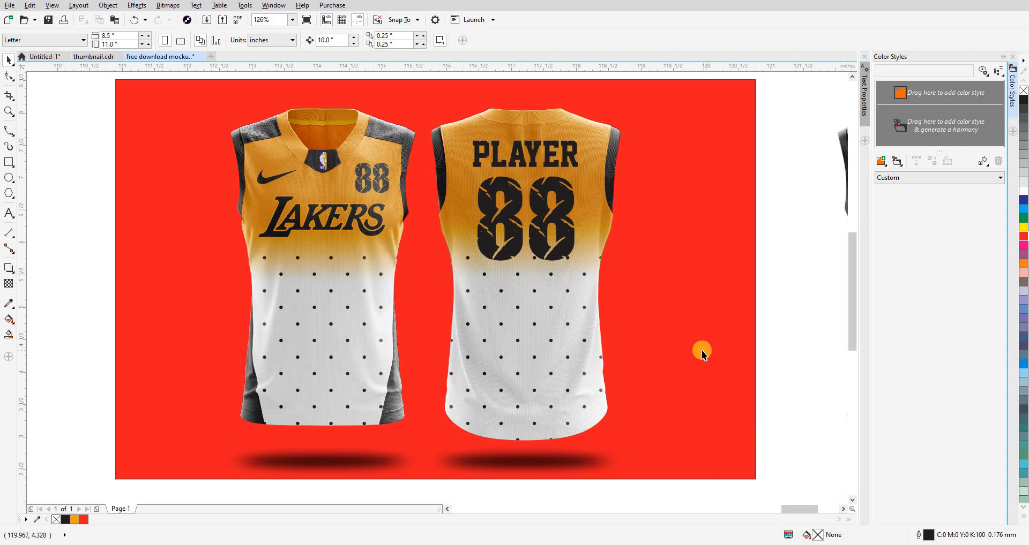
Add the Arial 24 pt text "88Dgraphic" above the red background.
scroll(718, 342, down, 2)
drag(625, 190, 609, 188)
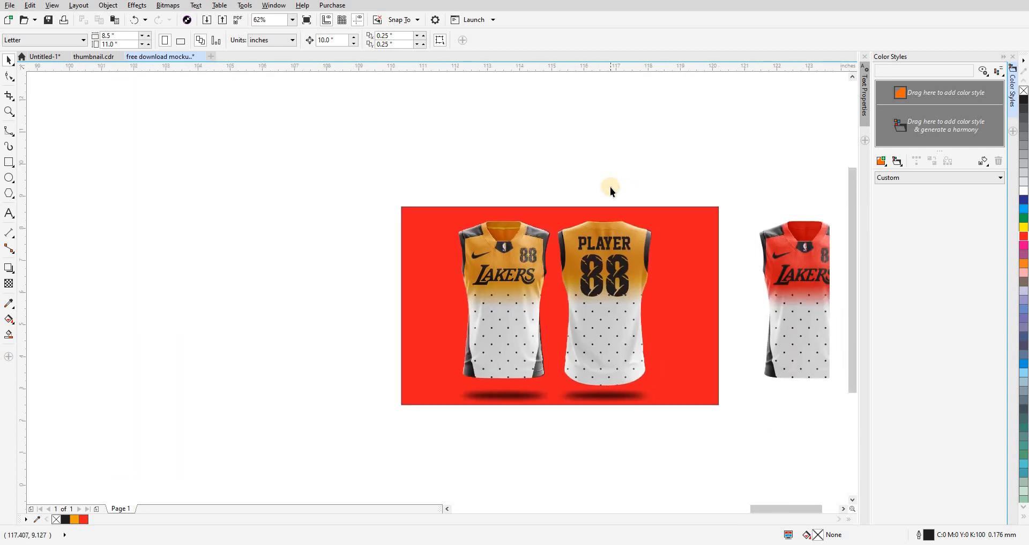
click(8, 213)
click(498, 154)
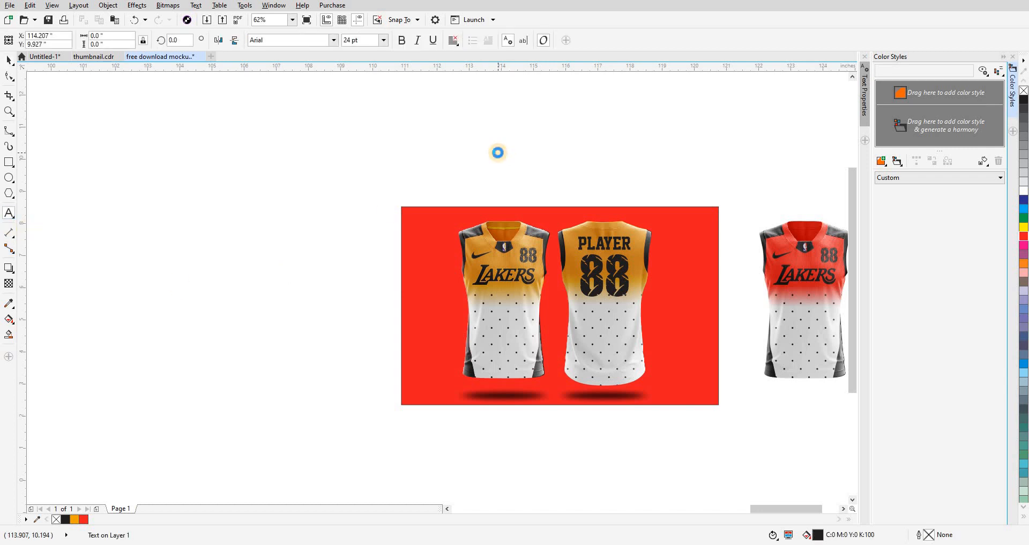
text(88Dgraphic)
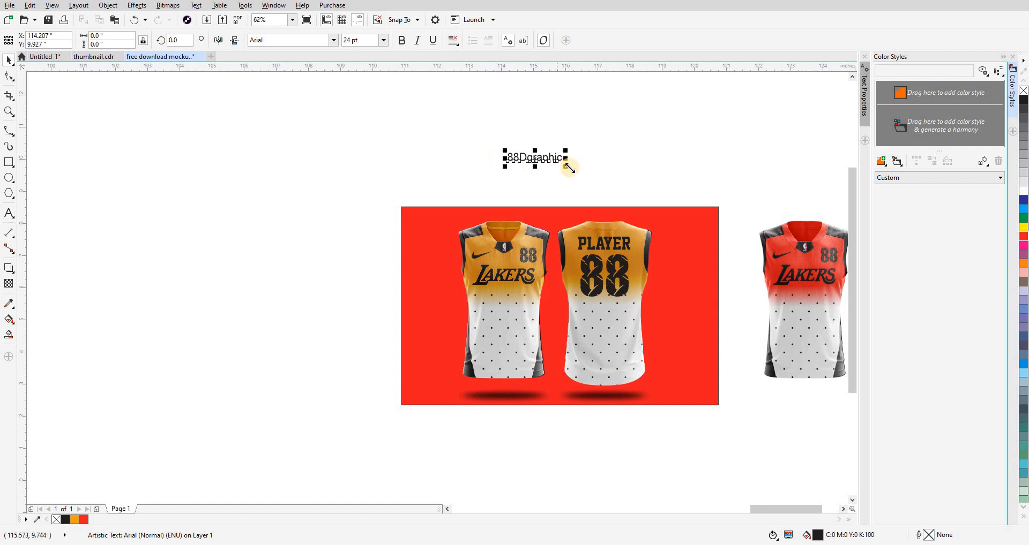
Enlarge the "88Dgraphic" text to about 35 pt and place a copy below the background reading "thank for watching".
drag(569, 169, 538, 423)
double_click(538, 422)
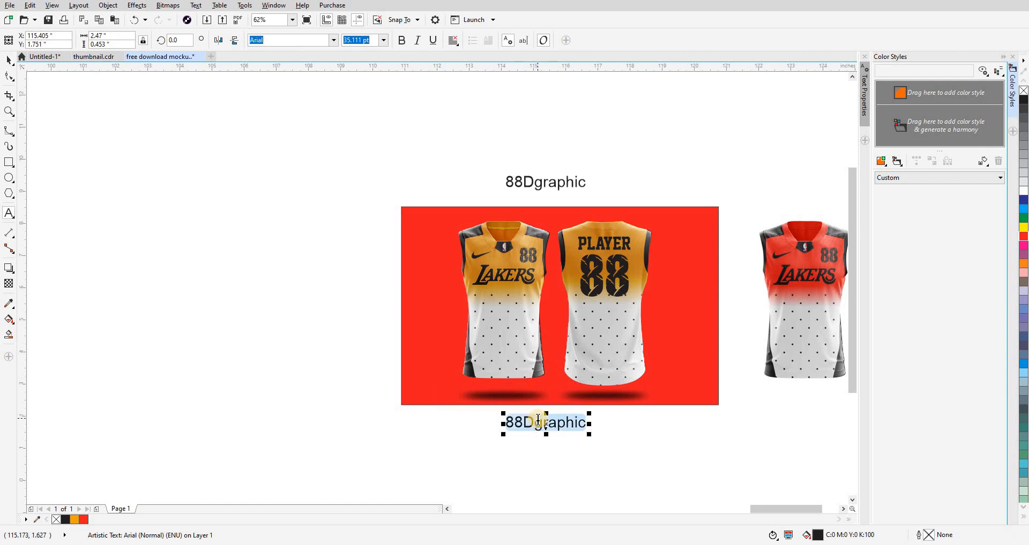
text(thank w)
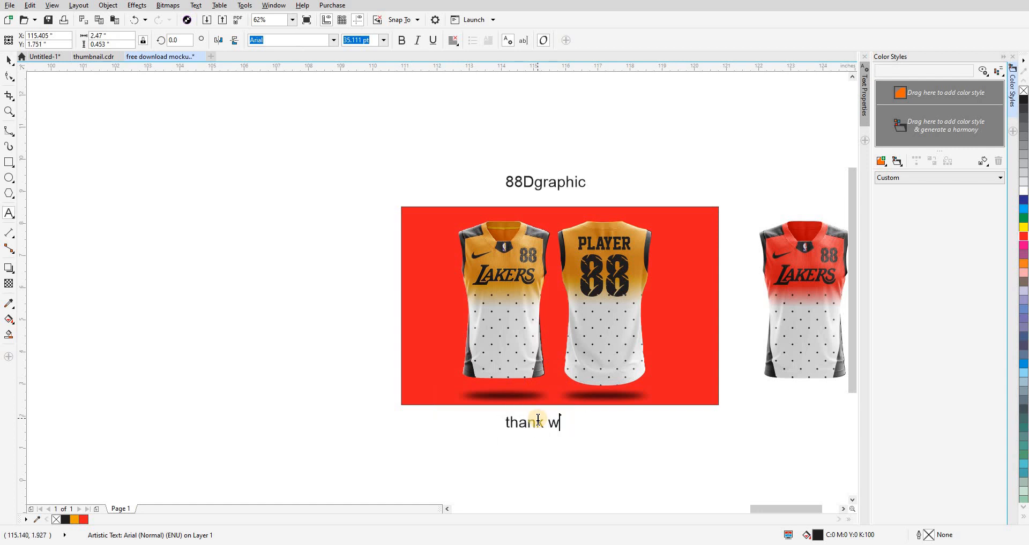
text(=)
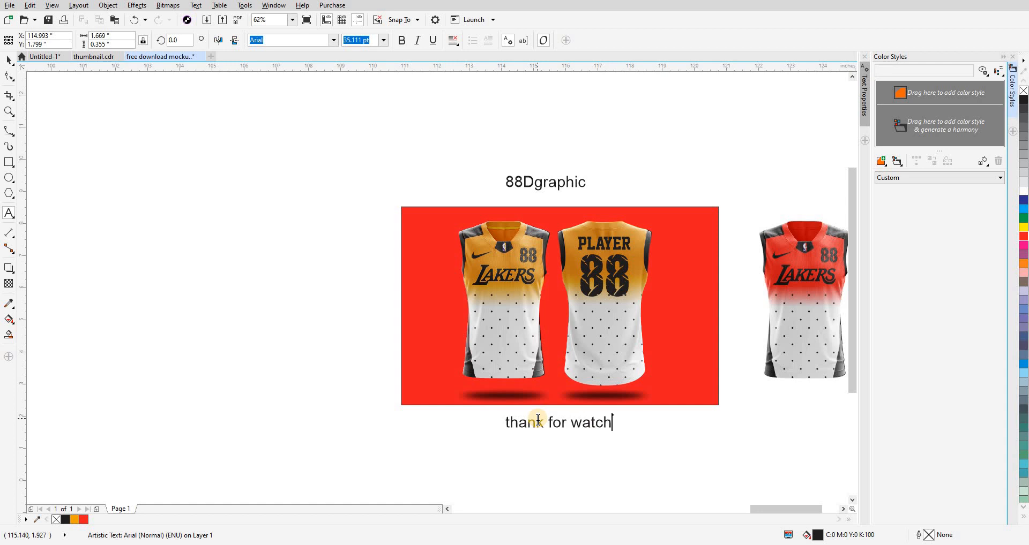
key(Escape)
Select both text lines and align them so they are centered above one another.
shift+click(536, 184)
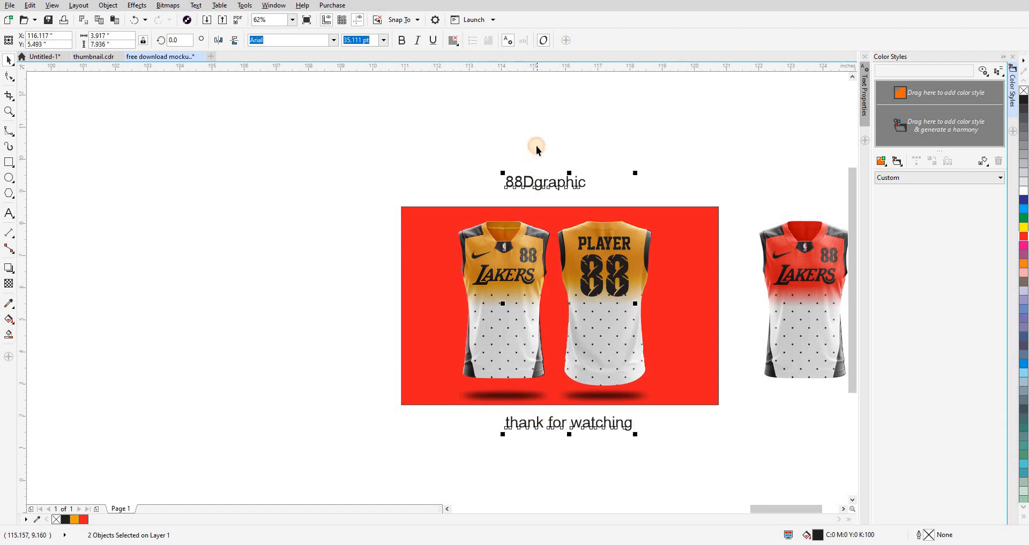
key(c)
key(z)
drag(331, 171, 746, 454)
key(space)
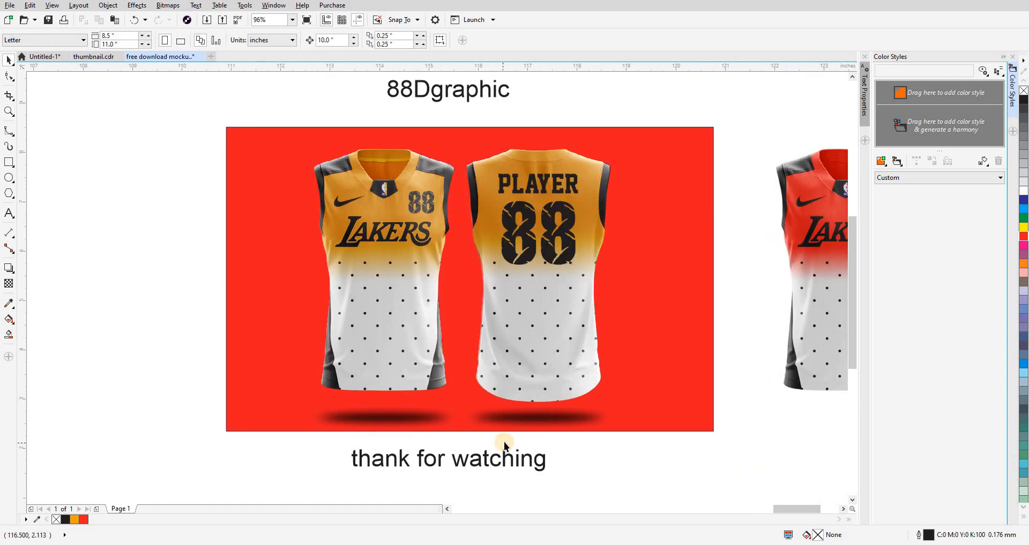